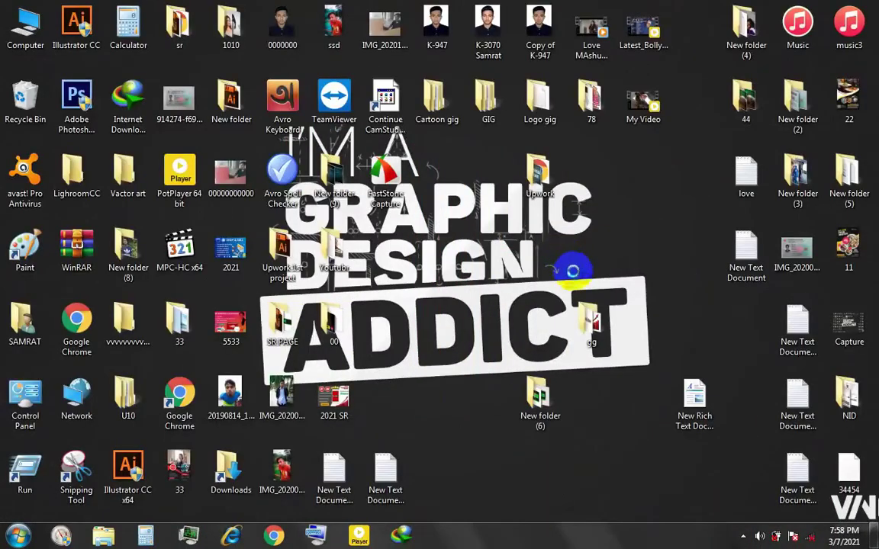
- Refresh the desktop and launch Adobe Photoshop CS6 as administrator
right_click(559, 244)
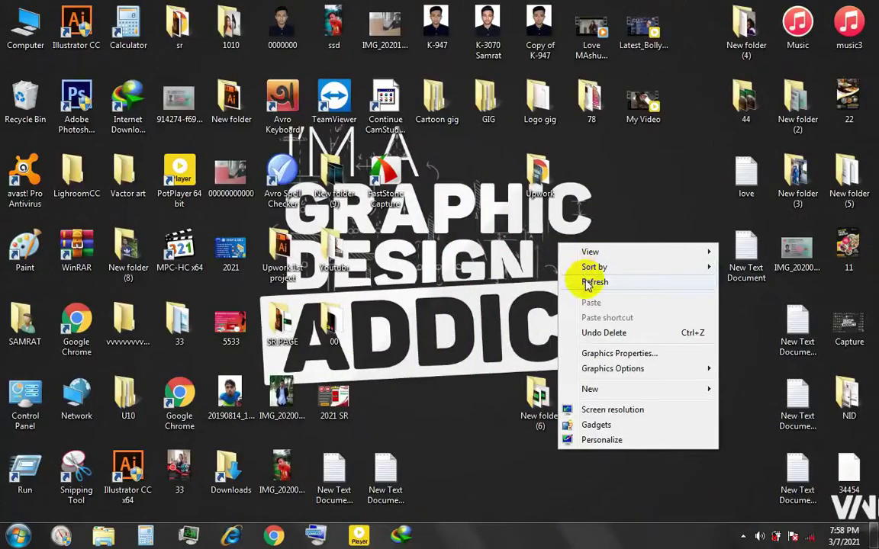
left_click(592, 283)
right_click(88, 105)
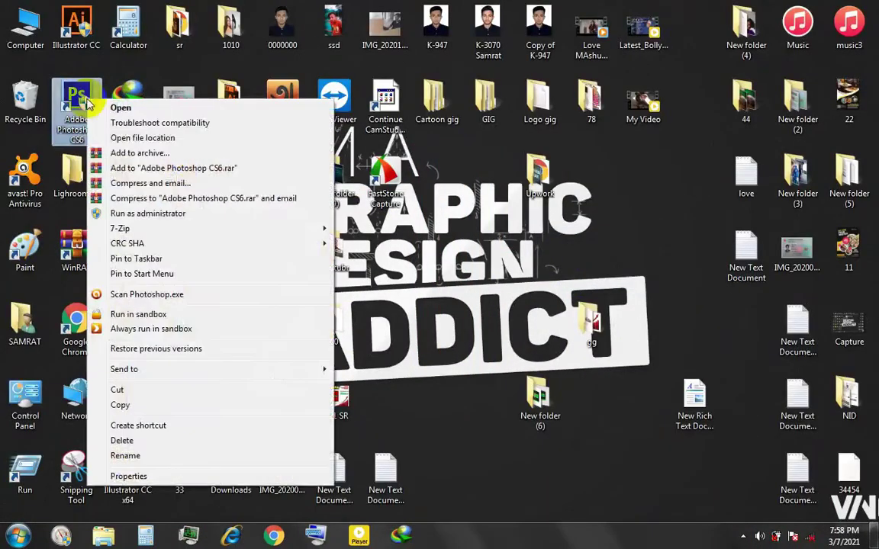
left_click(168, 217)
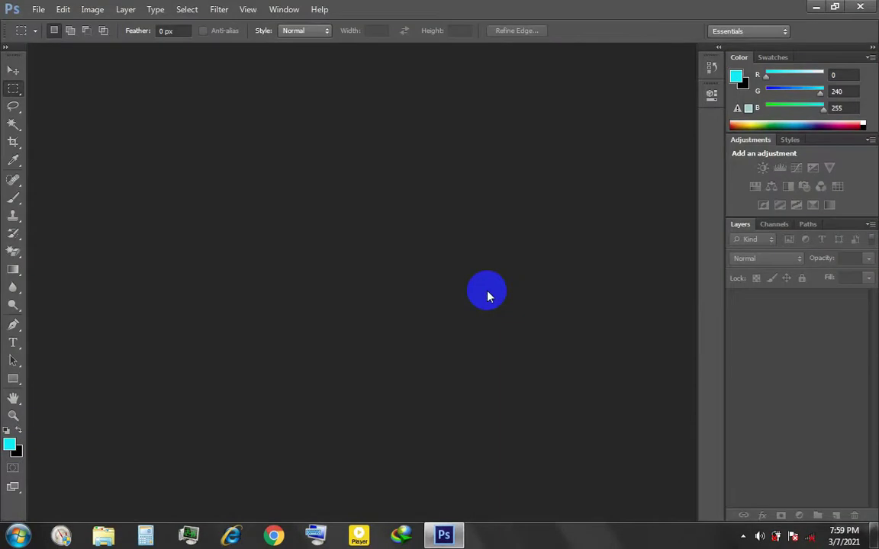
- Create Untitled-1 at 1100 × 740 px, 300 ppi, RGB 16-bit with transparent background
left_click(38, 9)
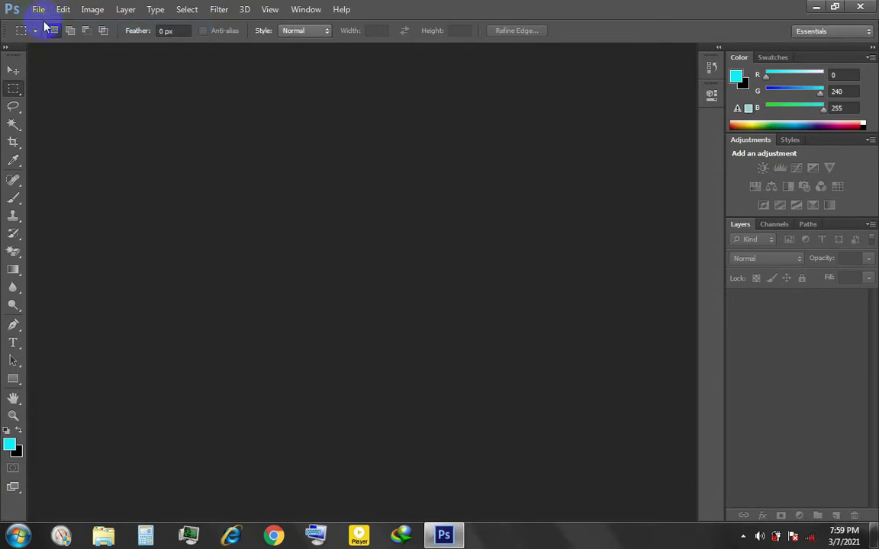
key("ctrl+n")
type("11")
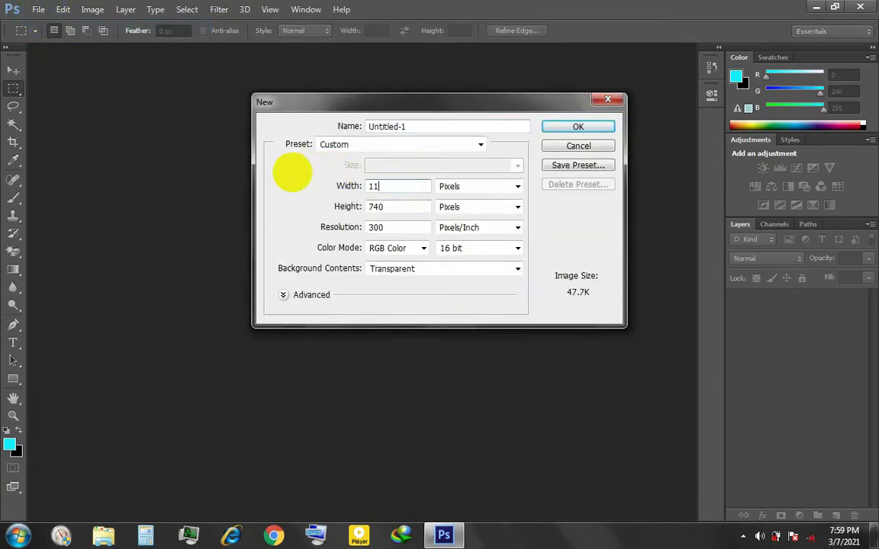
type("00")
key("Tab")
type("7")
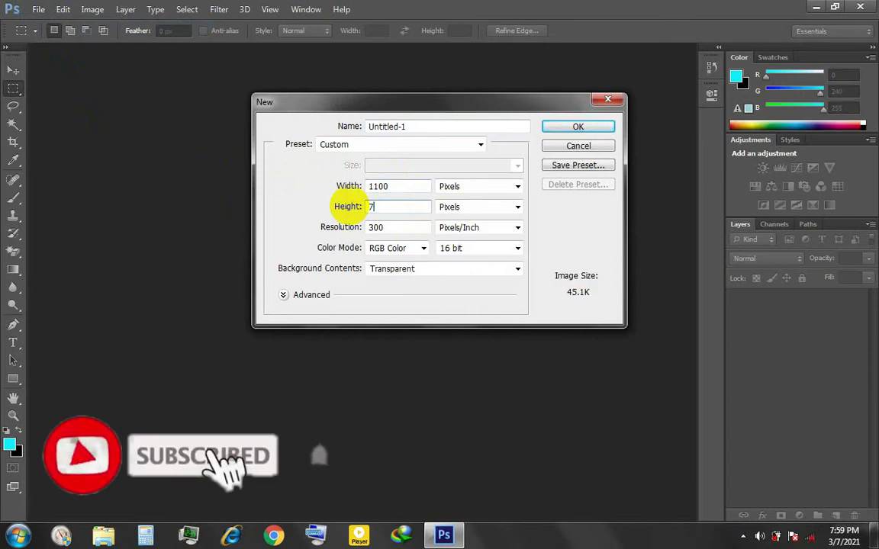
type("40")
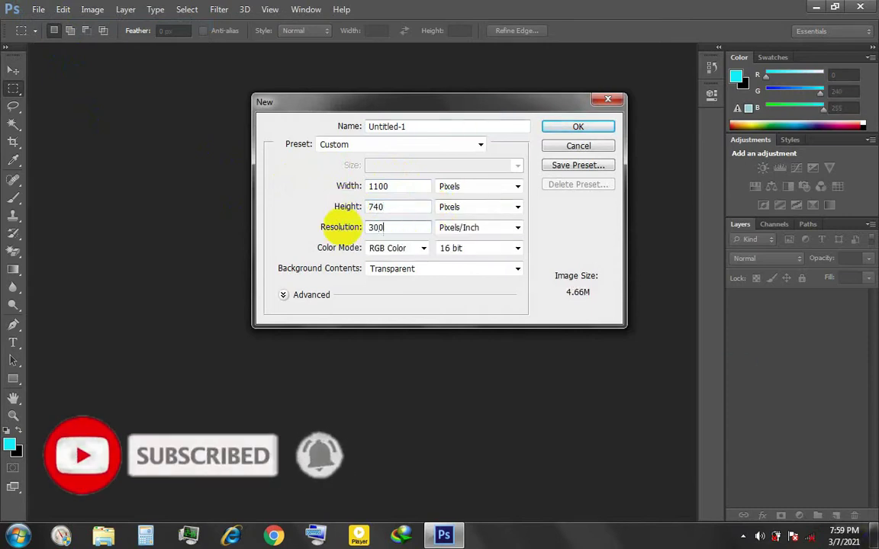
left_click(445, 250)
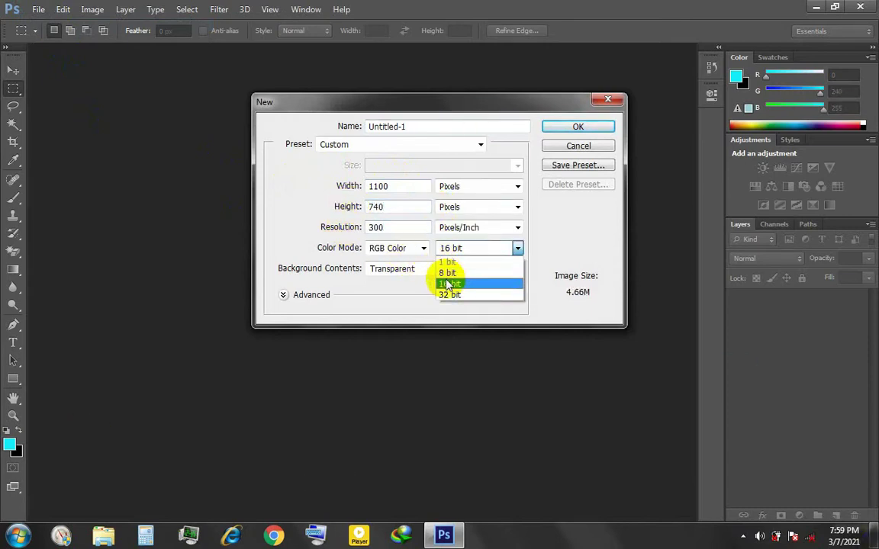
left_click(448, 285)
left_click(488, 207)
left_click(487, 224)
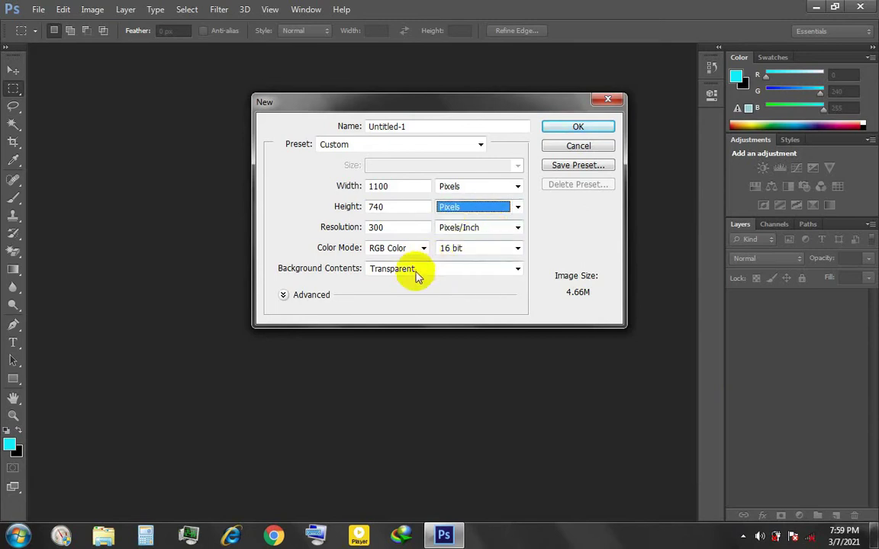
left_click(416, 271)
left_click(416, 304)
left_click(599, 127)
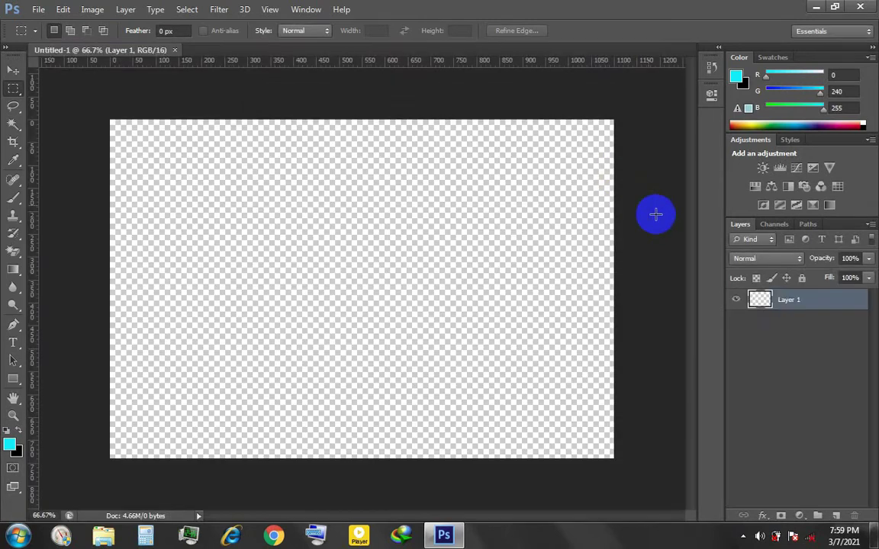
- Add a Solid Color fill layer set to pure white #ffffff
left_click(799, 516)
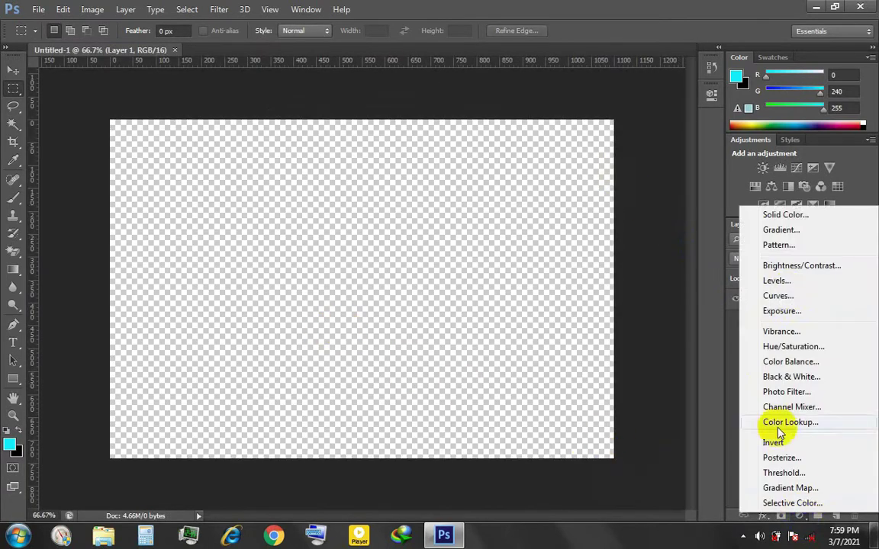
left_click(807, 219)
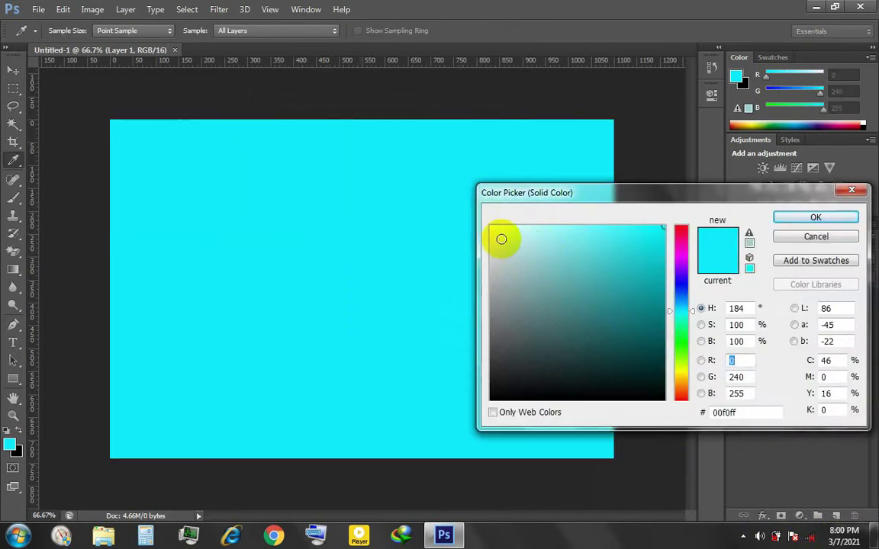
left_click(496, 228)
left_click_drag(496, 229, 489, 224)
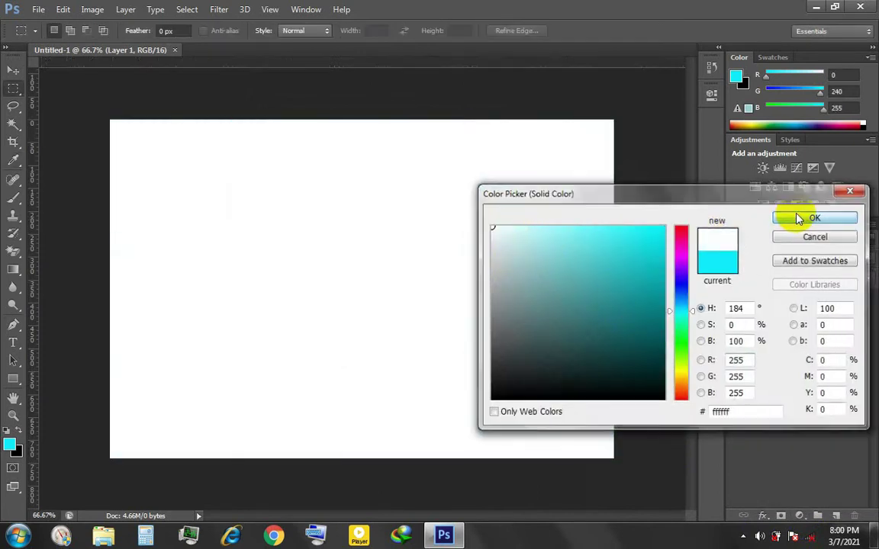
left_click(816, 218)
key("p")
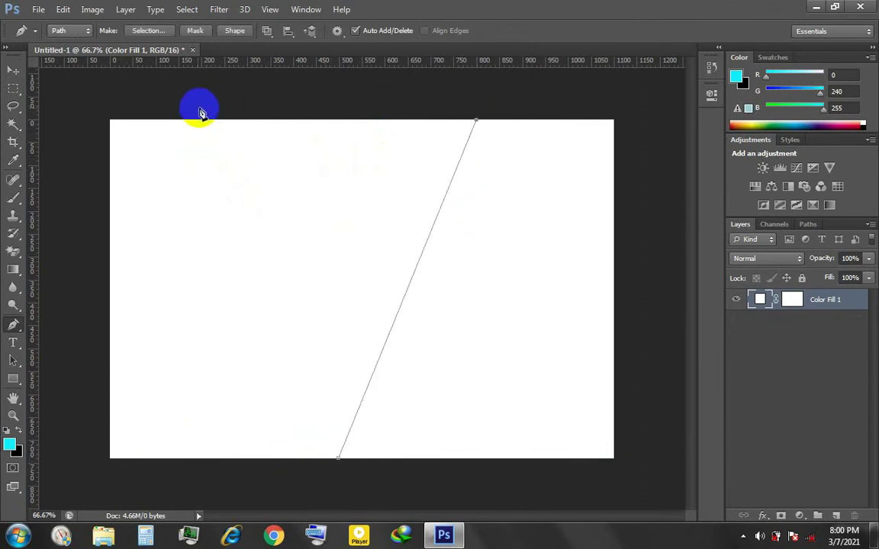
- Set a light grey foreground, test-fill a new layer with it, then delete that fill
left_click_drag(134, 99, 87, 102)
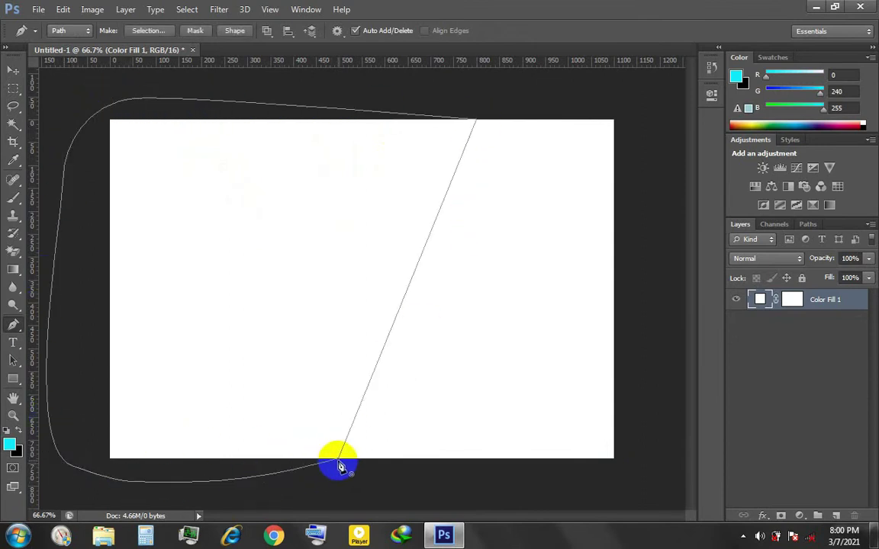
left_click(835, 516)
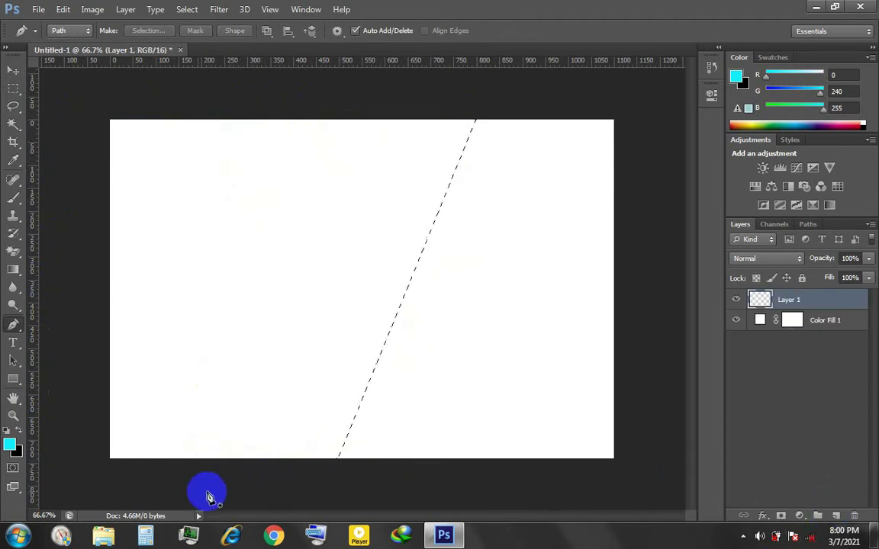
left_click(7, 445)
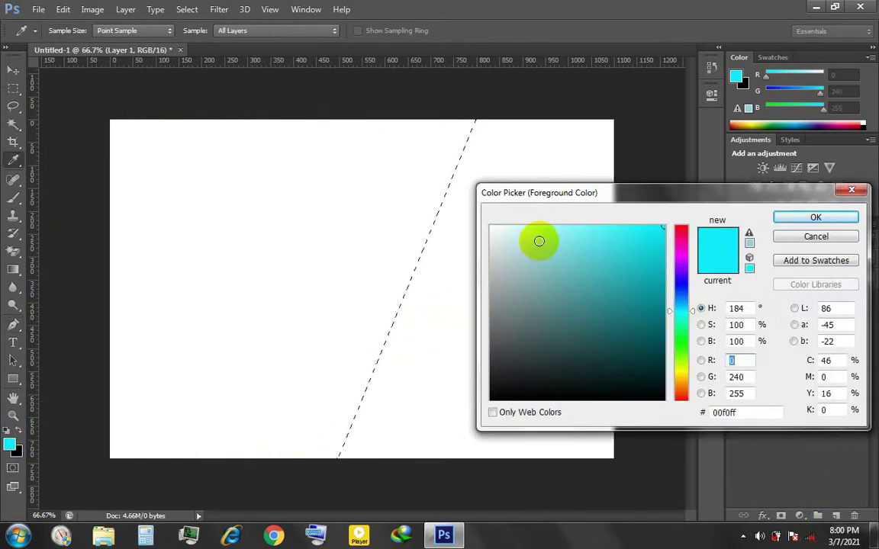
left_click(498, 277)
left_click(494, 283)
left_click(816, 217)
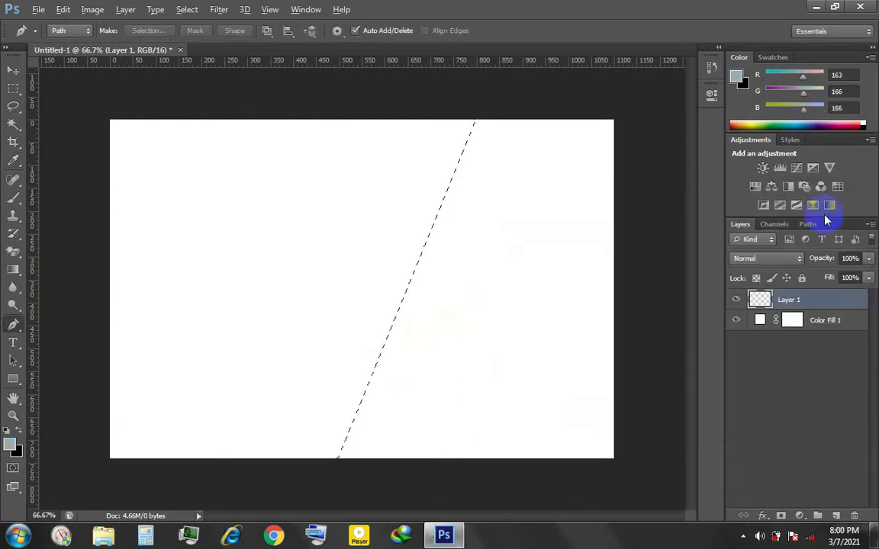
key("alt+BackSpace")
key("Delete")
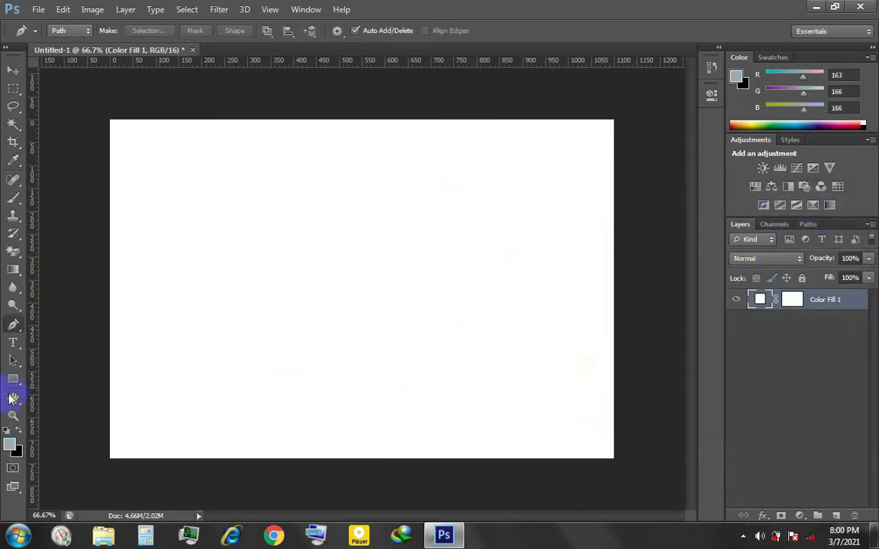
- Draw grey Shape 1 over the canvas's left side with a diagonal right edge, nudged right
left_click(68, 45)
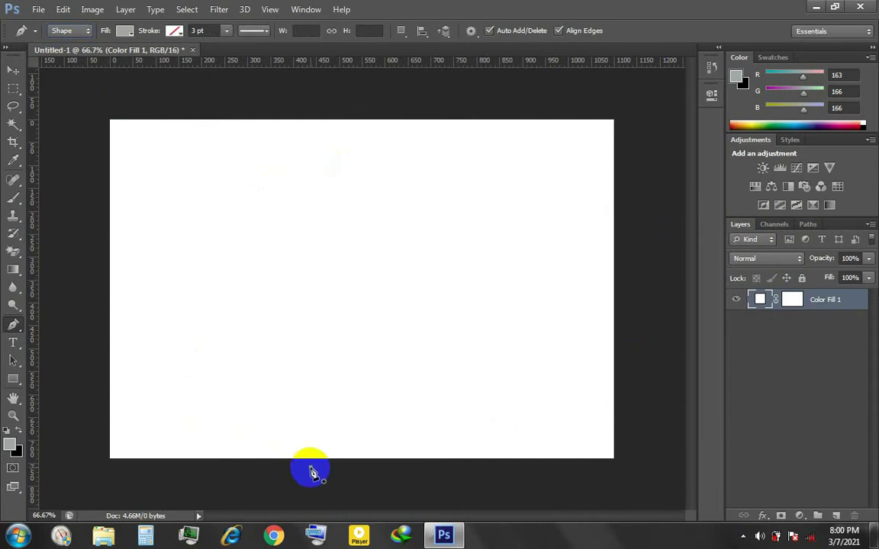
left_click(310, 467)
left_click(448, 106)
left_click(104, 97)
left_click(73, 386)
left_click(100, 478)
left_click(265, 494)
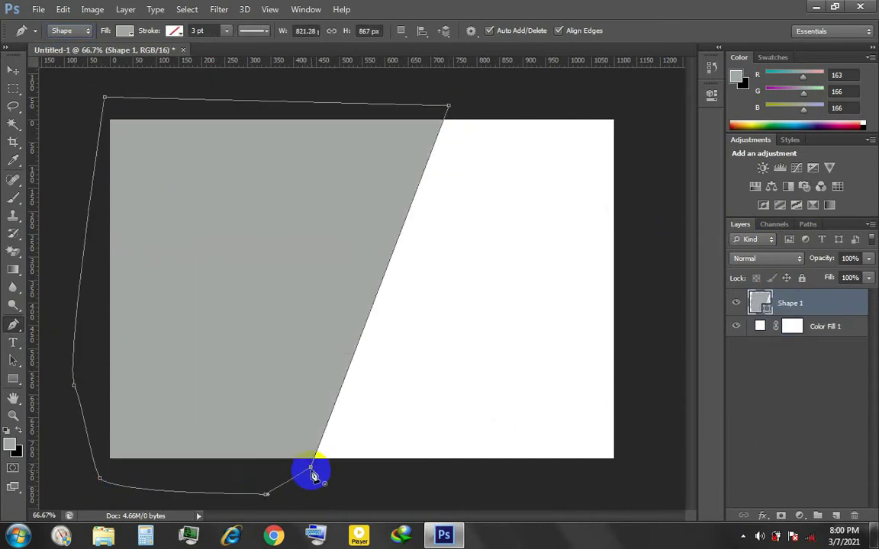
left_click(313, 475)
key("v")
key("shift+Right")
key("shift+Right")
key("shift+Right")
key("shift+Right")
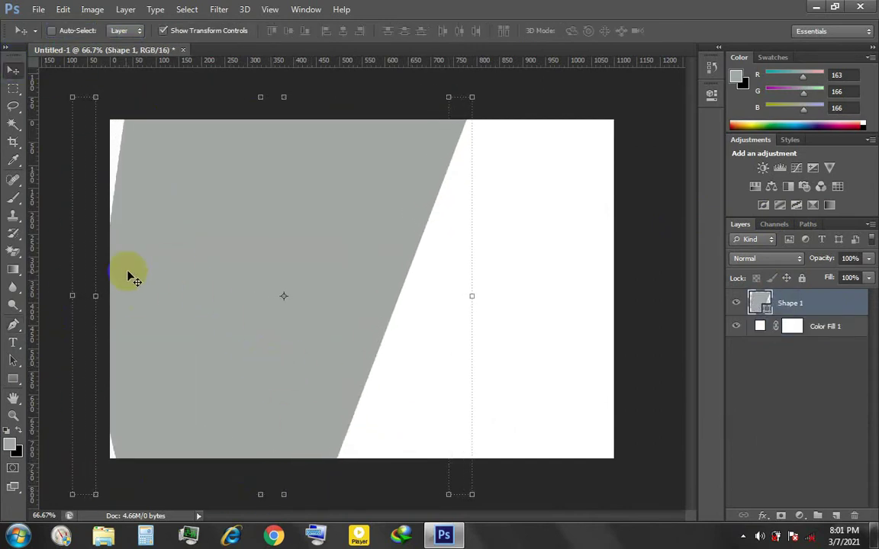
- Widen the grey shape slightly and change its fill to a darker grey
key("ctrl+t")
mouse_move(138, 309)
left_mouse_down()
mouse_move(395, 274)
mouse_move(169, 319)
left_mouse_up()
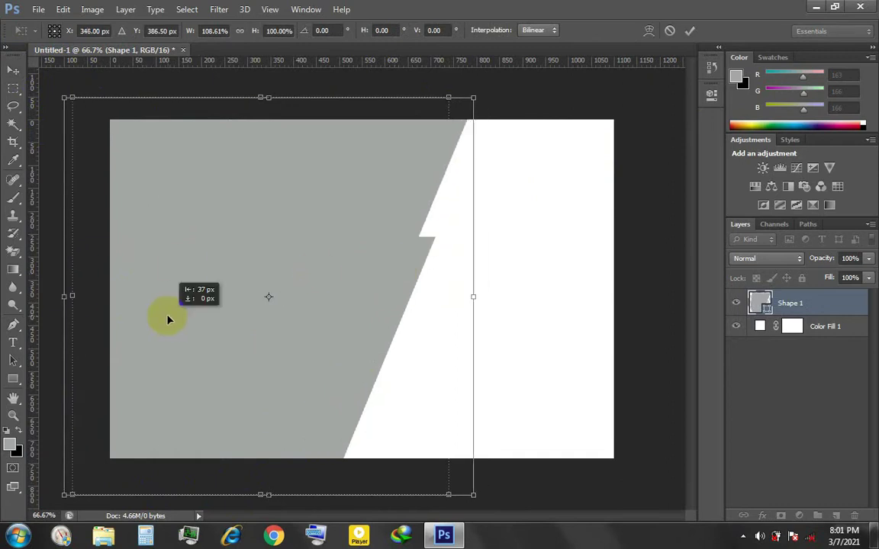
left_click(690, 30)
double_click(759, 303)
left_click_drag(490, 290, 495, 329)
left_click(816, 217)
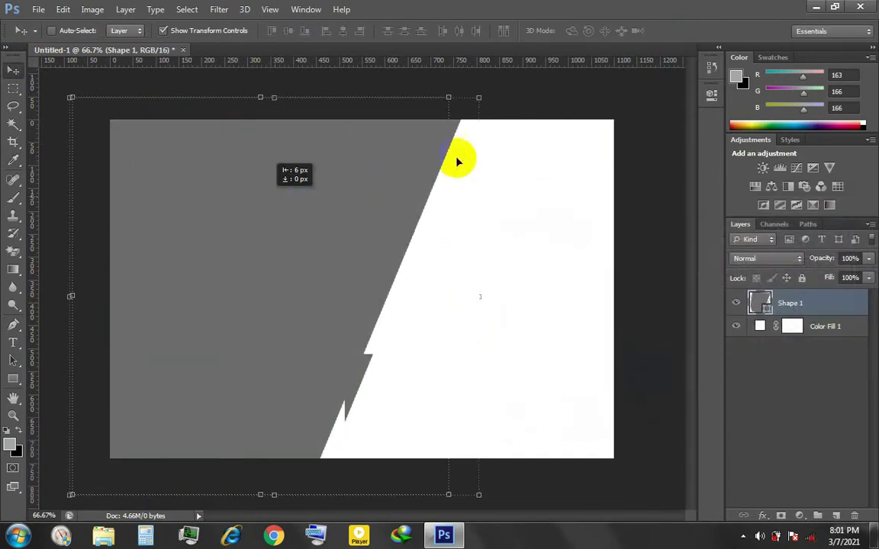
- Shift the grey shape right, pull its top-right corner inward, and enlarge it past the bottom
left_click_drag(455, 161, 563, 95)
key("Return")
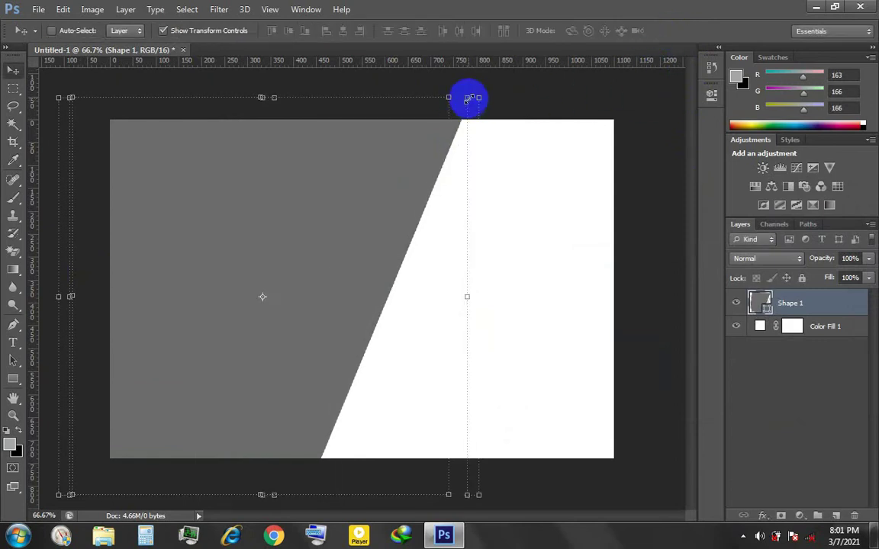
key("ctrl+t")
mouse_move(478, 98)
left_mouse_down()
mouse_move(444, 84)
mouse_move(474, 79)
left_mouse_up()
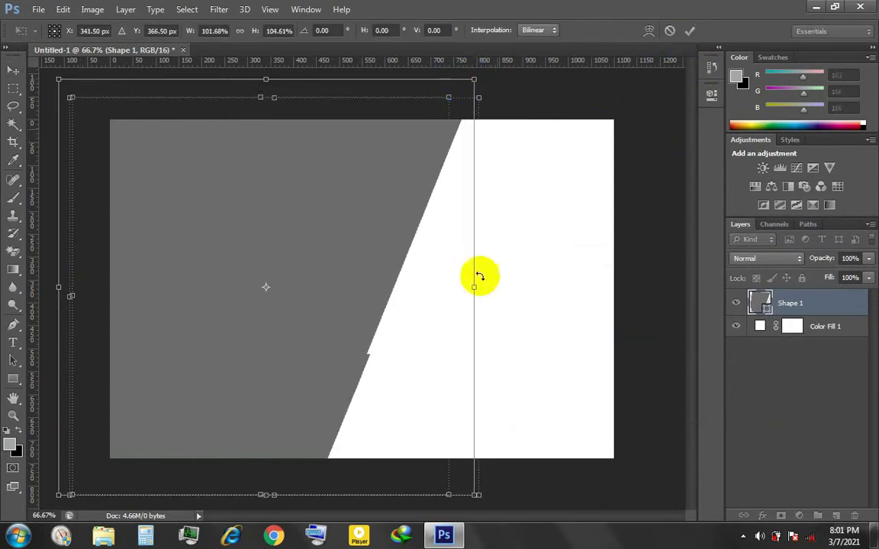
key("Return")
key("ctrl+minus")
left_click_drag(457, 465, 467, 479)
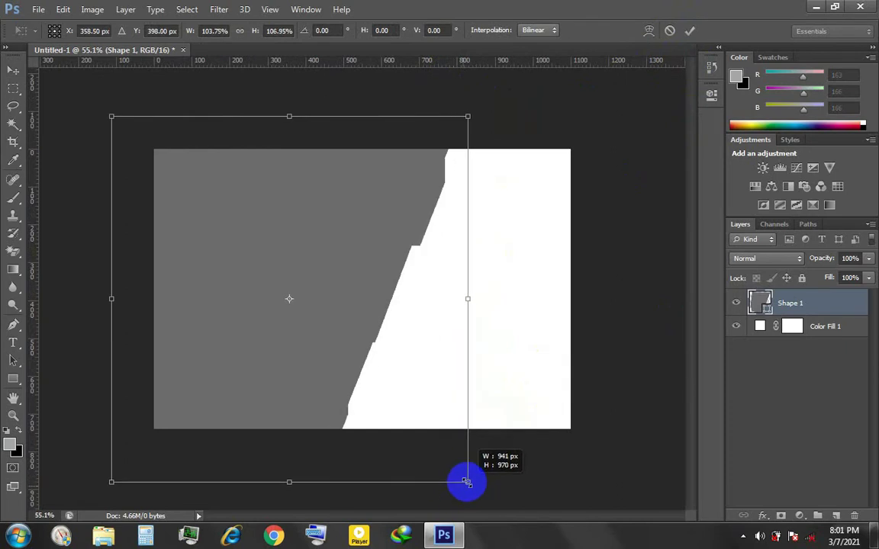
left_click(691, 32)
- Open the 6t.jpg YouTube phone image as a second document
left_click(38, 10)
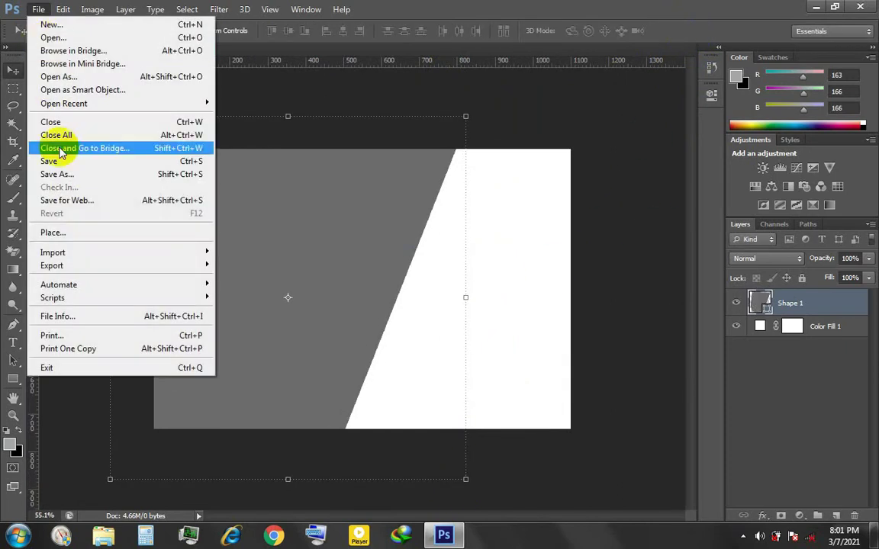
left_click(59, 34)
double_click(118, 85)
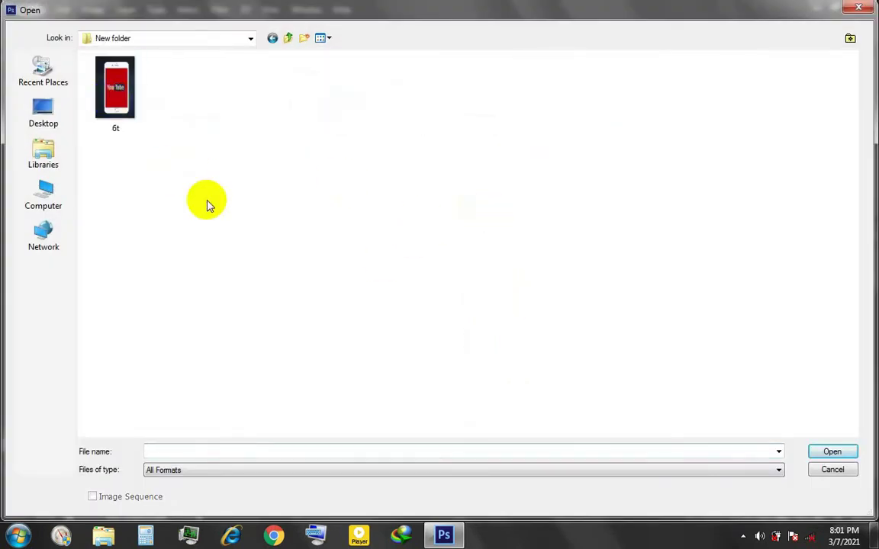
scroll(412, 409, "up", 3)
scroll(427, 435, "up", 3)
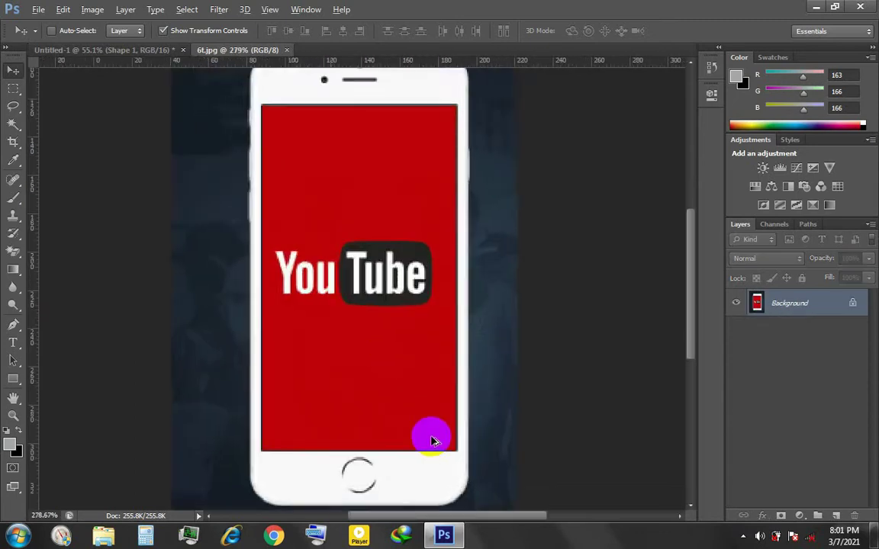
- Convert the 6t.jpg Background into an editable Layer 0
double_click(853, 304)
left_click(553, 173)
scroll(456, 436, "up", 2)
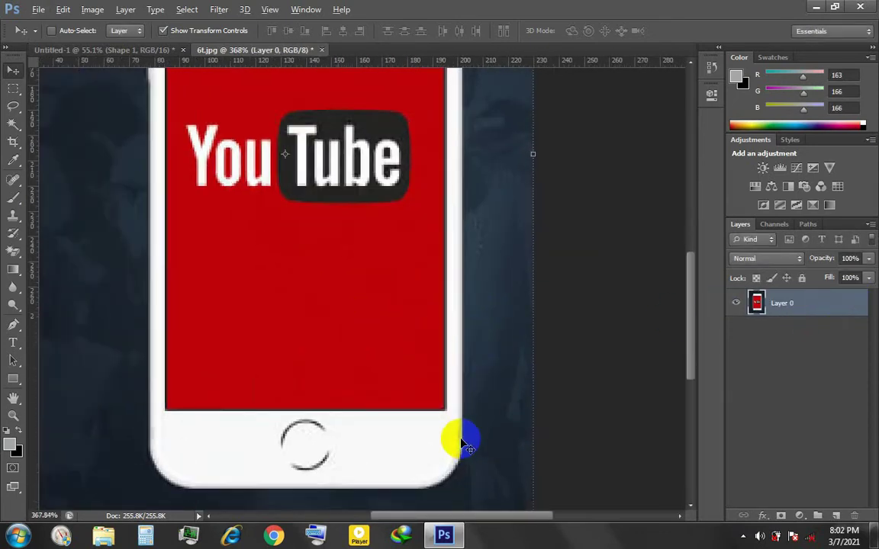
left_click(13, 324)
scroll(361, 321, "up", 2)
scroll(395, 457, "up", 2)
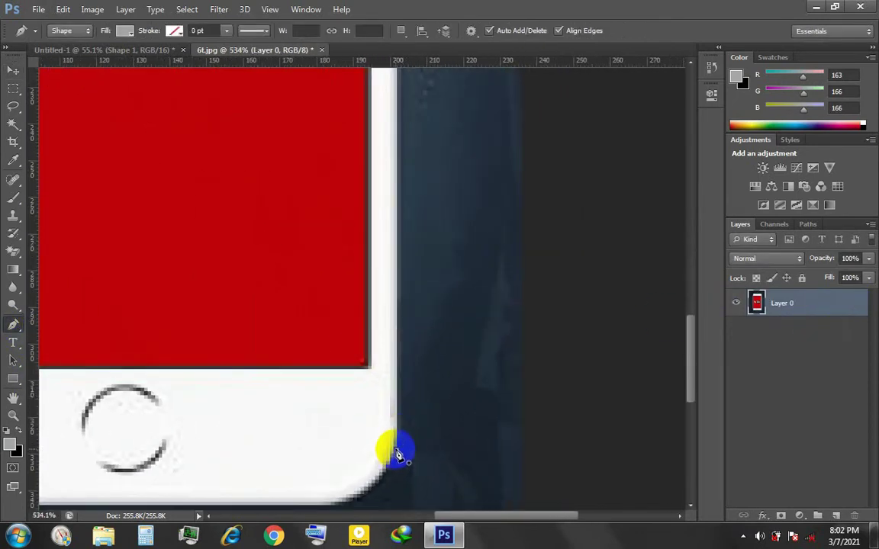
- Trace the phone's outline with Pen anchors in Path mode
left_click(395, 456)
scroll(393, 305, "up", 2)
scroll(427, 290, "up", 8)
scroll(400, 164, "up", 2)
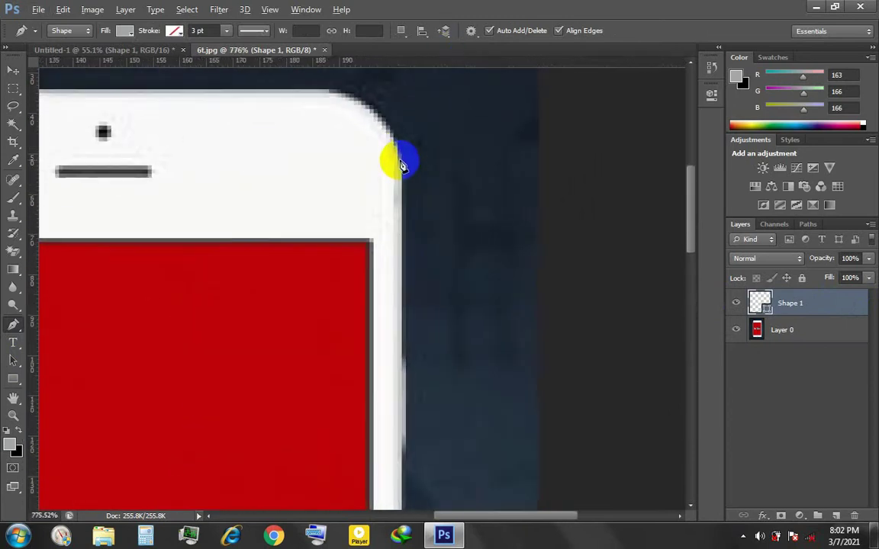
left_click(401, 164)
scroll(402, 161, "up", 2)
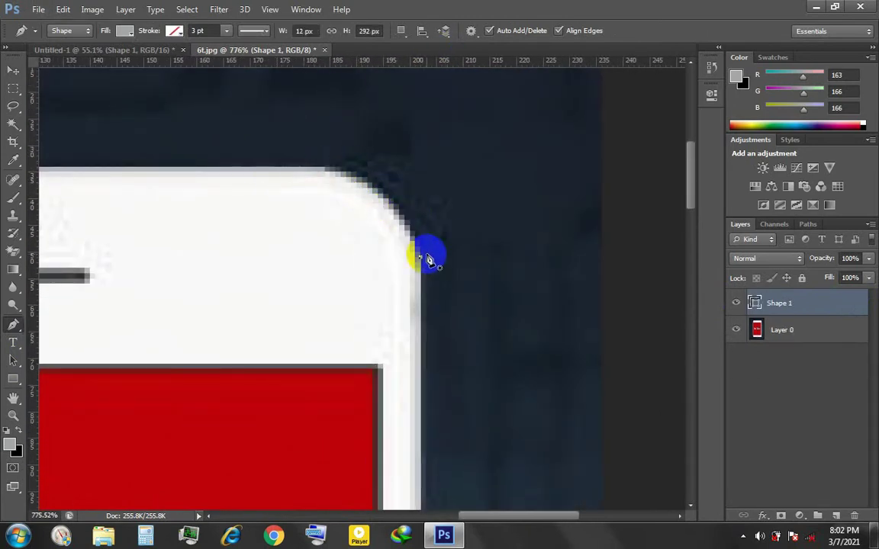
left_click_drag(322, 173, 341, 177)
left_click(67, 31)
left_click(63, 44)
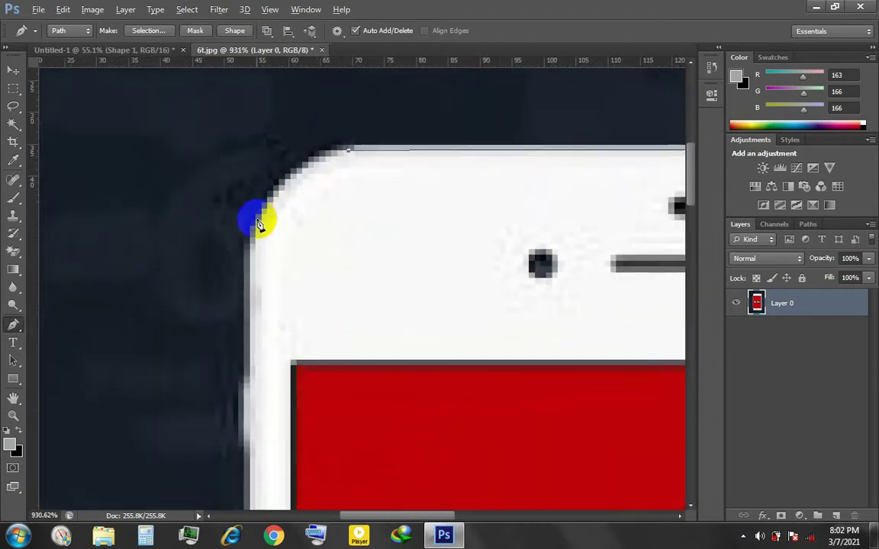
left_click_drag(249, 250, 243, 359)
scroll(251, 256, "down", 5)
scroll(298, 336, "up", 4)
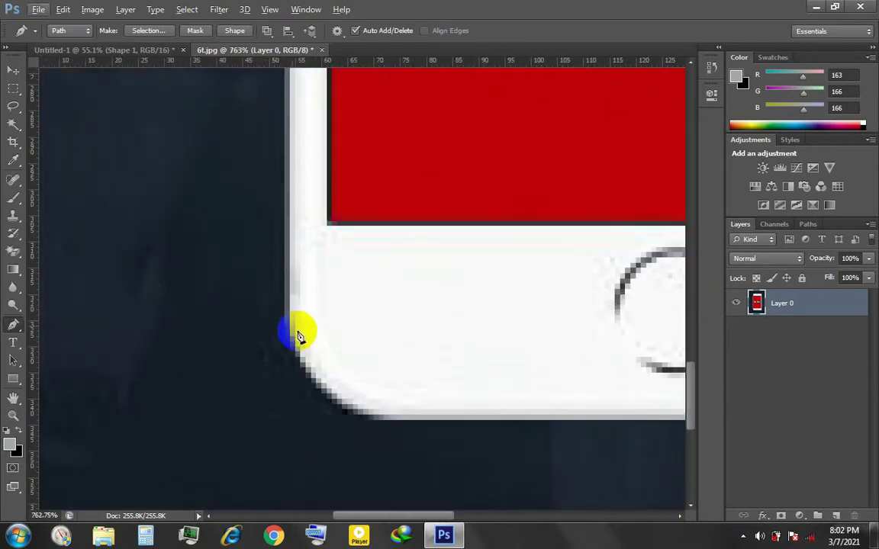
scroll(451, 424, "down", 2)
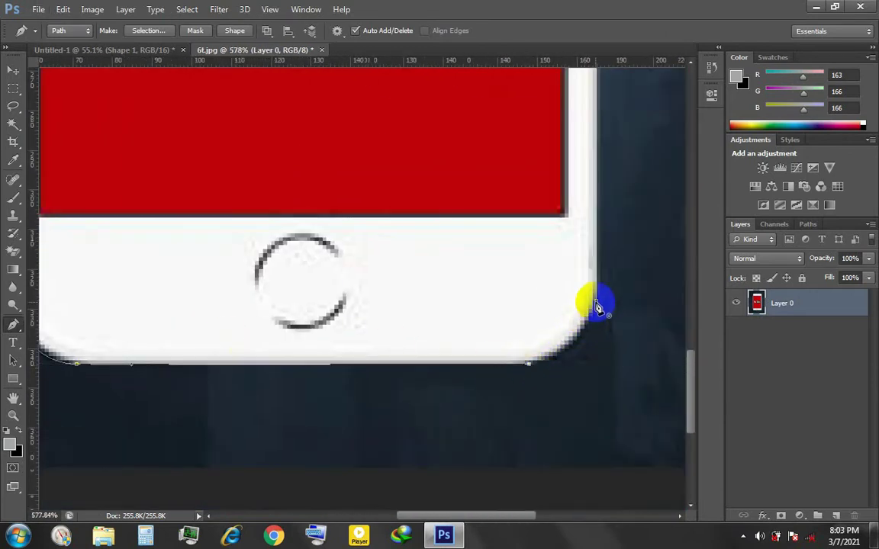
scroll(542, 319, "down", 3)
scroll(512, 221, "down", 2)
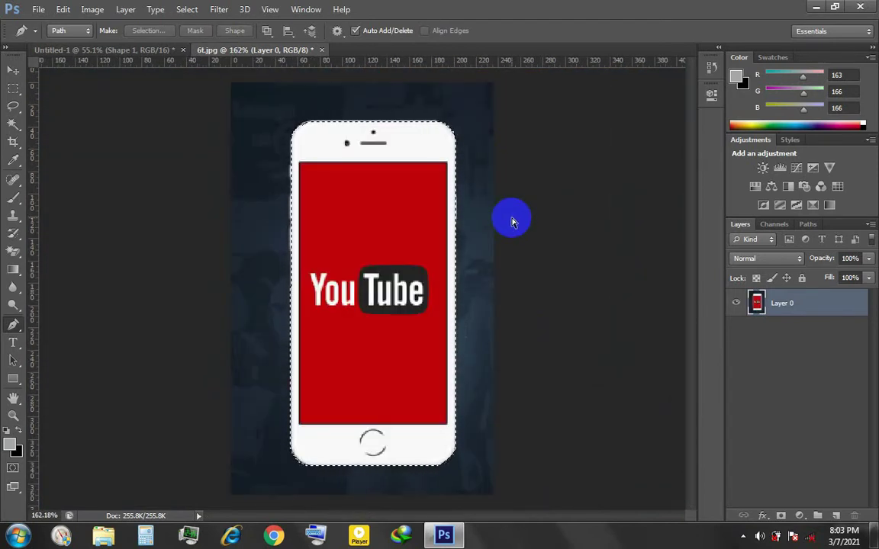
key("Delete")
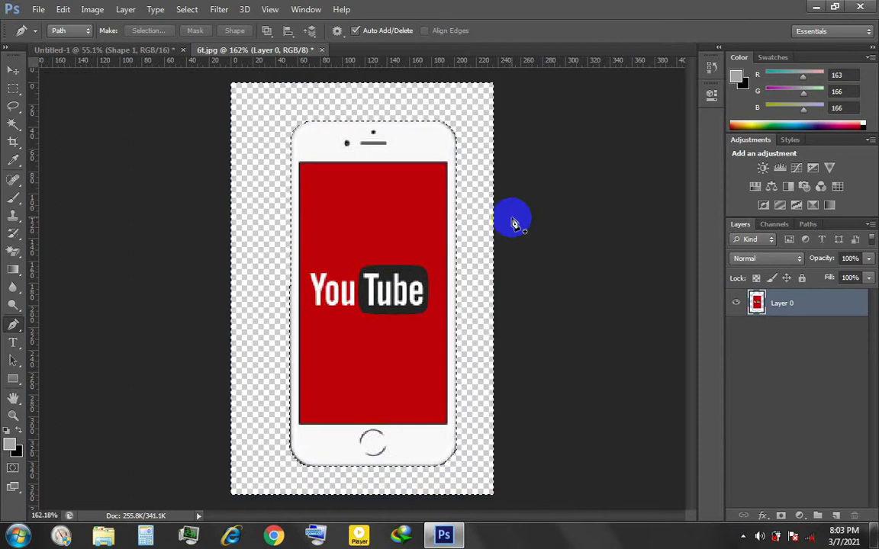
scroll(295, 471, "up", 1)
scroll(323, 455, "up", 2)
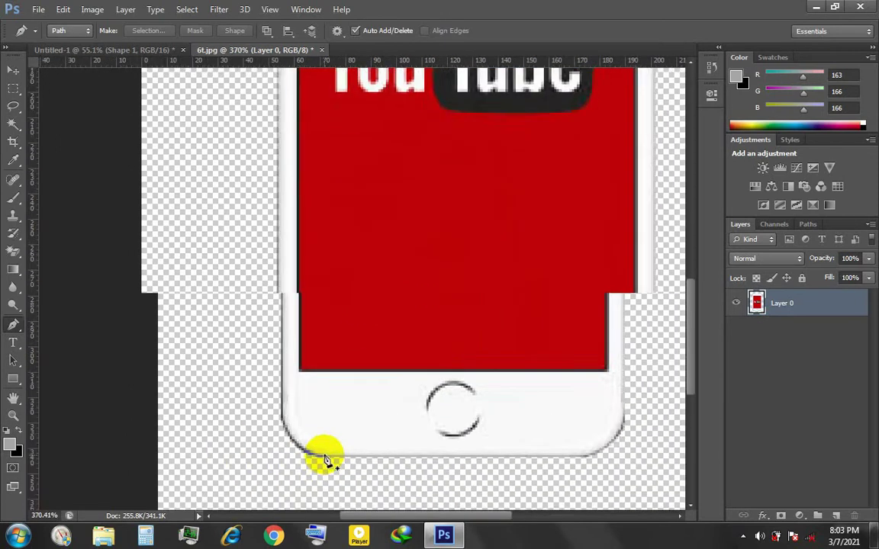
scroll(270, 425, "up", 2)
scroll(274, 290, "down", 2)
left_click(245, 172)
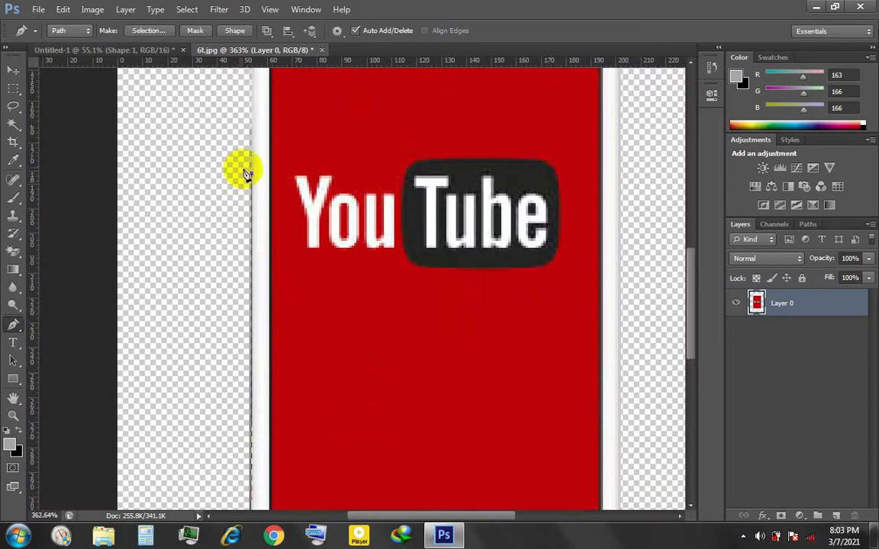
scroll(260, 305, "down", 2)
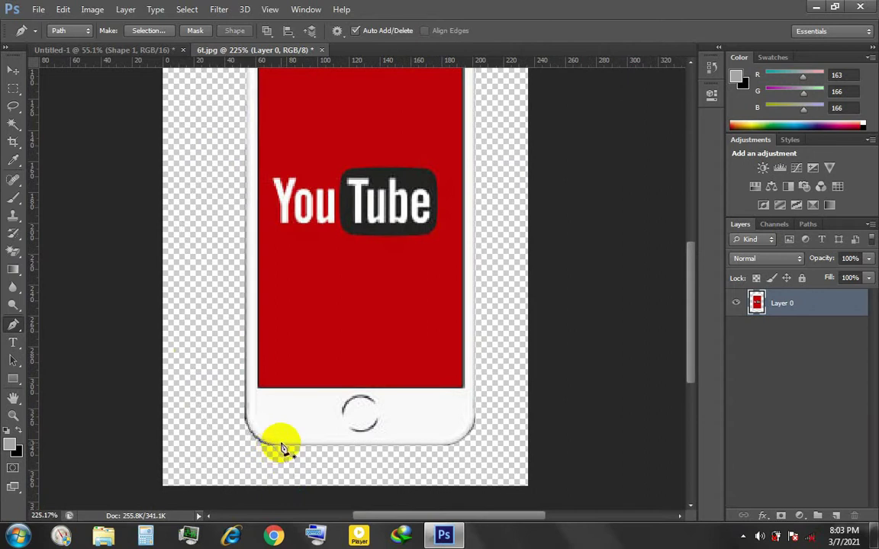
scroll(283, 447, "down", 2)
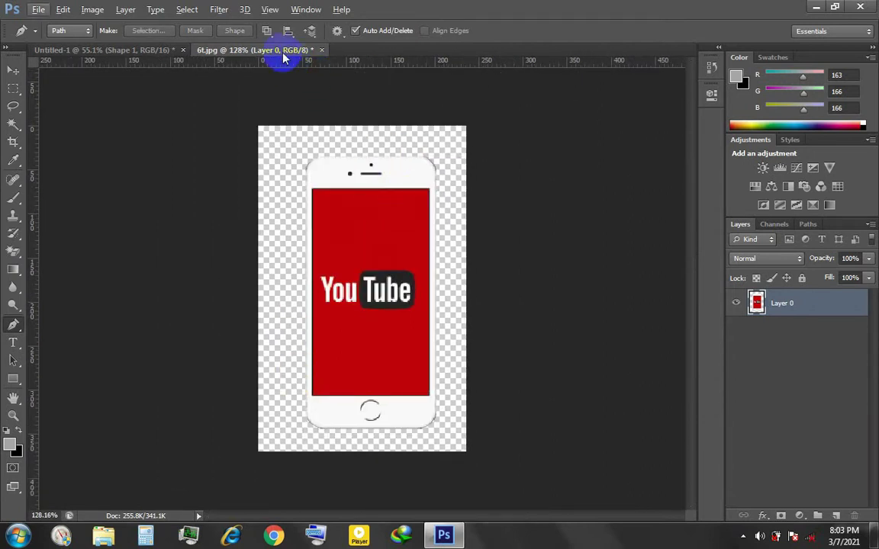
left_click_drag(283, 54, 426, 176)
- Drag the cut-out phone into the banner, then close 6t.jpg without saving
left_click(451, 293)
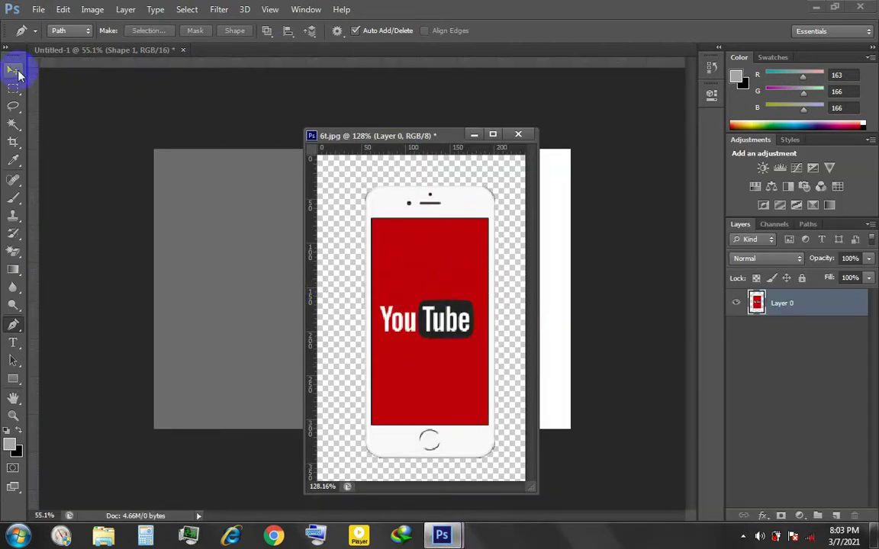
left_click(19, 73)
left_click_drag(427, 305, 248, 299)
left_click(406, 209)
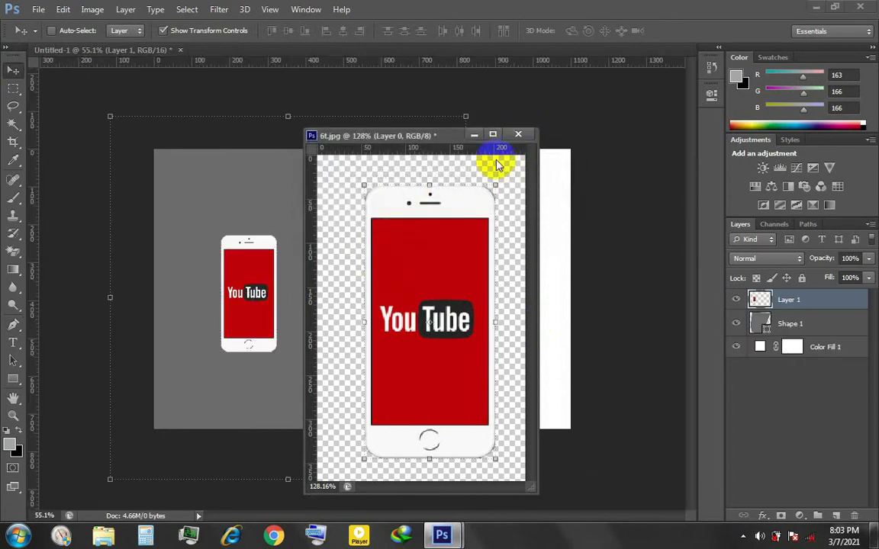
left_click(518, 135)
left_click(441, 200)
left_click_drag(303, 314, 390, 289)
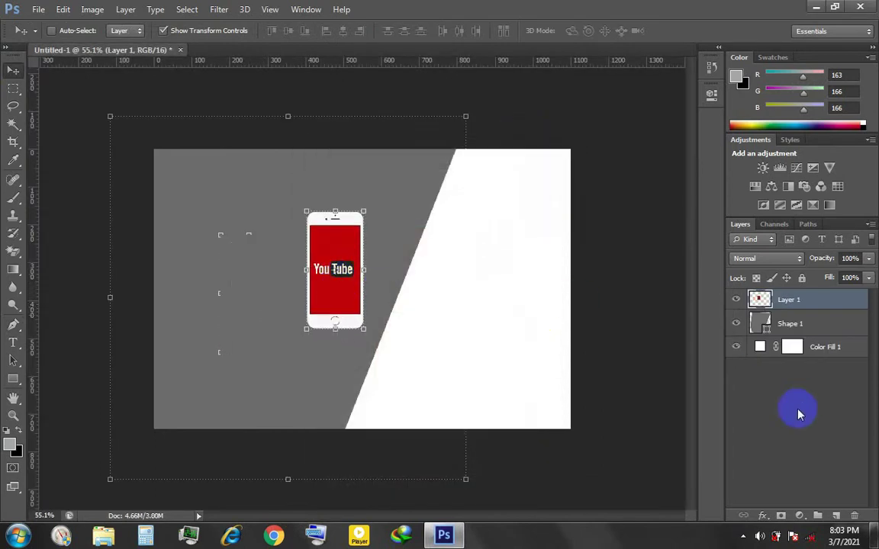
- Make the phone layer a smart object, enlarge it about 2×, and centre it over the diagonal split
right_click(775, 299)
left_click(580, 137)
key("ctrl+t")
left_click_drag(363, 329, 402, 420)
left_click_drag(371, 345, 393, 298)
mouse_move(425, 372)
left_mouse_down()
mouse_move(464, 400)
mouse_move(363, 330)
mouse_move(426, 406)
mouse_move(363, 329)
mouse_move(422, 410)
left_mouse_up()
key("Return")
key("ctrl+t")
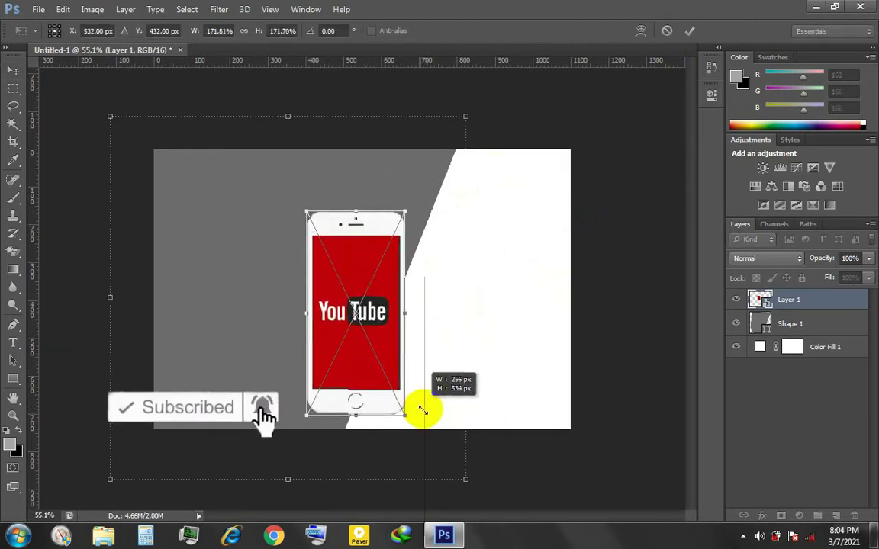
key("Return")
left_click_drag(448, 310, 483, 285)
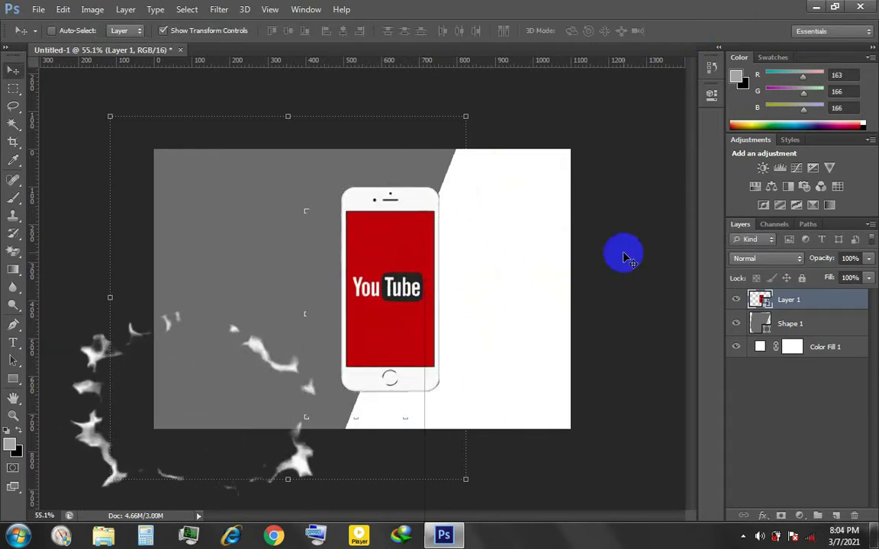
- Copy the four feature lines from the rich text notes in WordPad
left_click(817, 10)
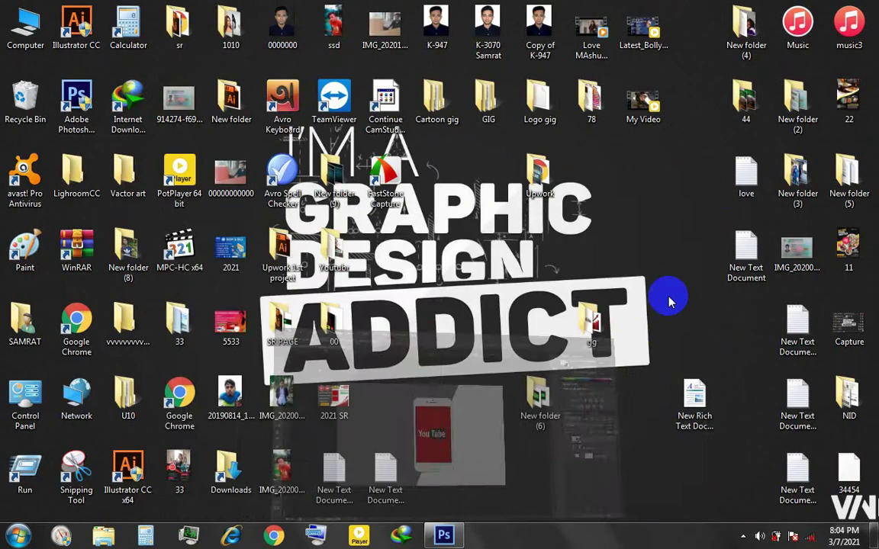
left_click(695, 395)
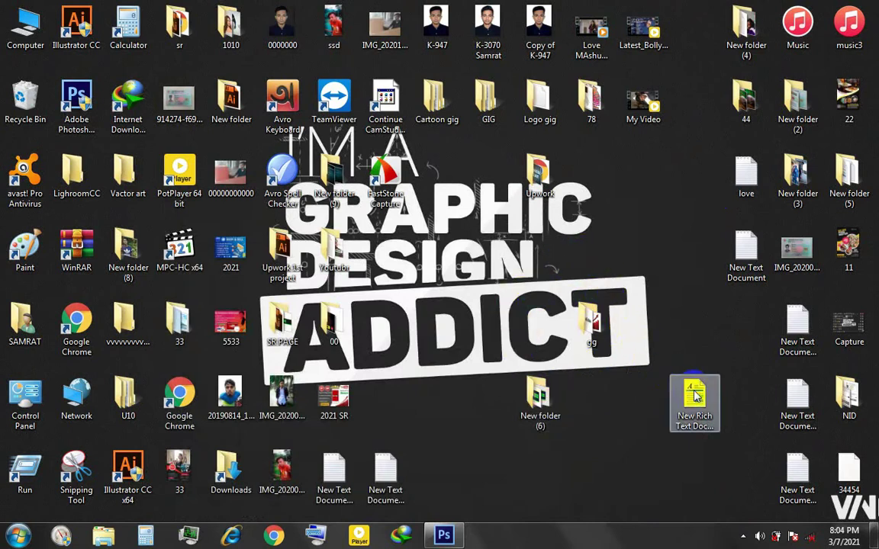
double_click(696, 395)
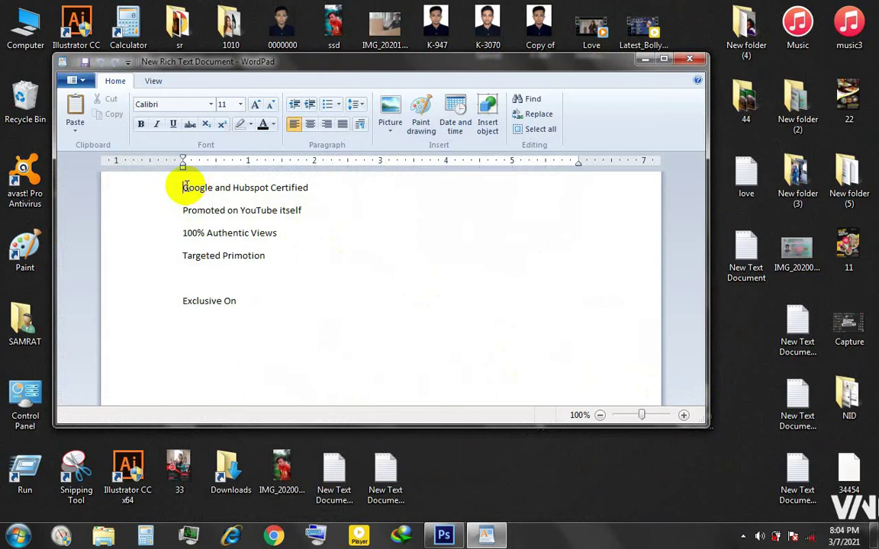
left_click_drag(184, 187, 261, 256)
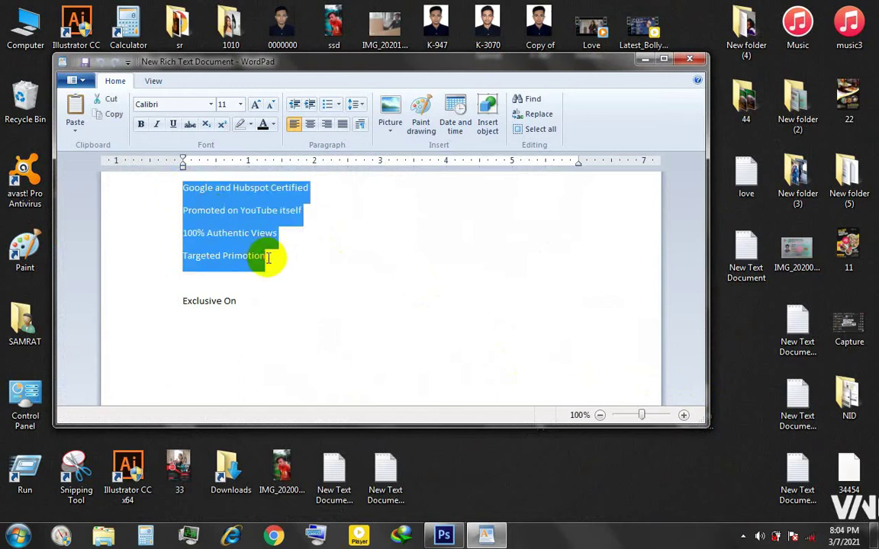
right_click(272, 220)
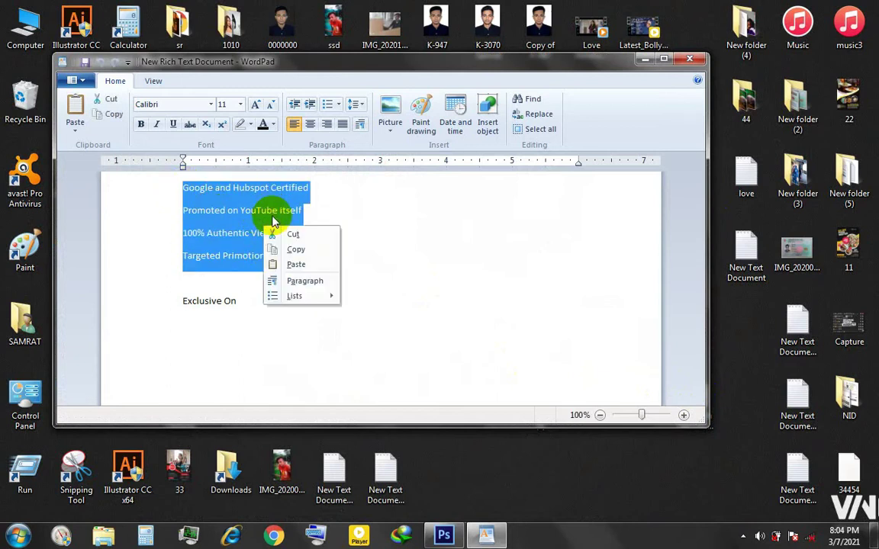
left_click(690, 61)
- Back in Photoshop, start a new text layer on the banner's grey side
left_click(451, 540)
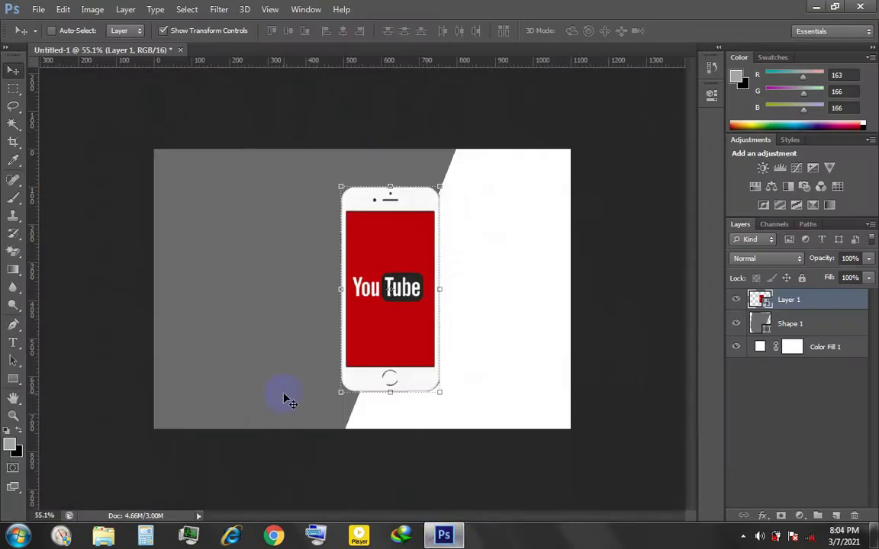
key("t")
left_click(231, 241)
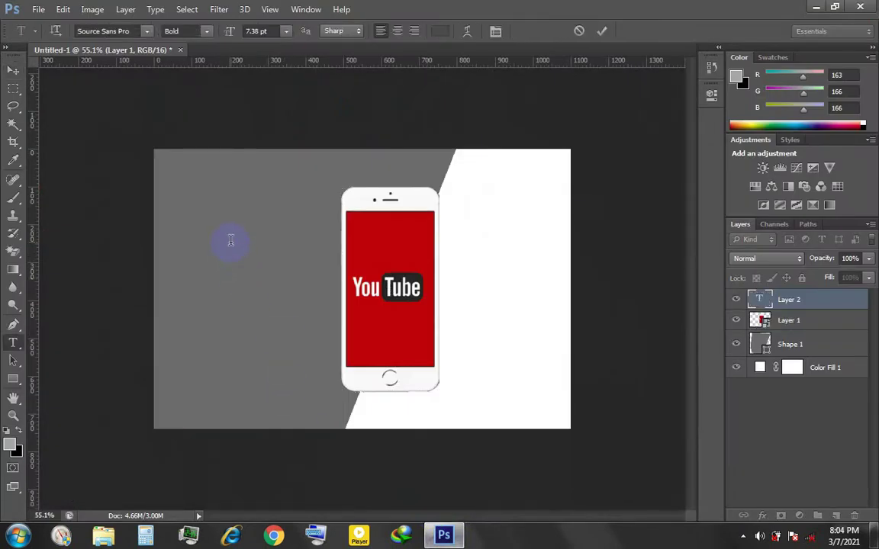
scroll(172, 212, "up", 5, "alt")
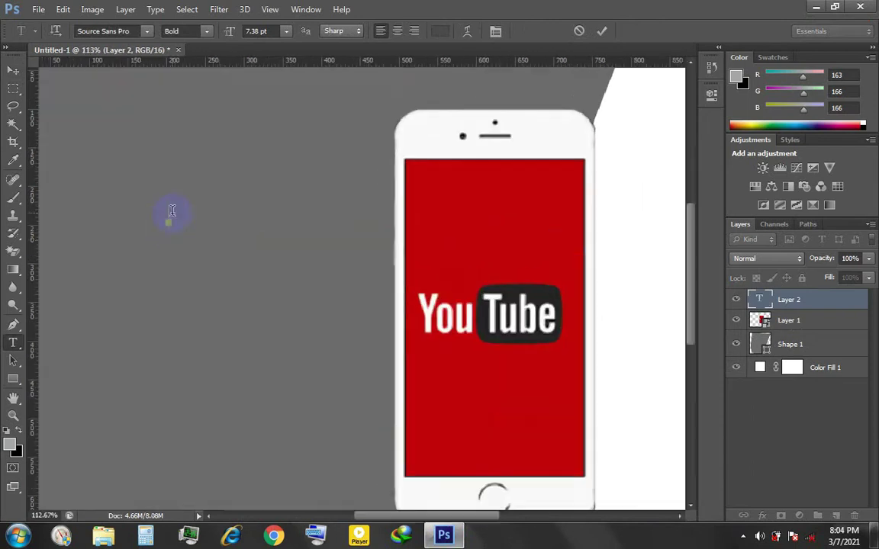
left_click(821, 6)
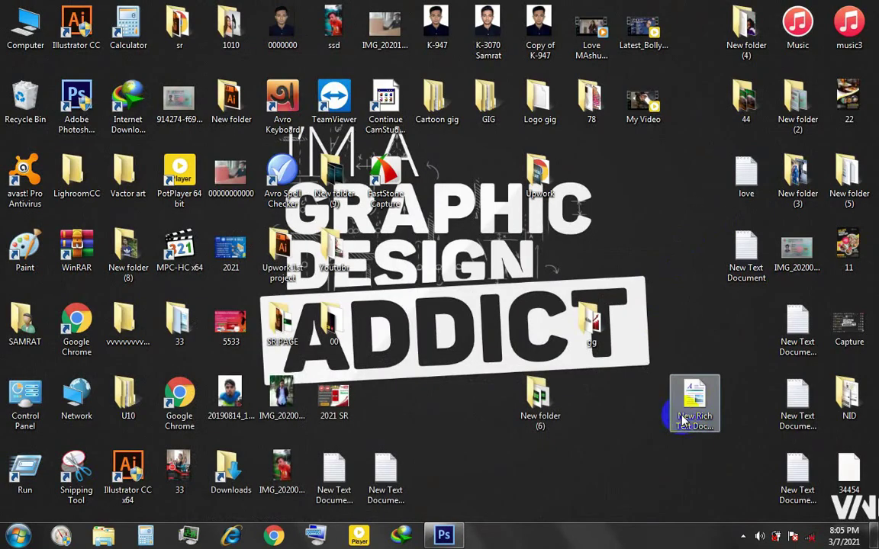
- Select the lines 'Google and Hubspot Certified' through 'Targeted Primotion' in the reopened notes
double_click(695, 410)
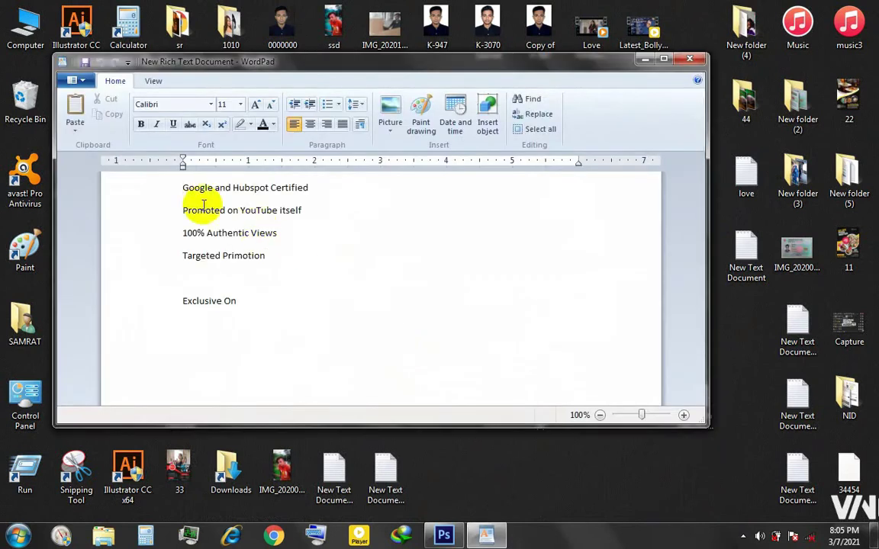
left_click_drag(183, 187, 259, 253)
key("ctrl+c")
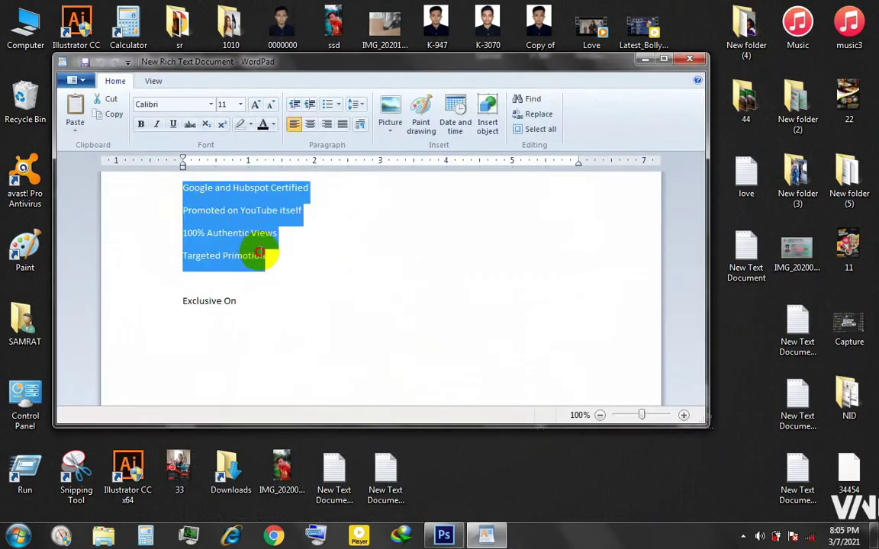
left_click(445, 537)
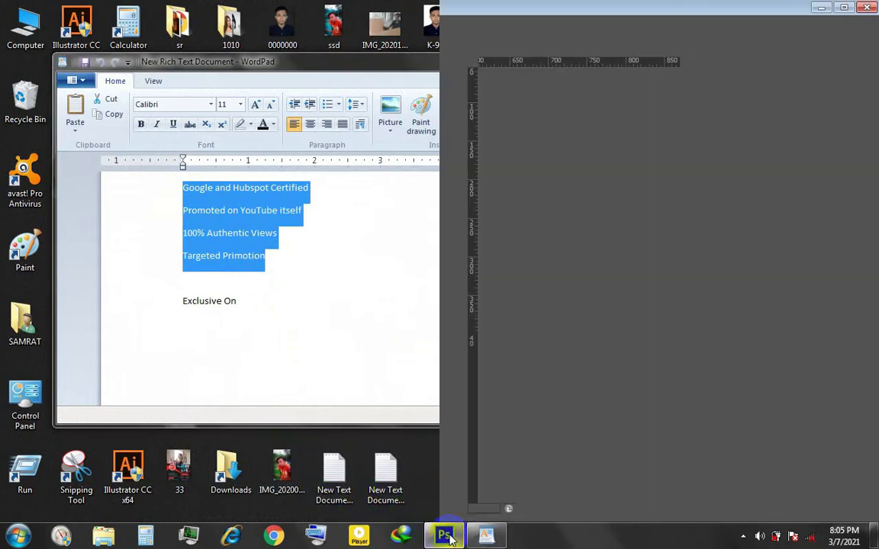
left_click(833, 9)
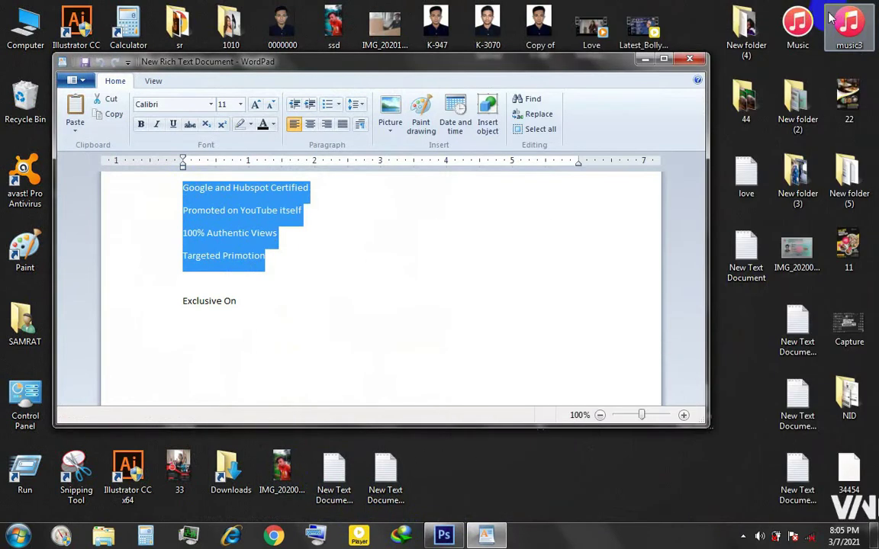
left_click(445, 538)
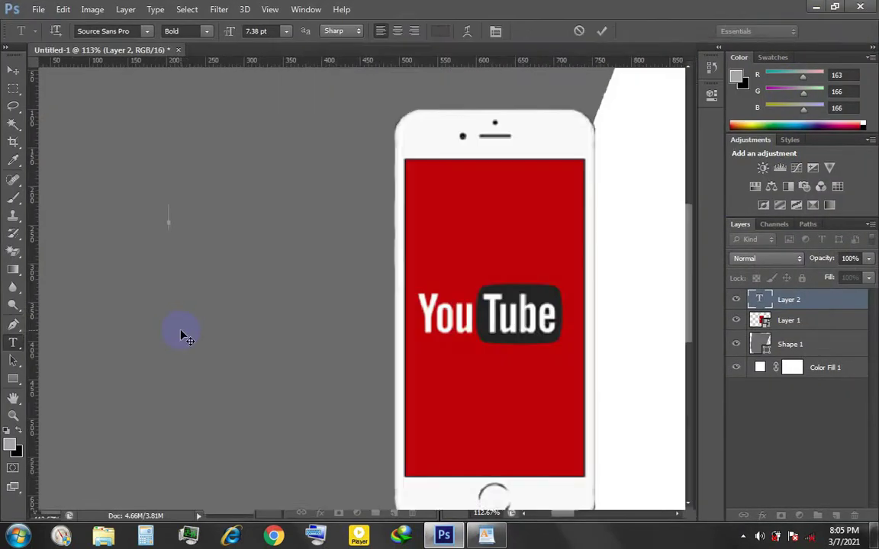
- Paste the four copied feature lines into the text layer and commit them
key("ctrl+v")
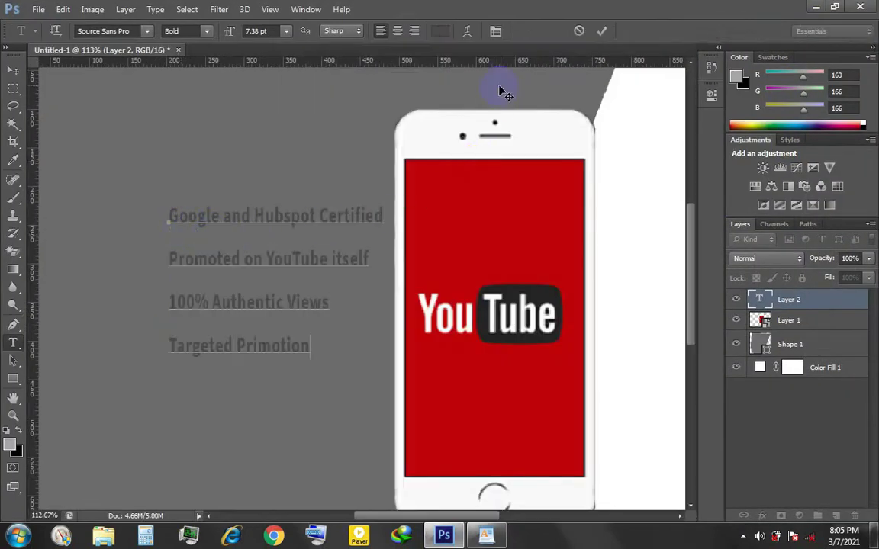
key("ctrl+Return")
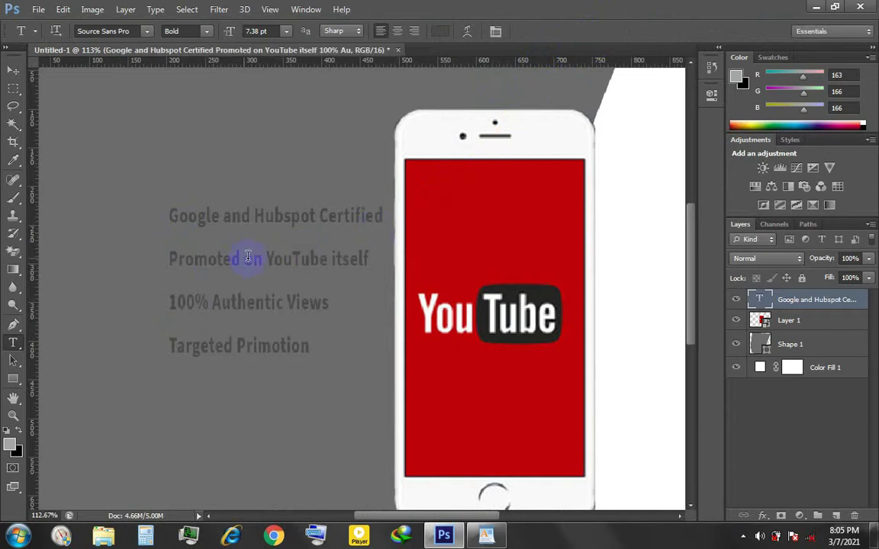
scroll(245, 255, "down", 3)
left_click(13, 71)
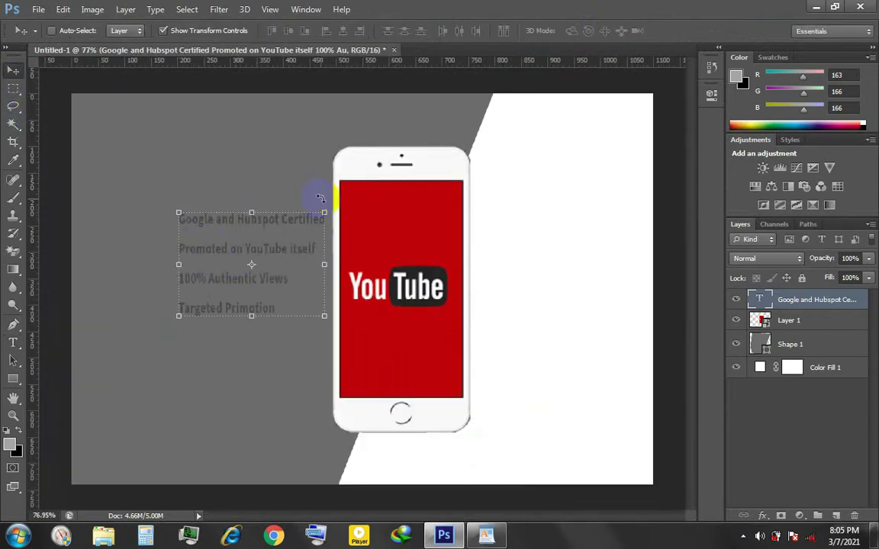
- Move the feature text block up-left and enlarge it to 10.57 pt
left_click(816, 6)
mouse_move(401, 56)
left_mouse_down()
mouse_move(666, 61)
mouse_move(251, 419)
left_mouse_up()
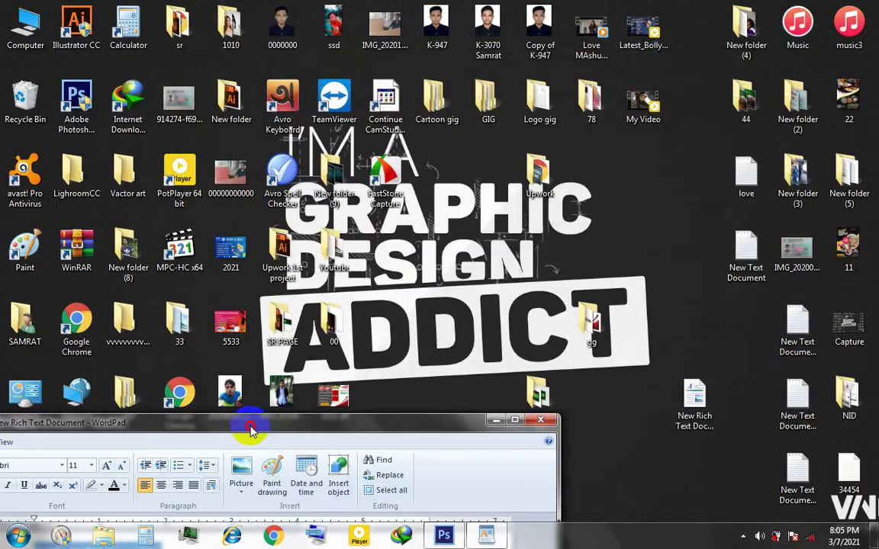
left_click(486, 536)
left_click(433, 539)
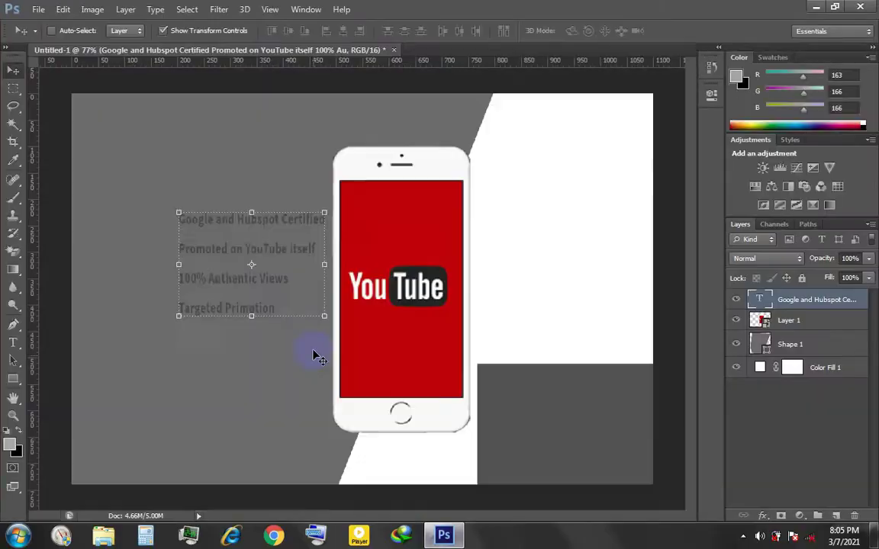
left_click_drag(219, 220, 176, 197)
left_click_drag(275, 295, 333, 338)
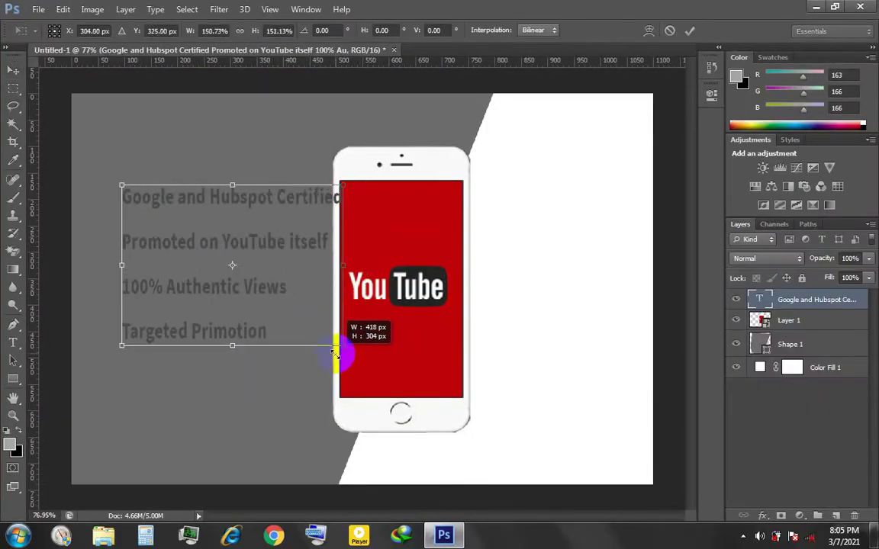
left_click(689, 31)
double_click(241, 235)
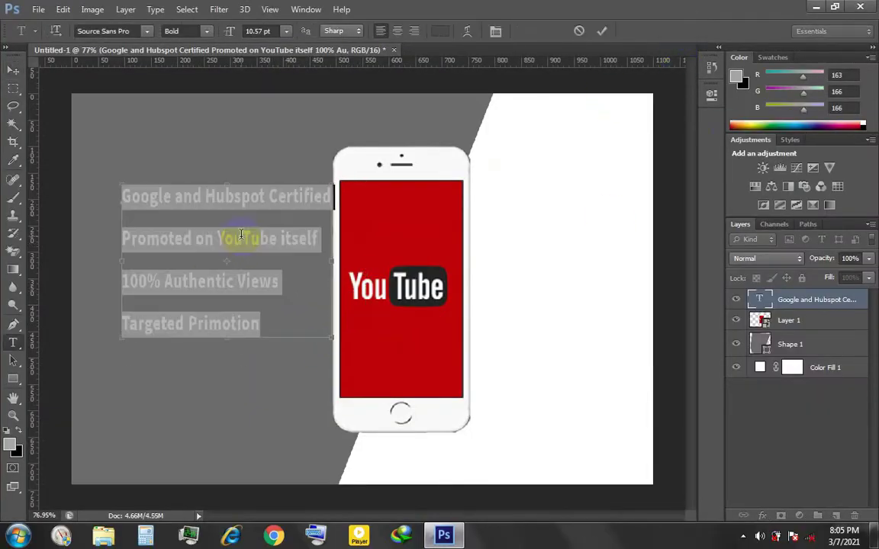
- Set the feature text colour to light grey e4e0e0 and shift the text block left
left_click(495, 30)
left_click(431, 172)
left_click(440, 31)
left_click(491, 239)
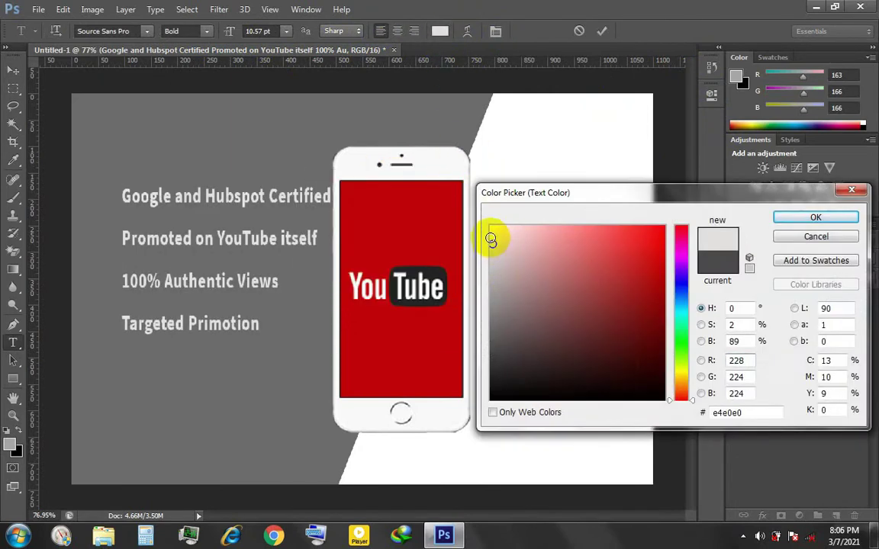
left_click_drag(490, 239, 496, 236)
left_click(816, 217)
left_click(601, 31)
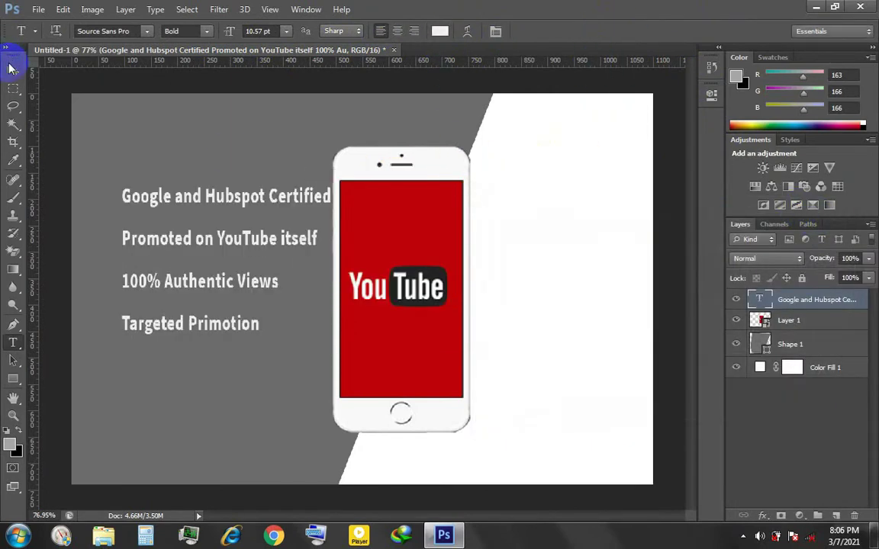
left_click(12, 69)
left_click_drag(226, 248, 206, 251)
- Set all the feature text to 11.3 pt with wider leading
double_click(227, 252)
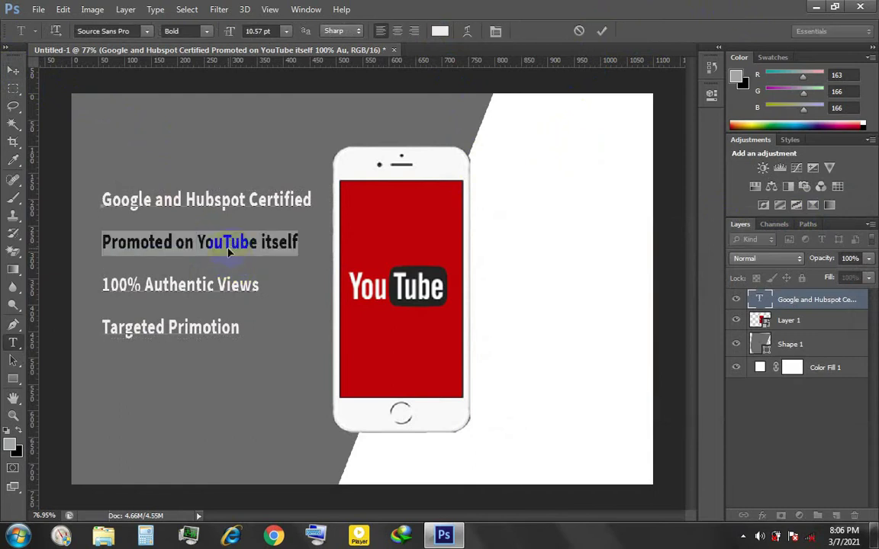
key("ctrl+a")
left_click(495, 30)
left_click_drag(399, 181, 496, 166)
scroll(519, 195, "up", 2)
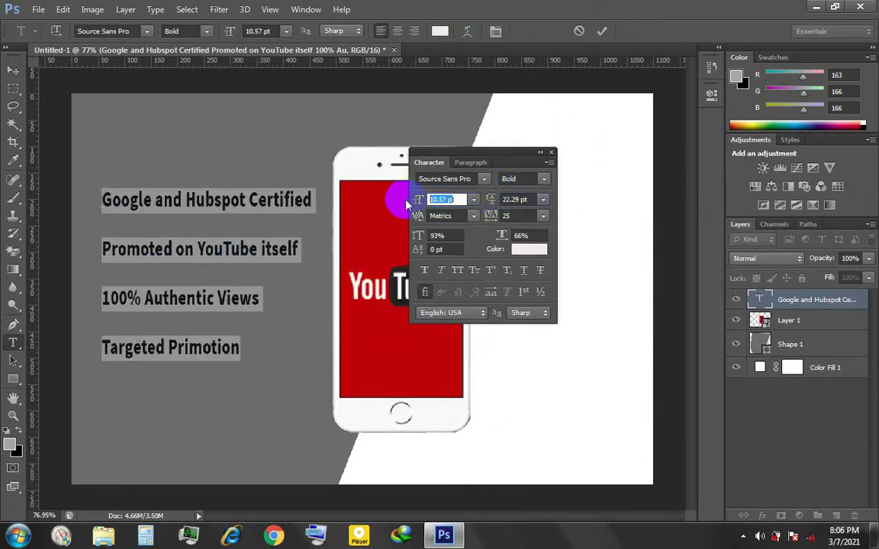
left_click(459, 206)
type("11")
key("Return")
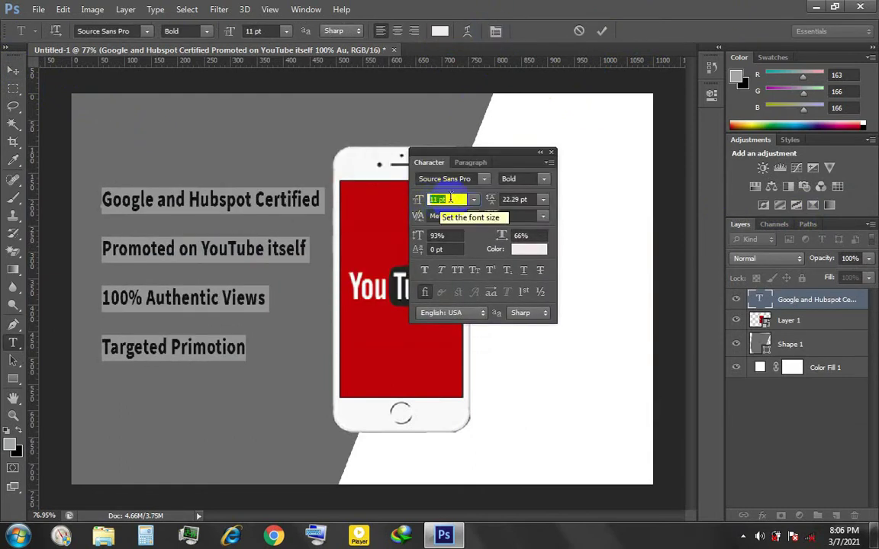
scroll(450, 198, "up", 1)
scroll(454, 202, "up", 1)
scroll(462, 214, "up", 1)
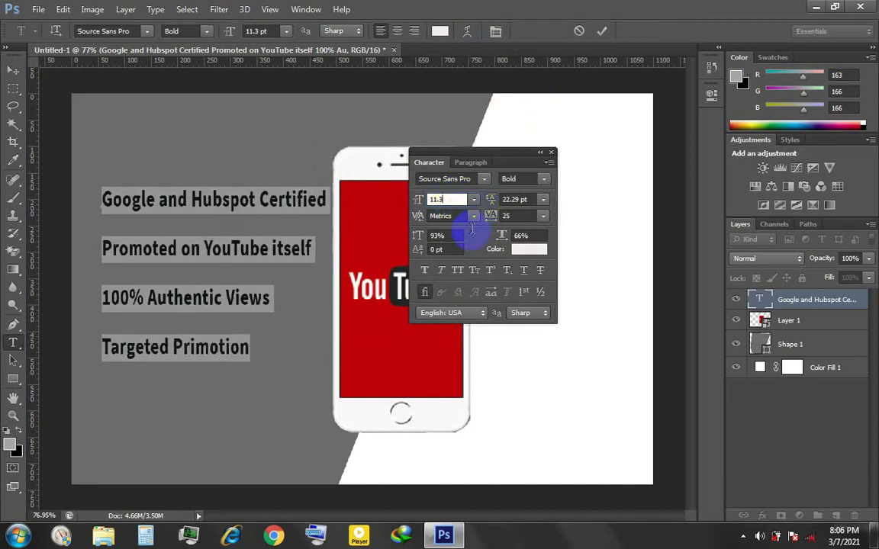
left_click(529, 235)
- Nudge the text block left and down, then bring up the Open dialog
left_click(13, 70)
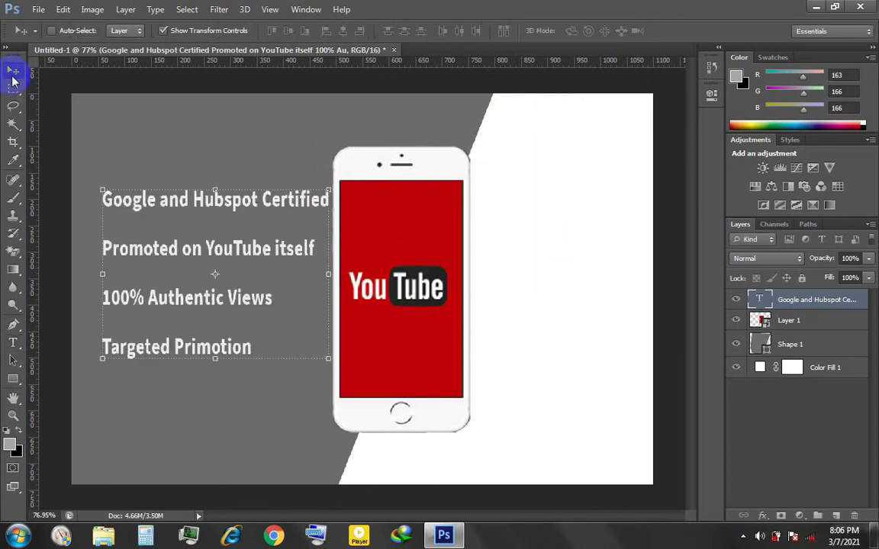
key("Left")
key("Left")
key("Left")
key("Down")
key("Down")
key("Down")
left_click(777, 322)
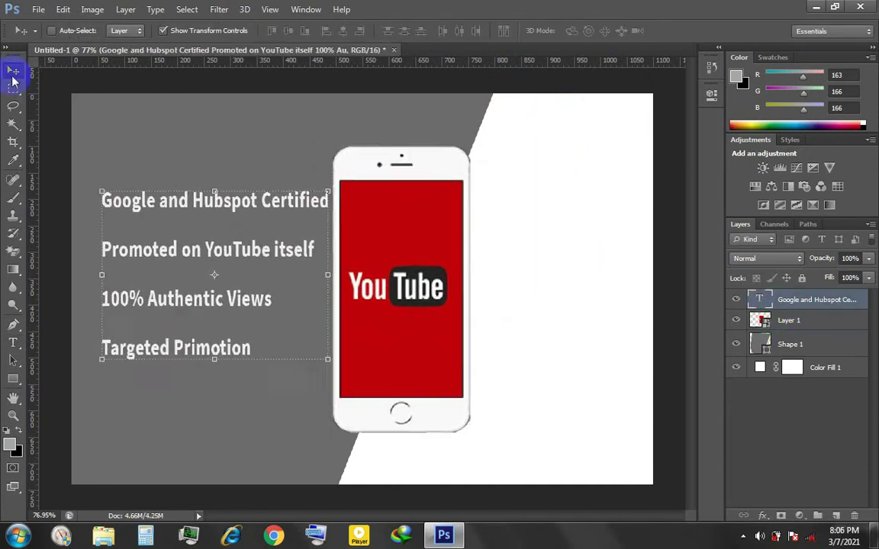
left_click(36, 9)
left_click(50, 37)
- Open unnamed.png and bring its five gold stars into the banner, accepting the bit-depth conversion
key("BackSpace")
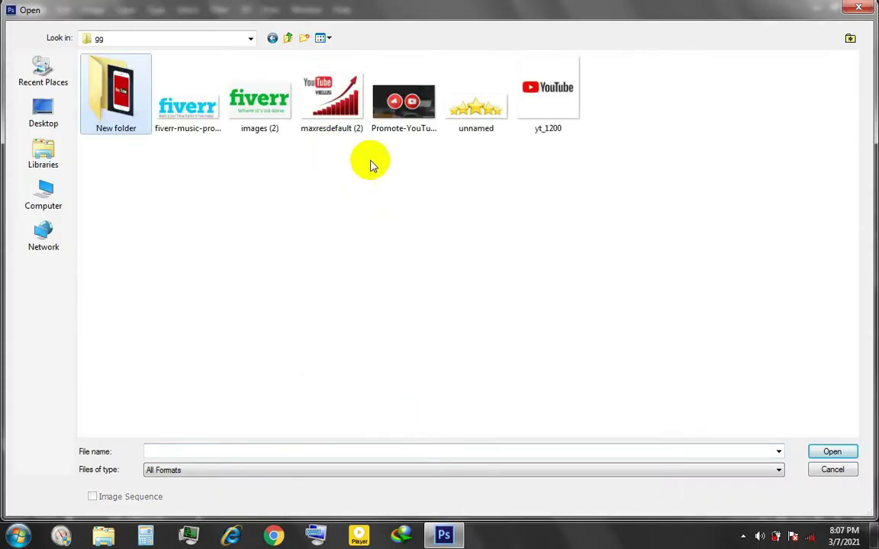
left_click(418, 109)
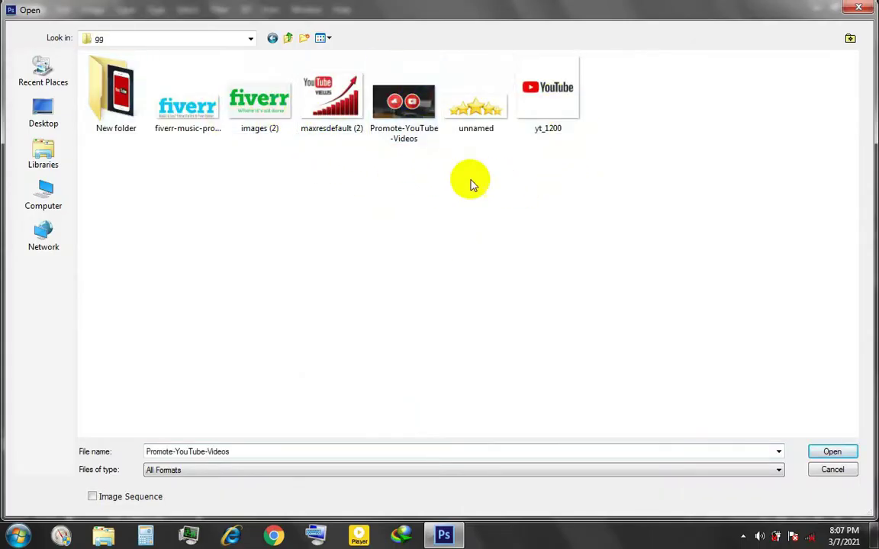
double_click(488, 107)
left_click_drag(325, 60, 447, 118)
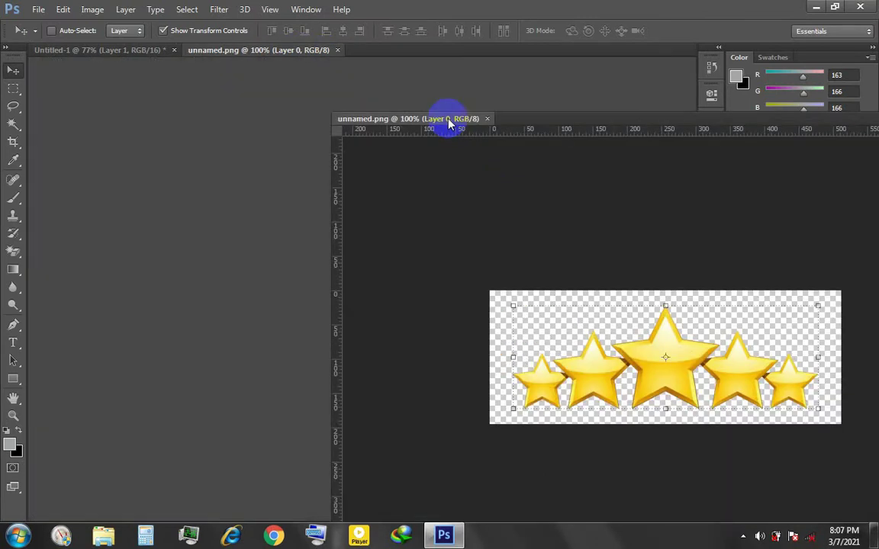
left_click_drag(543, 230, 274, 269)
left_click(413, 208)
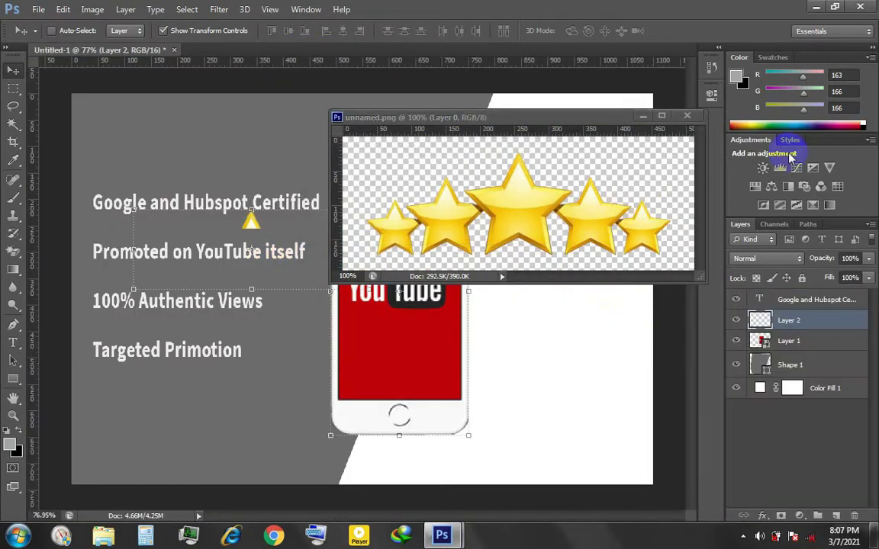
left_click(687, 117)
- Move the stars above the phone and scale them to about 75%
right_click(765, 319)
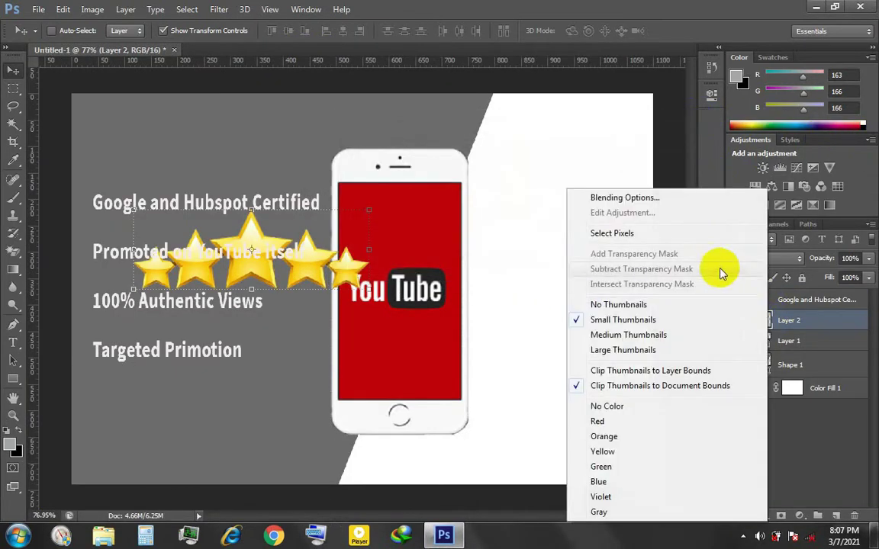
key("Escape")
right_click(798, 324)
left_click(298, 254)
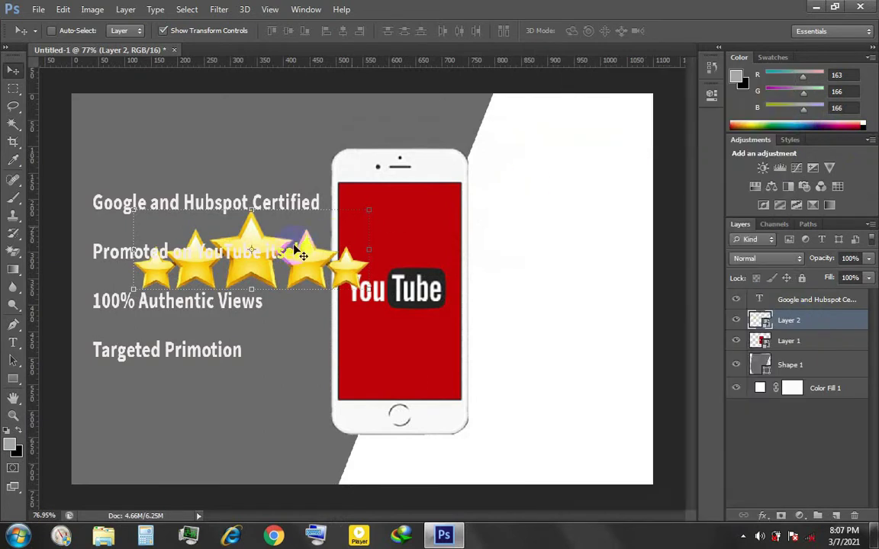
left_click_drag(321, 264, 482, 130)
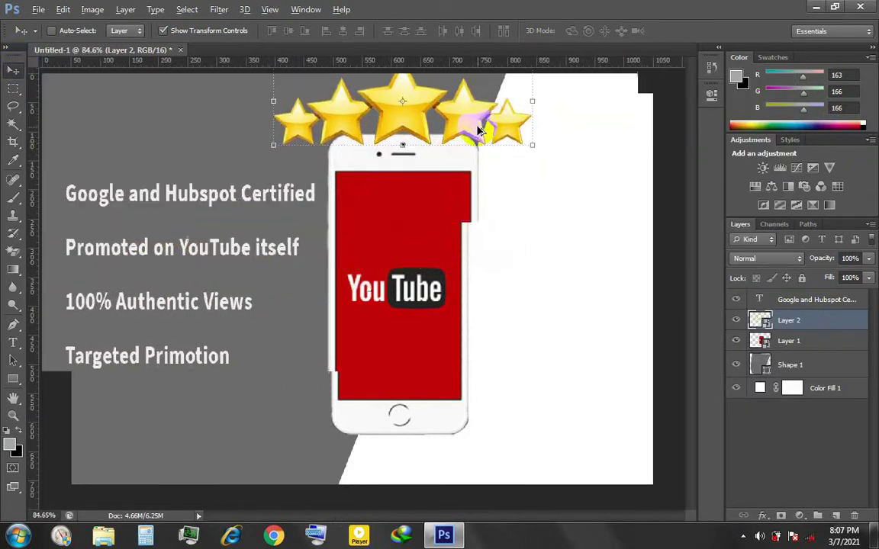
scroll(492, 150, "up", 2)
scroll(533, 153, "up", 2)
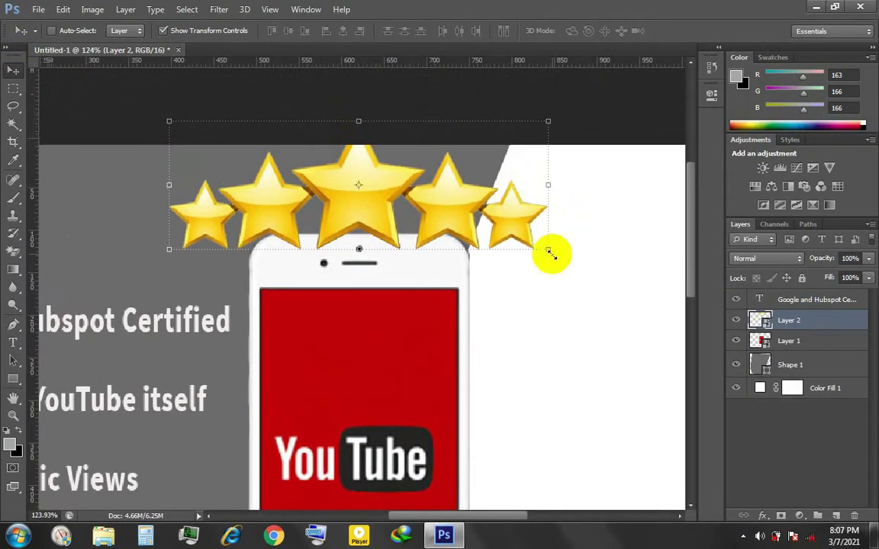
left_click_drag(551, 251, 464, 216)
left_click_drag(382, 187, 430, 187)
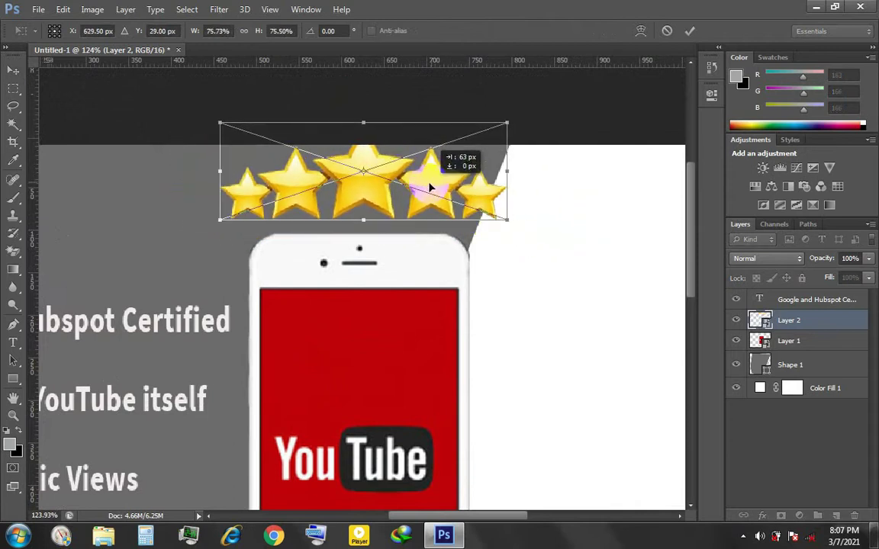
left_click(689, 31)
scroll(550, 327, "down", 2)
- Move the phone and the feature text down below the stars
scroll(551, 251, "down", 1)
left_click(789, 340)
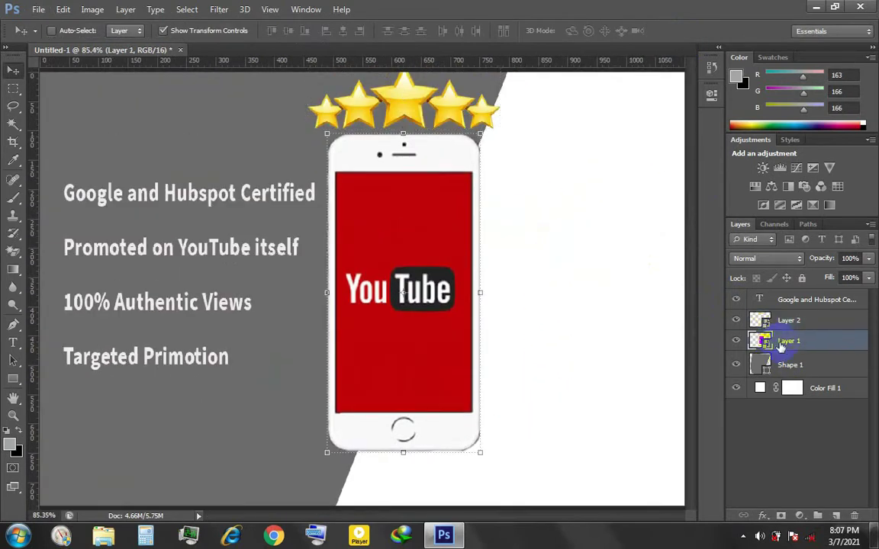
key("ctrl+t")
left_click_drag(420, 330, 425, 353)
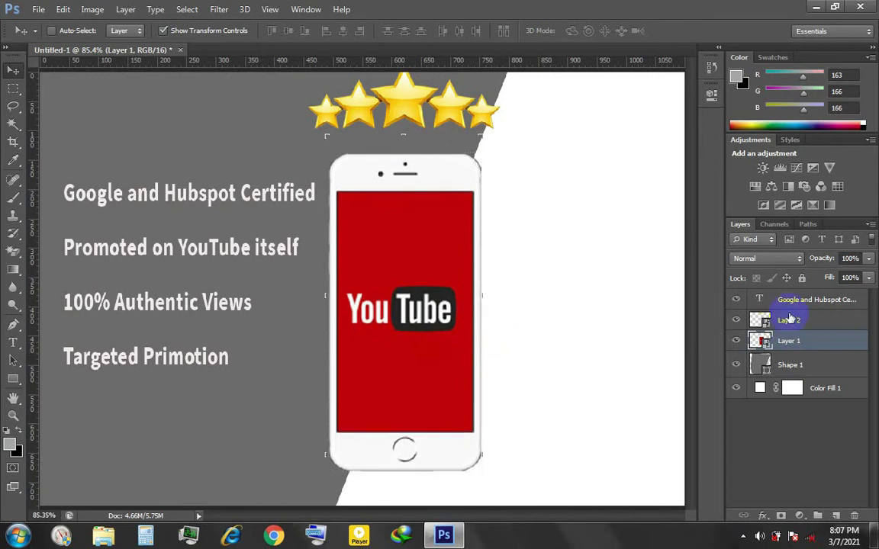
left_click(789, 320)
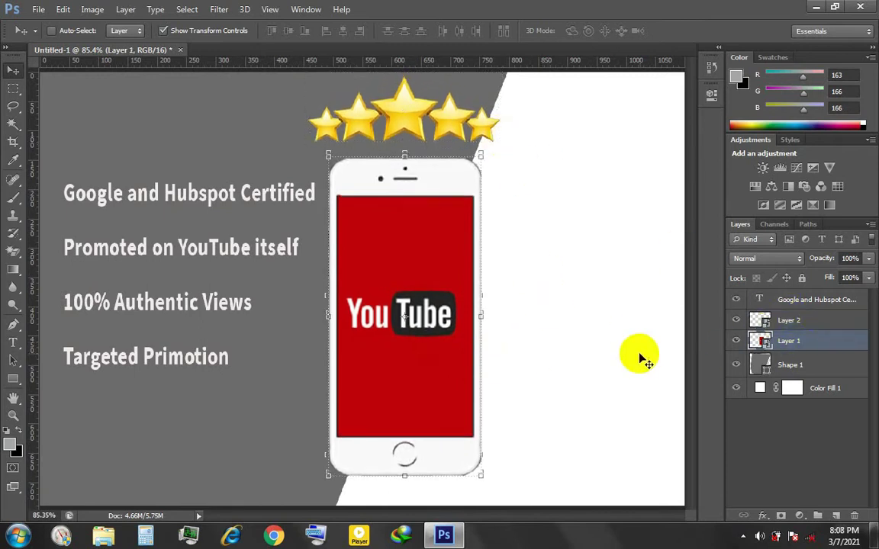
left_click_drag(220, 284, 216, 330)
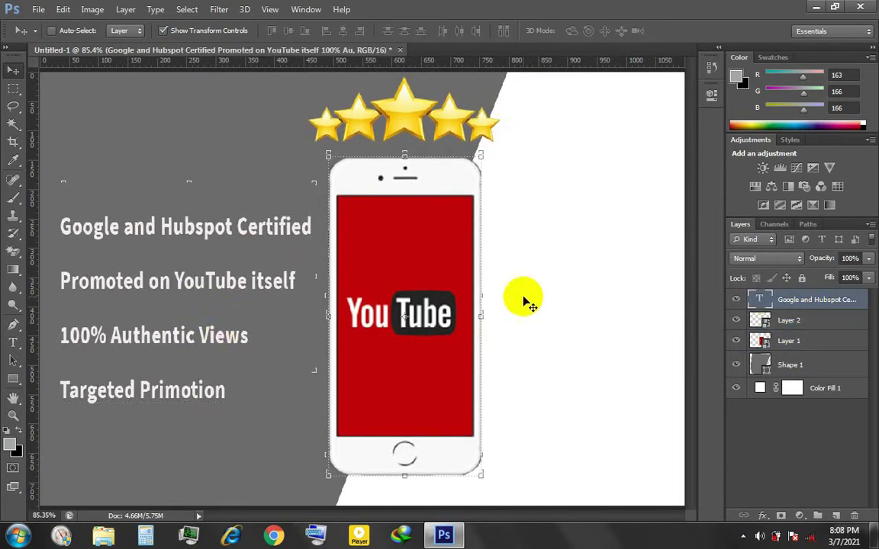
- Make the phone slightly smaller, reposition it under the stars, and open the File menu
scroll(520, 299, "down", 1)
left_click(469, 164, "ctrl")
left_click_drag(470, 164, 553, 168)
left_click_drag(406, 286, 409, 304)
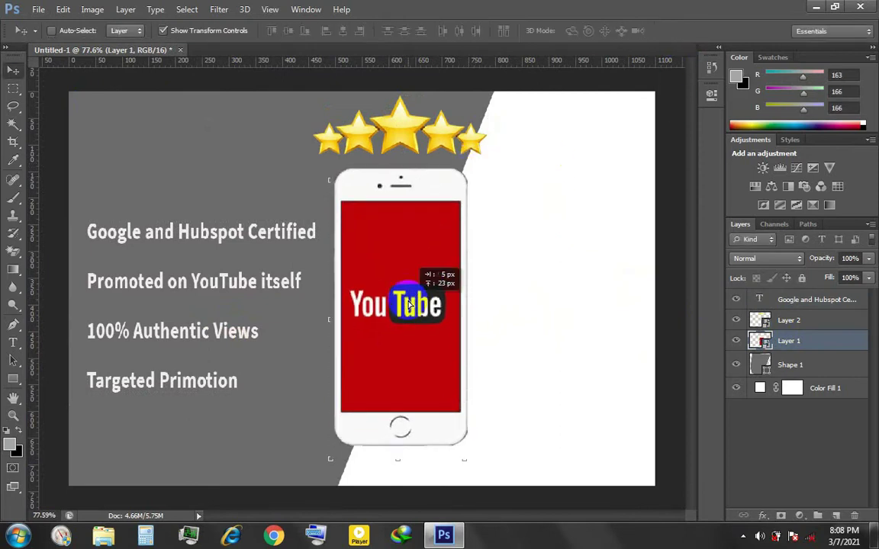
left_click(38, 10)
- Open Promote-YouTube-Videos.jpg, unlock it as Layer 0, and magic-erase its dark background
left_click(47, 35)
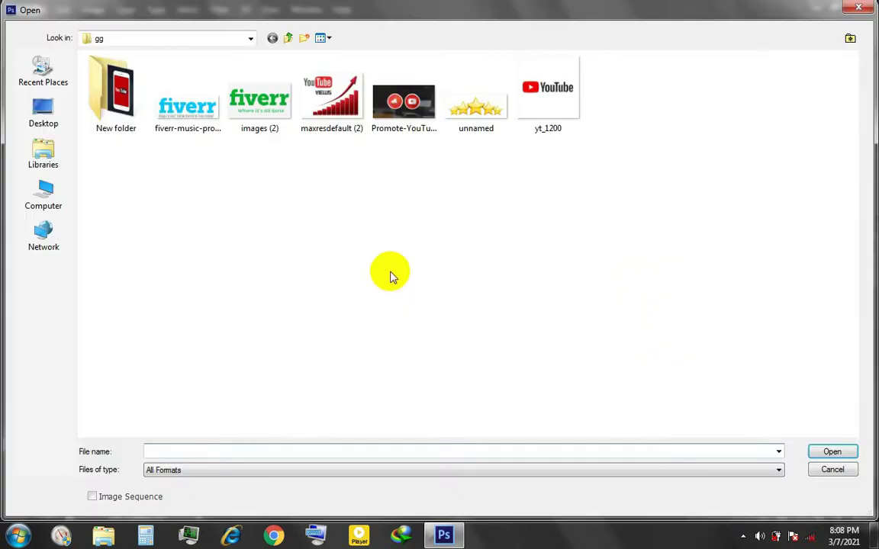
double_click(403, 101)
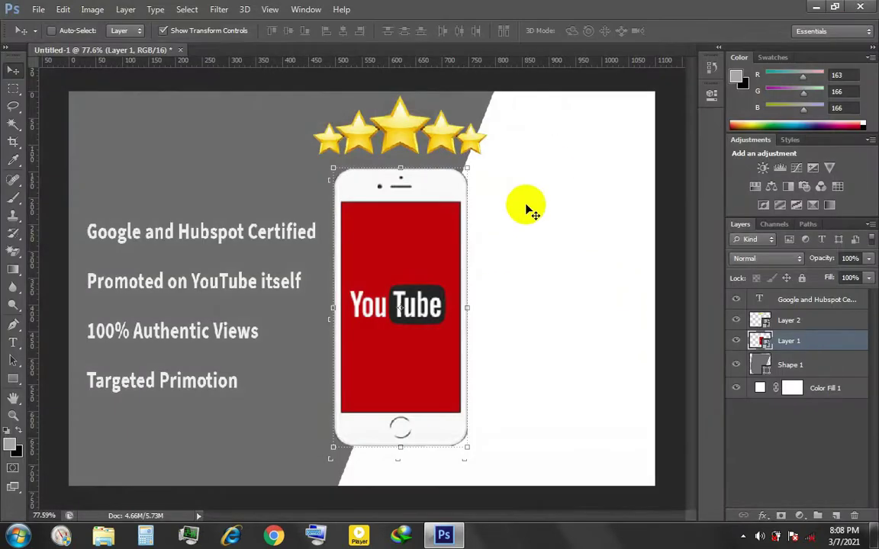
double_click(852, 299)
left_click(564, 173)
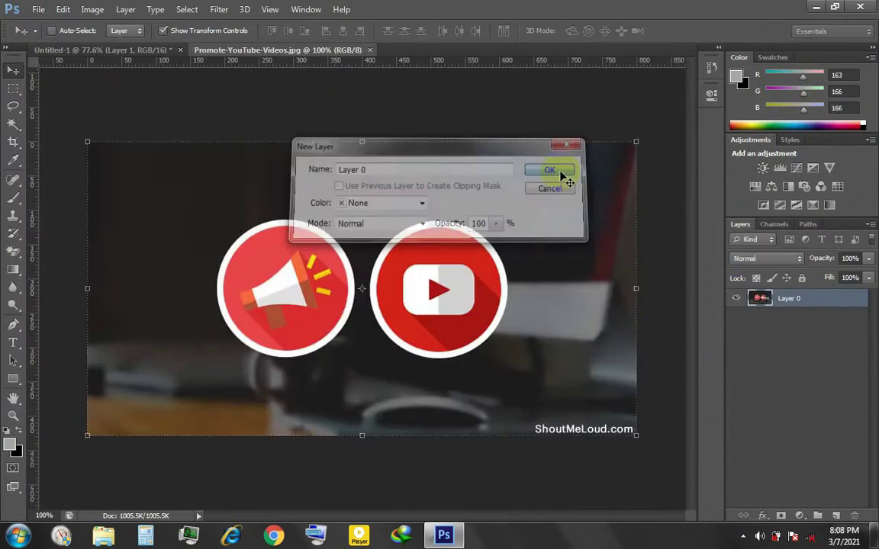
left_click(17, 250)
left_click(305, 202)
left_click(599, 347)
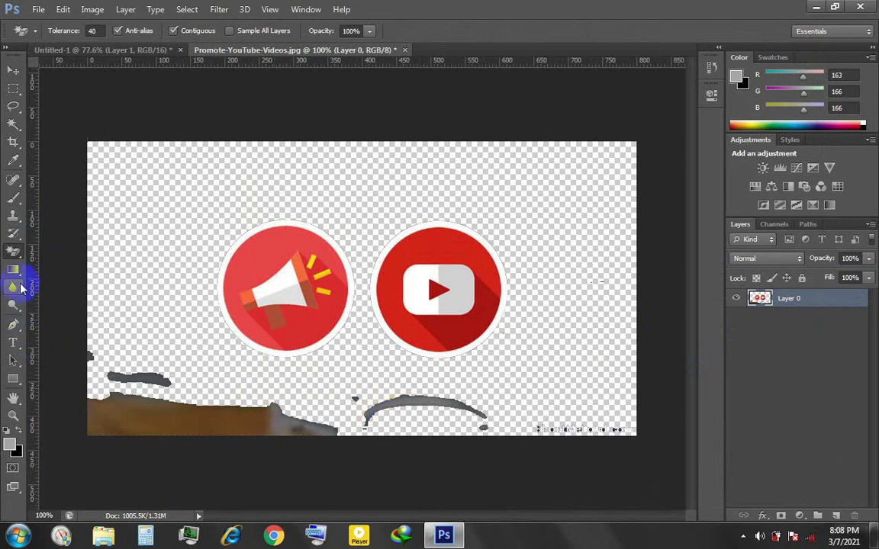
- Crop the image tightly around the megaphone and YouTube icons
key("c")
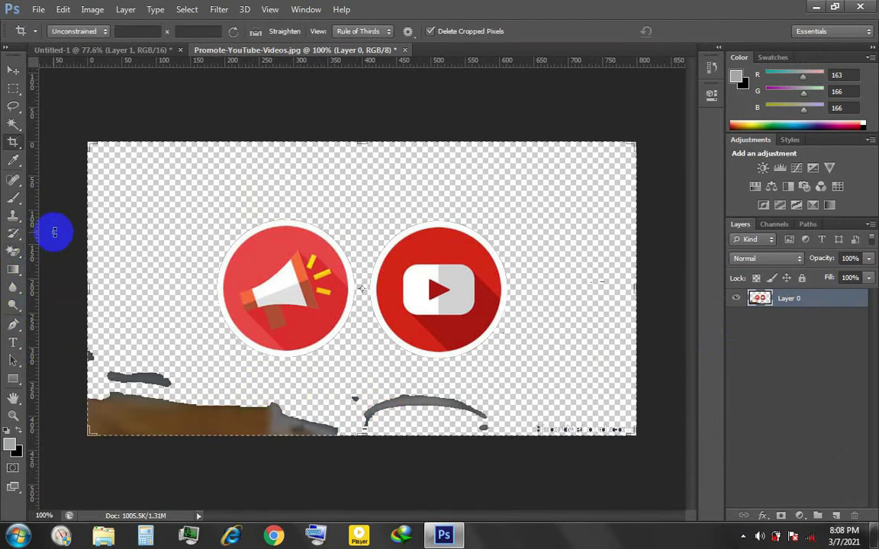
left_click_drag(361, 418, 359, 404)
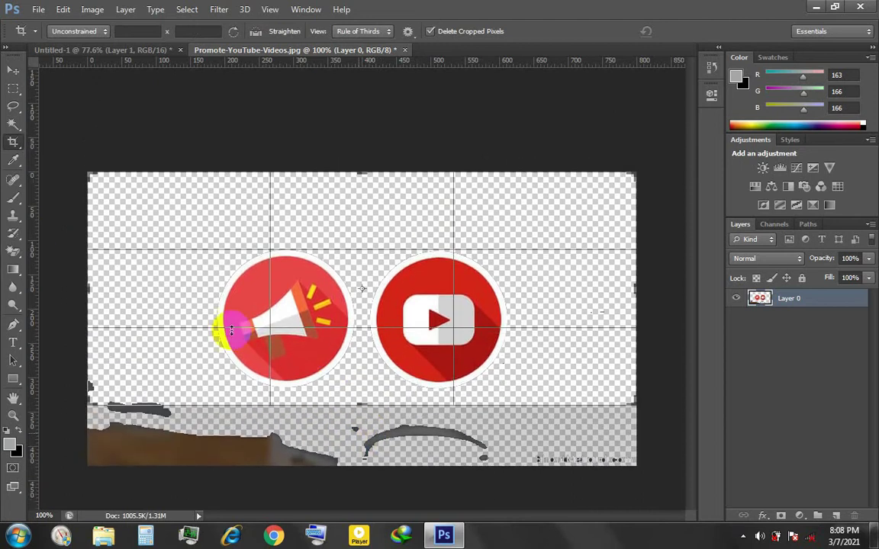
left_click_drag(88, 287, 138, 289)
left_click_drag(585, 290, 534, 290)
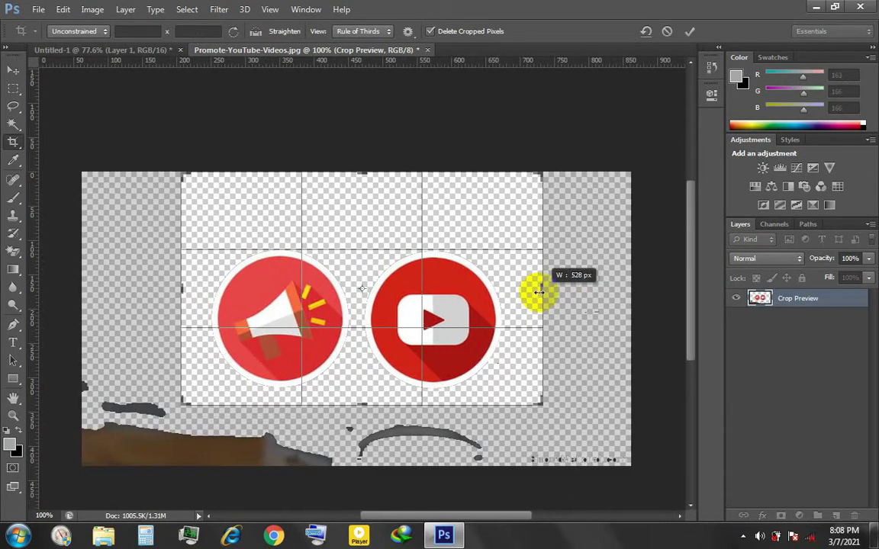
left_click_drag(367, 174, 443, 196)
left_click(690, 30)
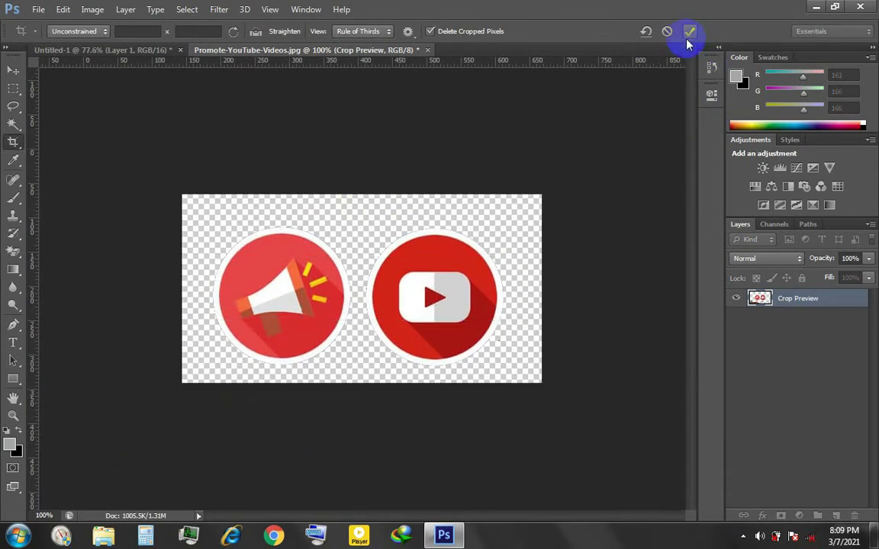
- Drag the icons layer into Untitled-1 and close the source image without saving
key("v")
left_click_drag(410, 89, 559, 231)
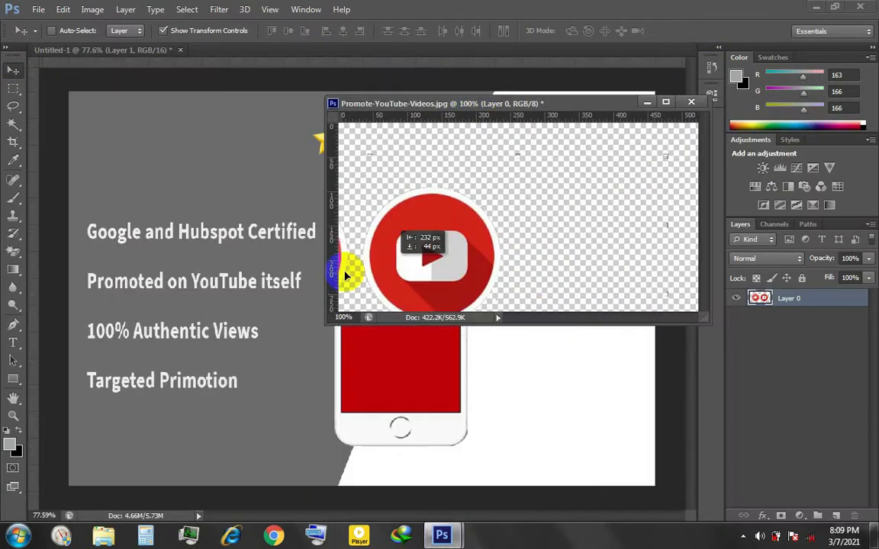
left_click_drag(469, 223, 310, 244)
left_click(402, 212)
left_click(666, 101)
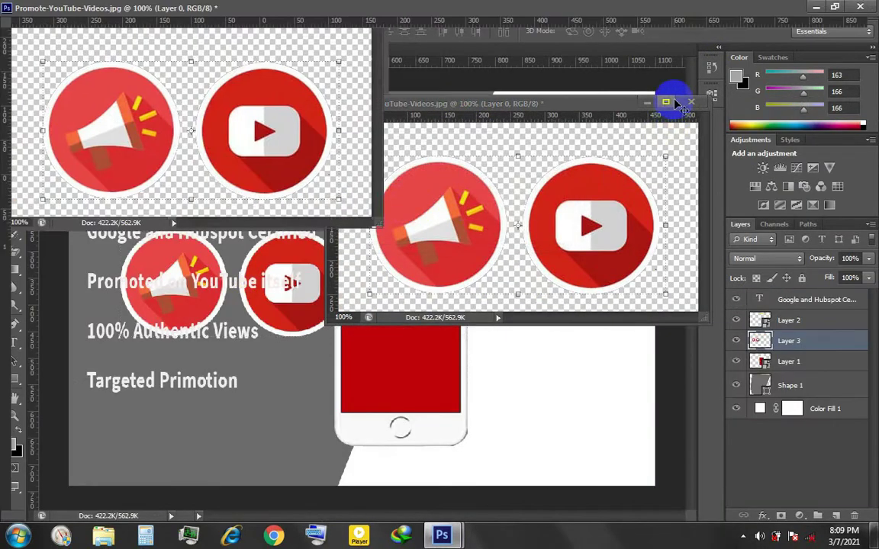
key("ctrl+w")
left_click(432, 201)
- Convert the icons layer to a smart object
right_click(762, 333)
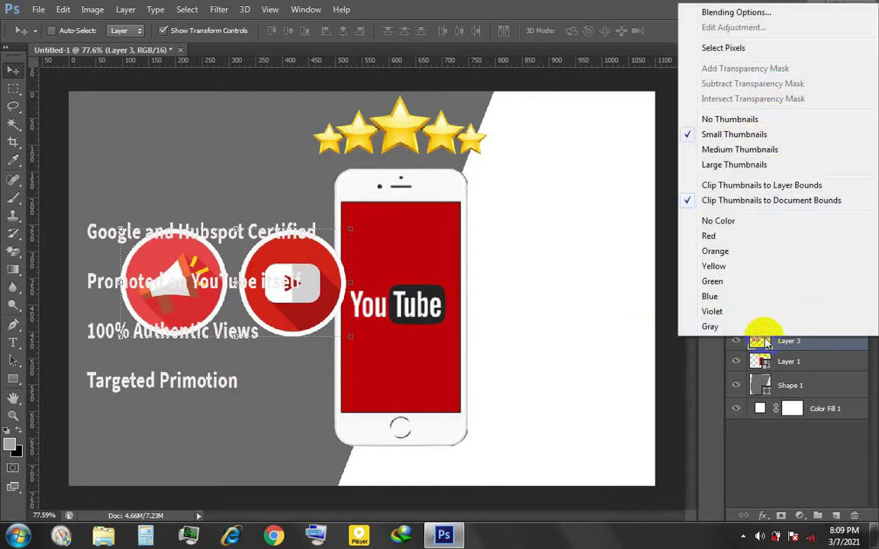
left_click(809, 461)
double_click(788, 341)
right_click(782, 343)
left_click(609, 137)
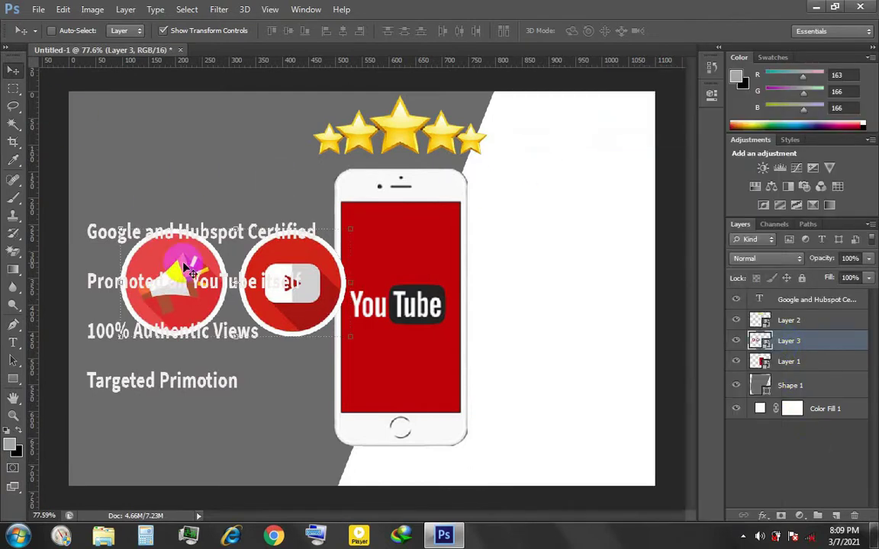
- Scale the icons down proportionally and place them top-left above the feature list
key("ctrl+t")
mouse_move(263, 268)
left_mouse_down()
mouse_move(272, 228)
mouse_move(241, 147)
left_mouse_up()
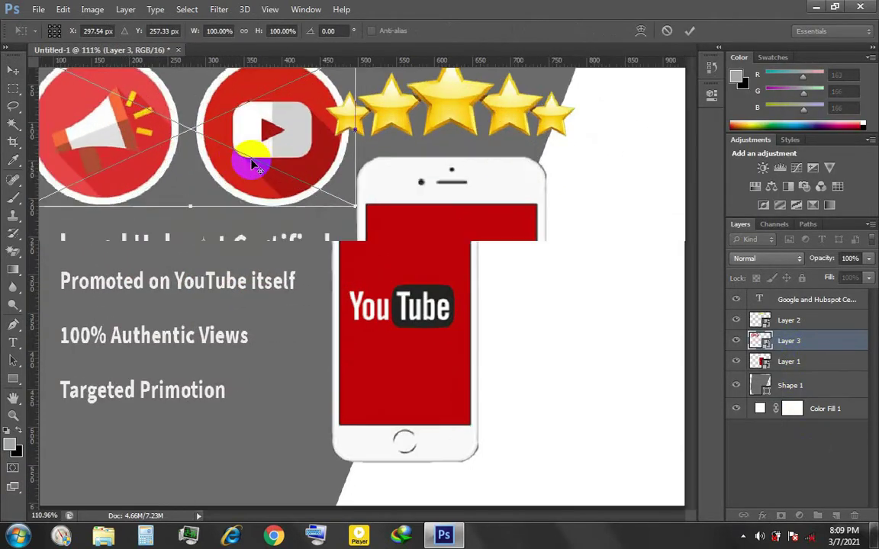
scroll(555, 168, "up", 5)
left_click_drag(554, 167, 432, 214)
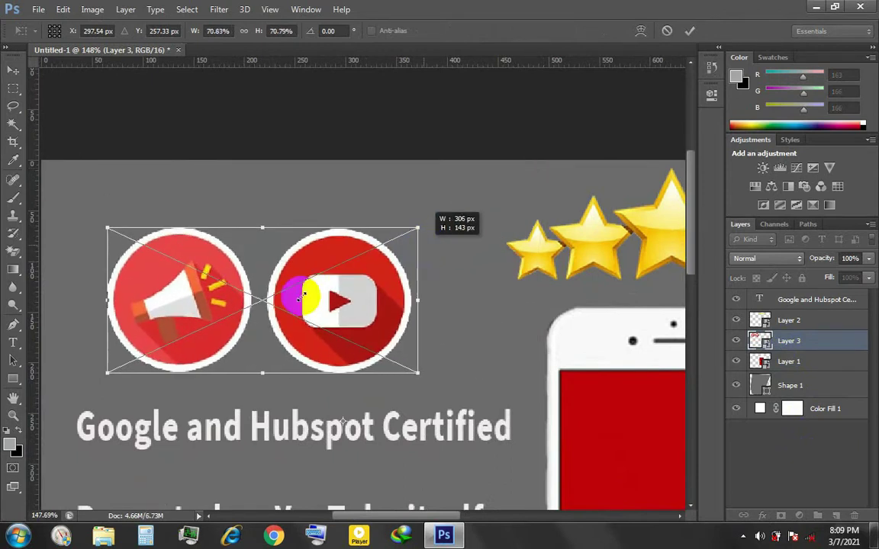
left_click(667, 30)
left_click_drag(455, 455, 457, 193)
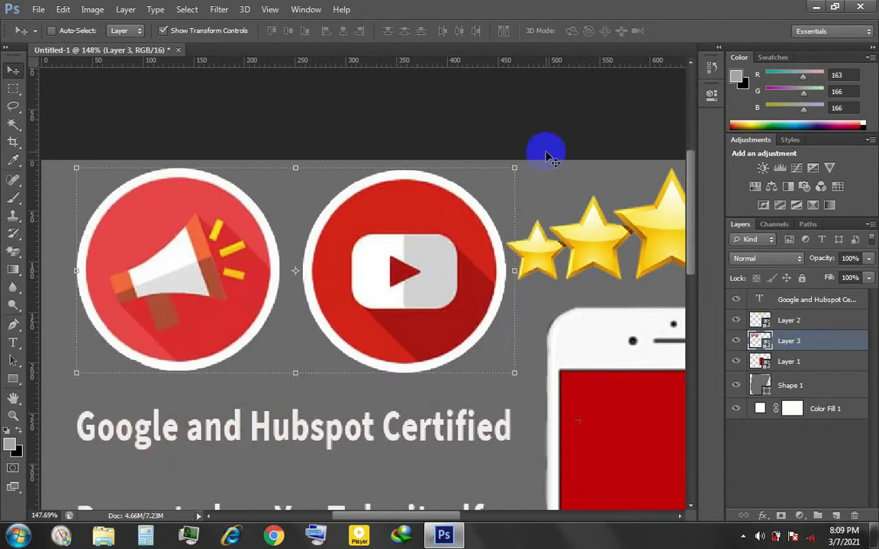
left_click_drag(512, 158, 393, 226)
key("Return")
left_click_drag(334, 282, 374, 248)
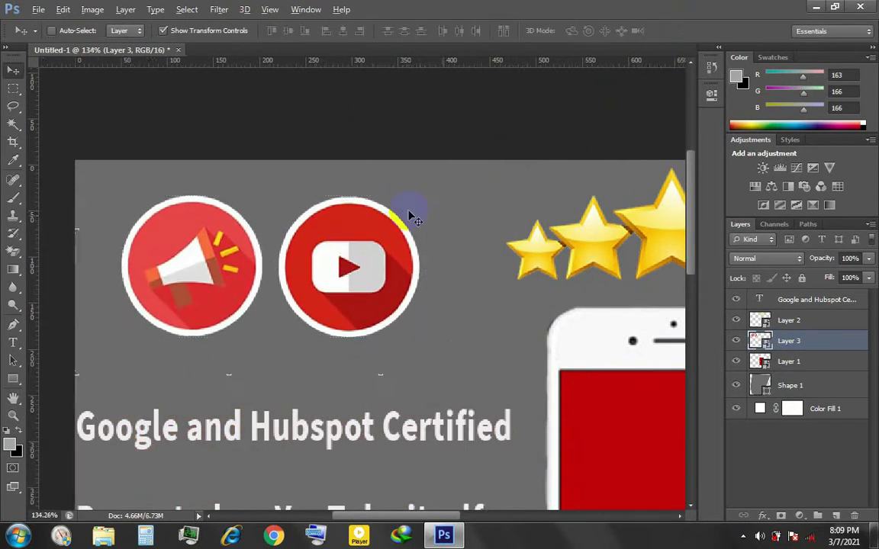
scroll(397, 206, "down", 3)
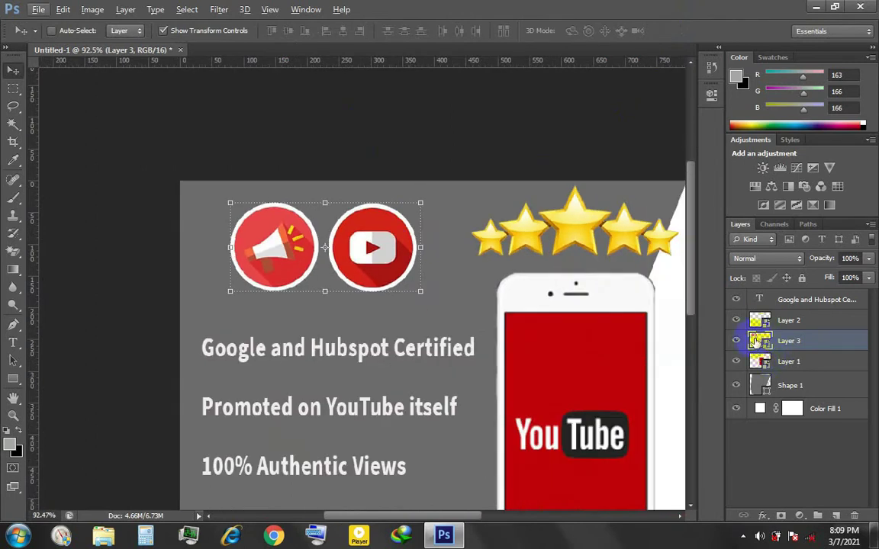
- Inspect the icons smart object's contents, then duplicate the icons layer
double_click(467, 259)
left_click(479, 230)
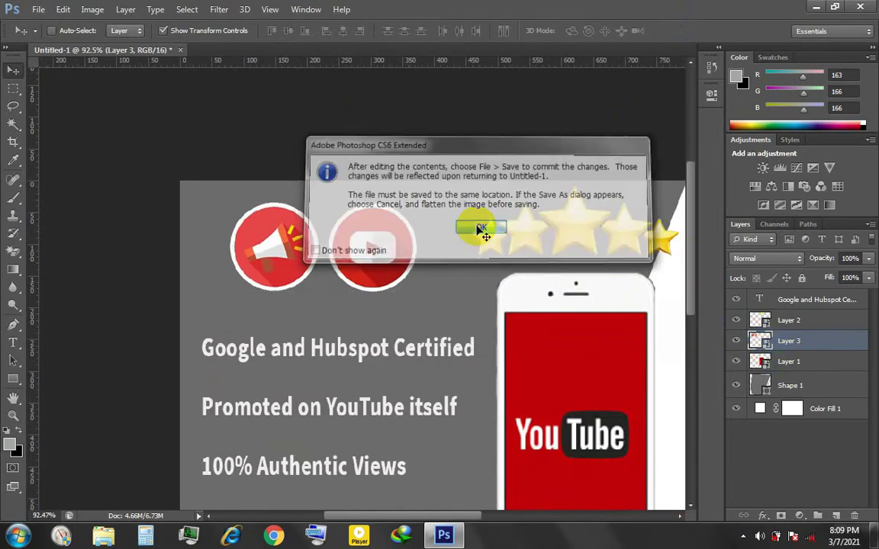
left_click(338, 49)
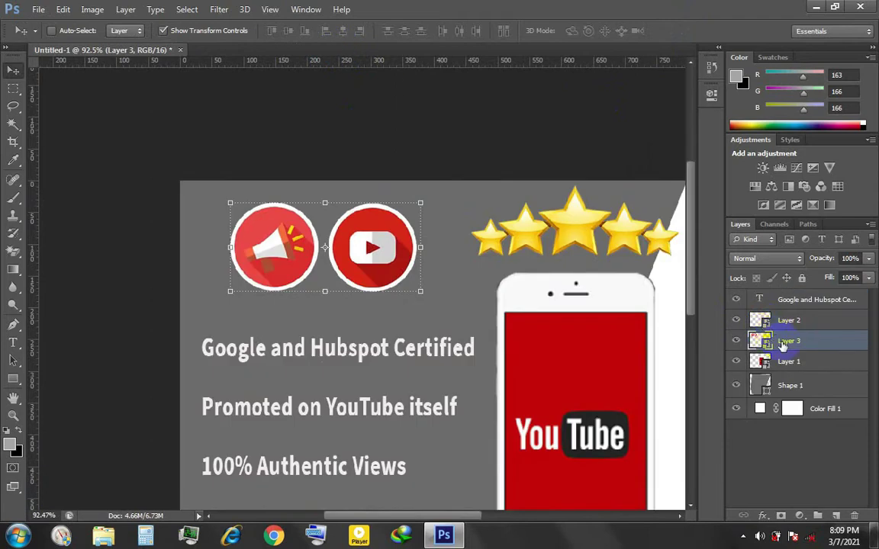
key("ctrl+j")
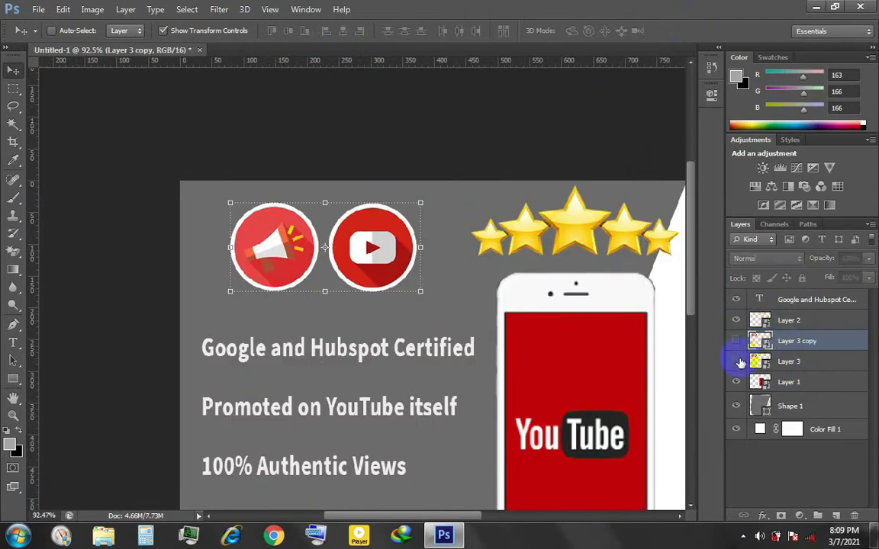
- Crop the original Layer 3 smart-object contents to just the megaphone icon
double_click(761, 362)
left_click(479, 228)
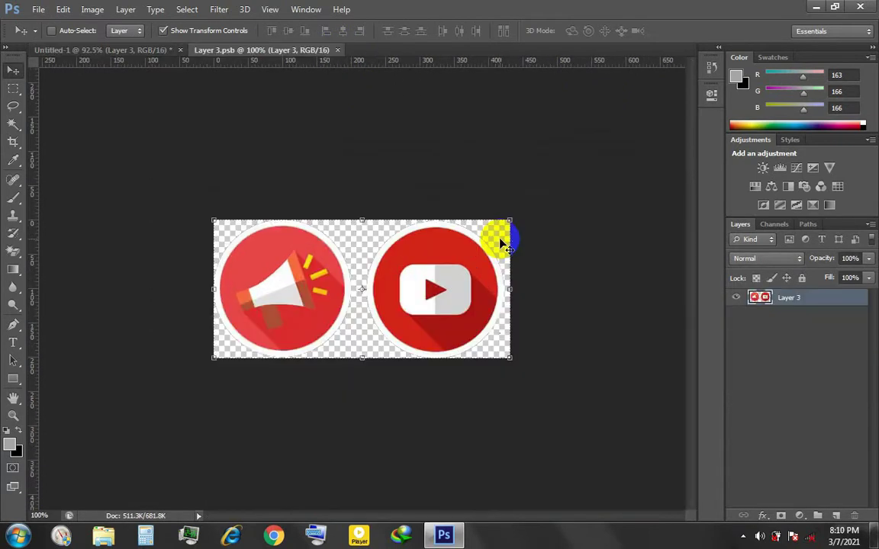
key("c")
left_click_drag(510, 288, 435, 290)
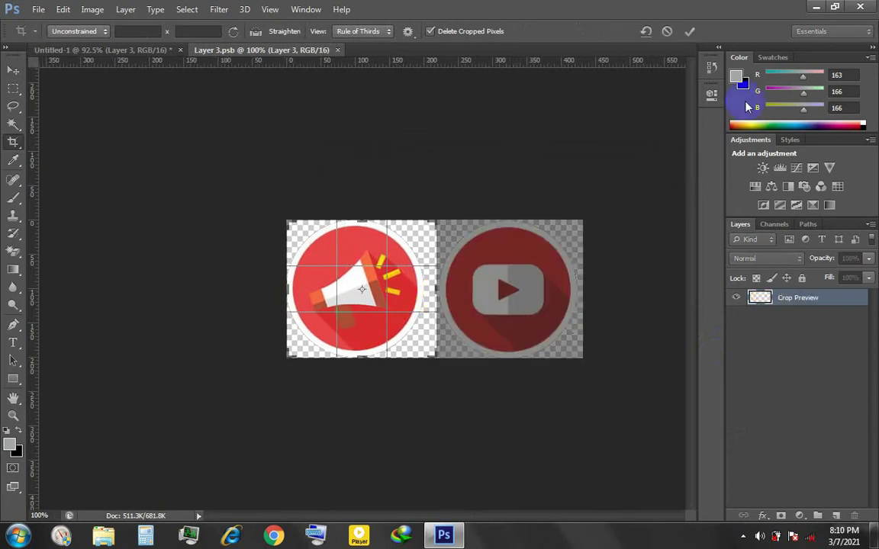
left_click(689, 33)
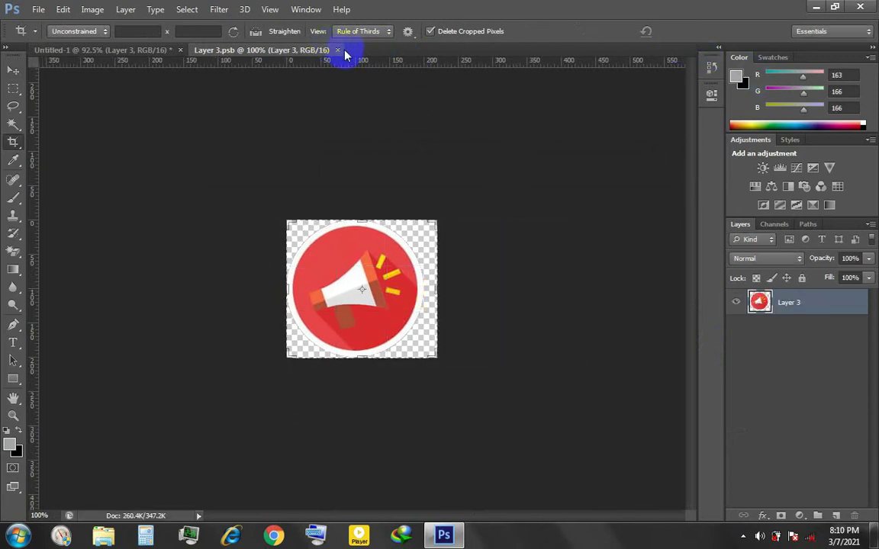
left_click(337, 50)
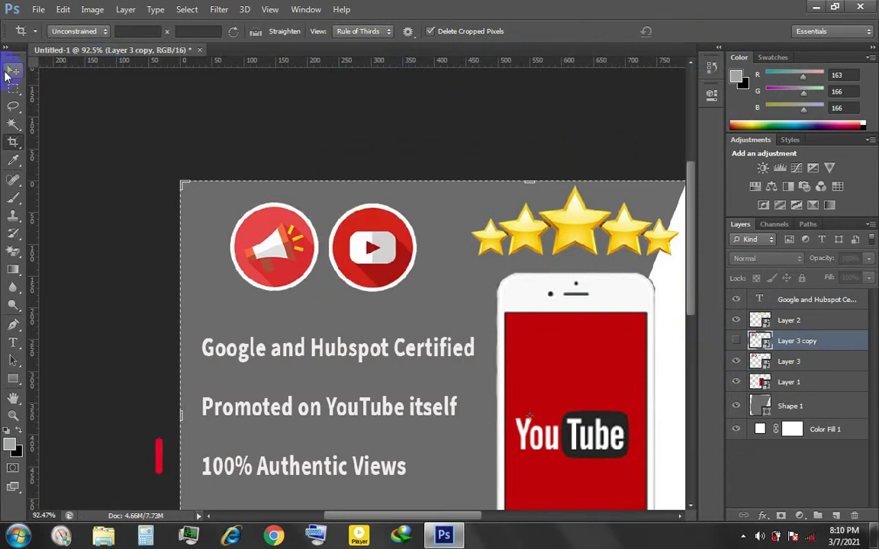
left_click(8, 72)
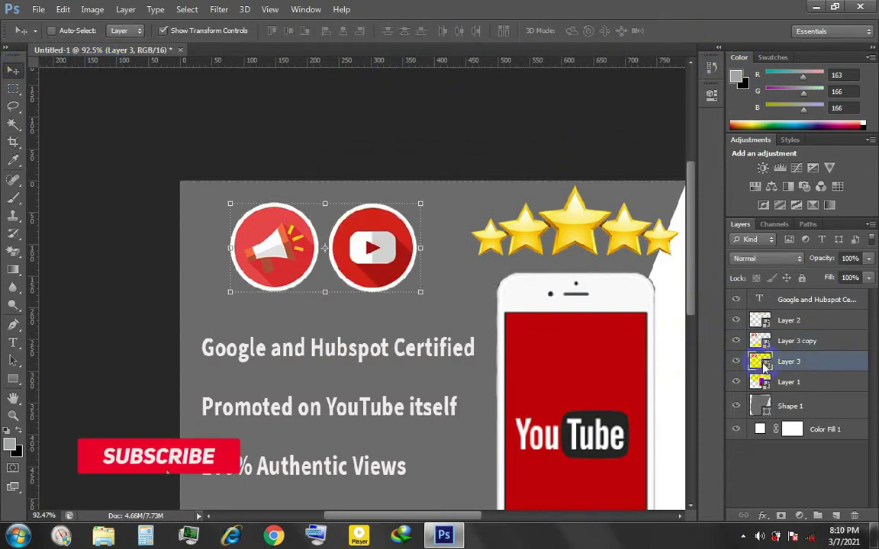
- Delete the megaphone-only Layer 3 and nudge the phone slightly right
key("Delete")
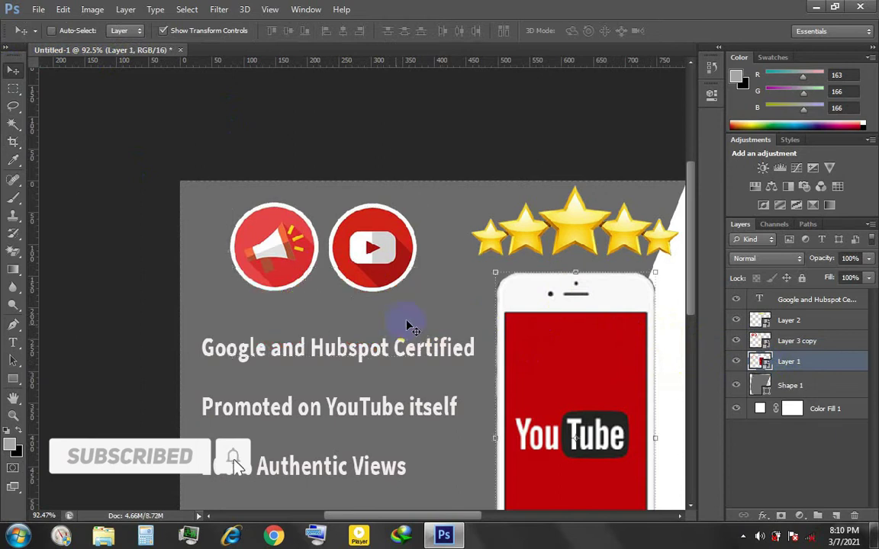
scroll(443, 290, "down", 2)
scroll(477, 255, "down", 1)
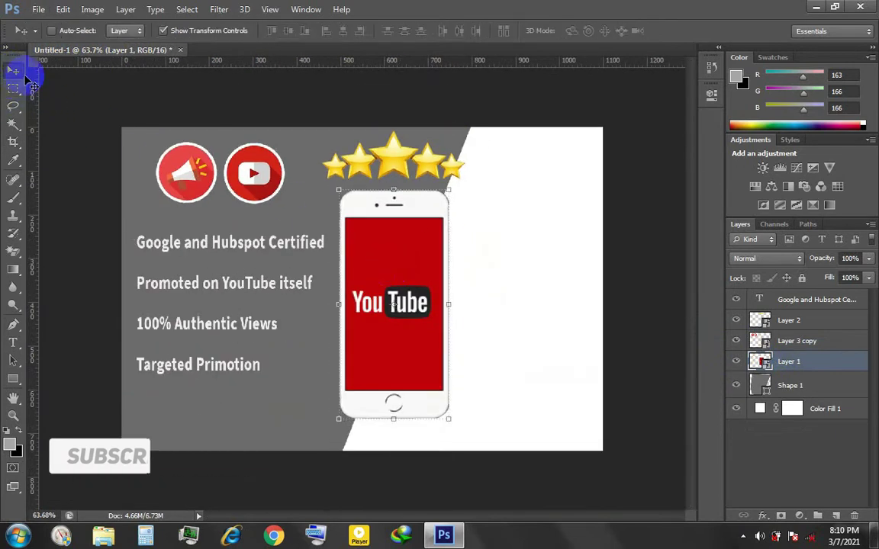
left_click_drag(387, 257, 408, 255)
- Shrink the grey diagonal Shape 1, shift it 38 px right, and nudge the phone left
left_click(780, 384)
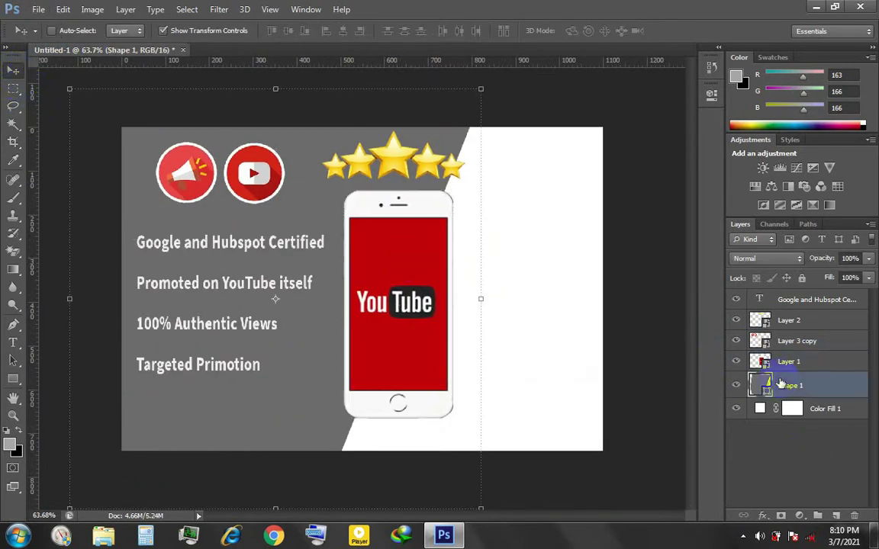
mouse_move(481, 90)
left_mouse_down()
mouse_move(466, 76)
mouse_move(457, 117)
left_mouse_up()
left_click(695, 70)
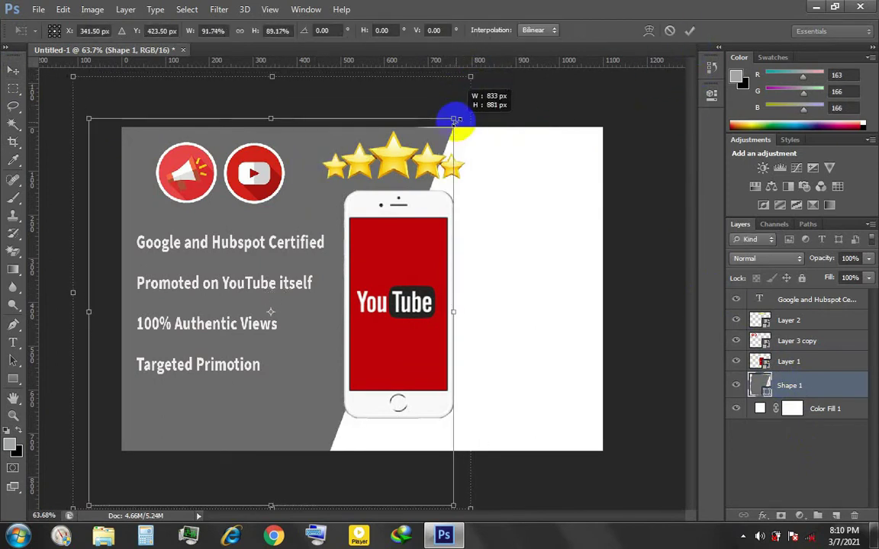
left_click(683, 31)
mouse_move(309, 300)
left_mouse_down()
mouse_move(360, 293)
mouse_move(334, 298)
left_mouse_up()
left_click(101, 312)
left_click(690, 29)
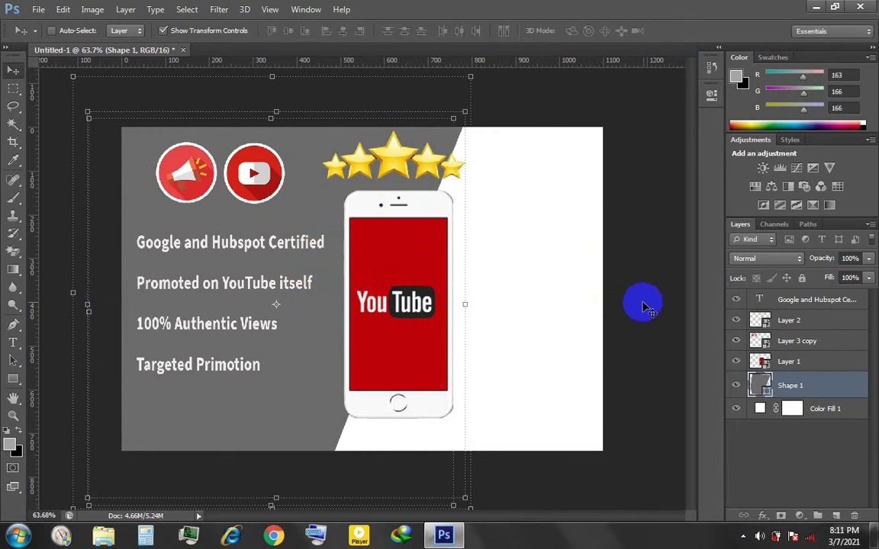
left_click(786, 361)
- Open yt_1200.png and erase the white background around the YouTube logo
left_click(39, 10)
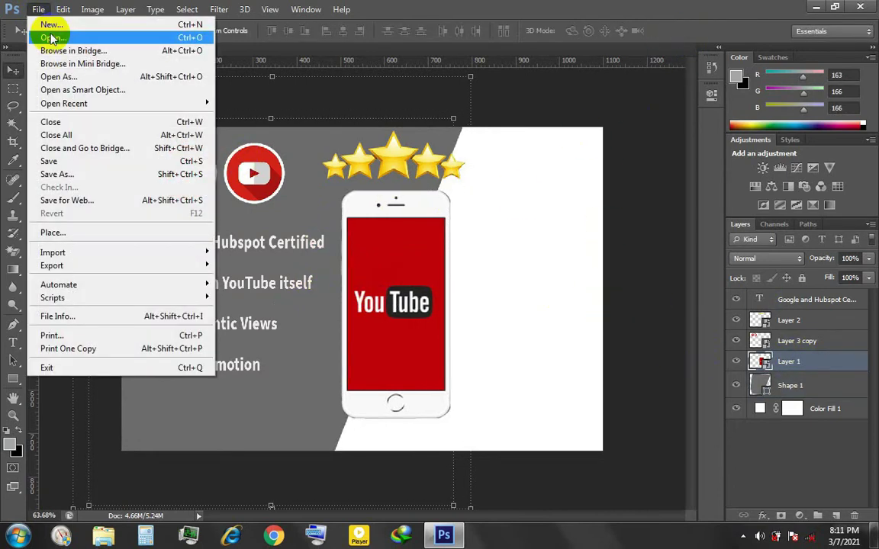
left_click(52, 35)
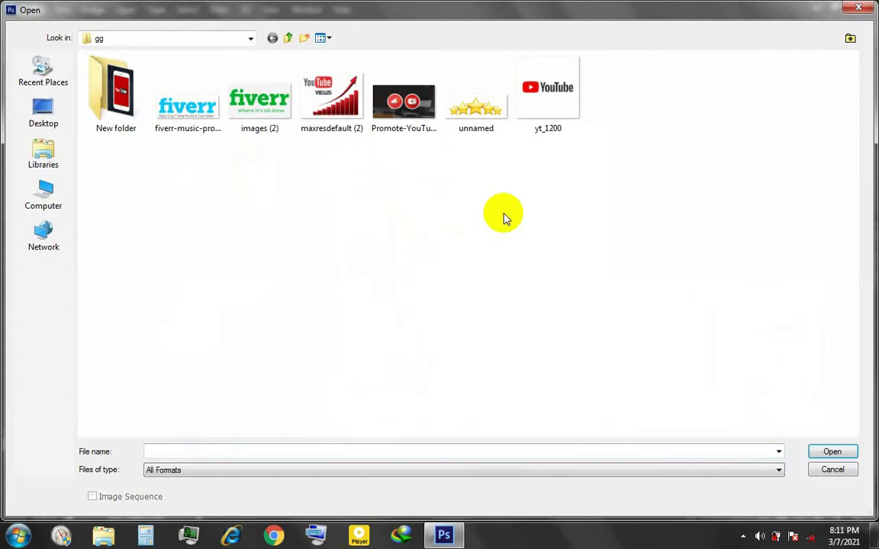
double_click(527, 111)
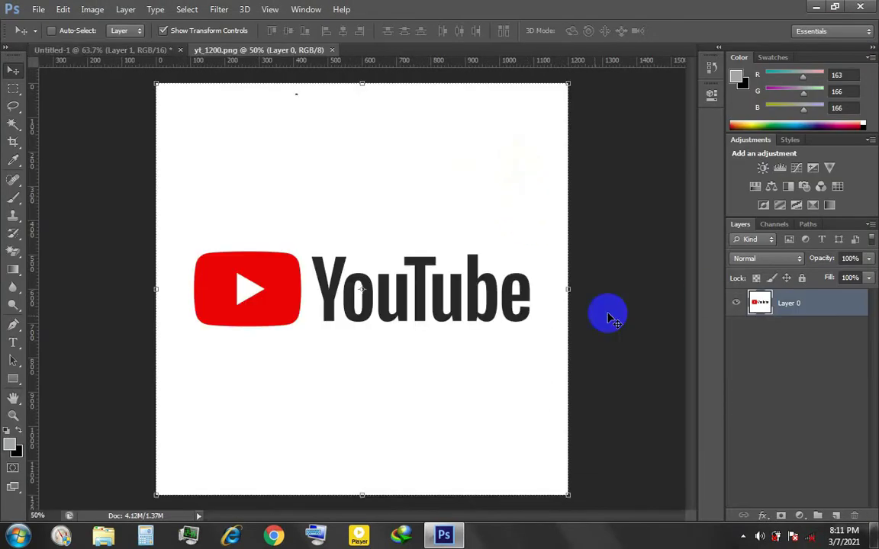
left_click(13, 251)
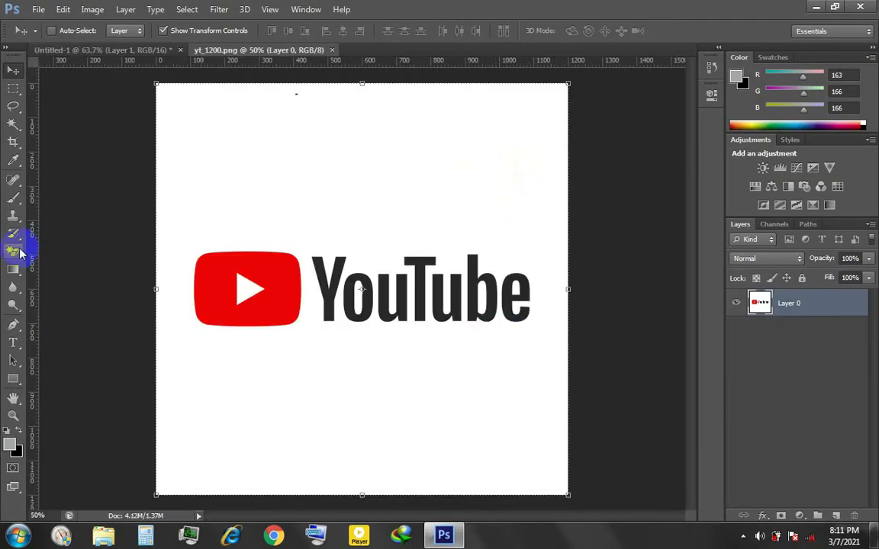
left_click(475, 320)
scroll(452, 257, "up", 5)
key("ctrl+0")
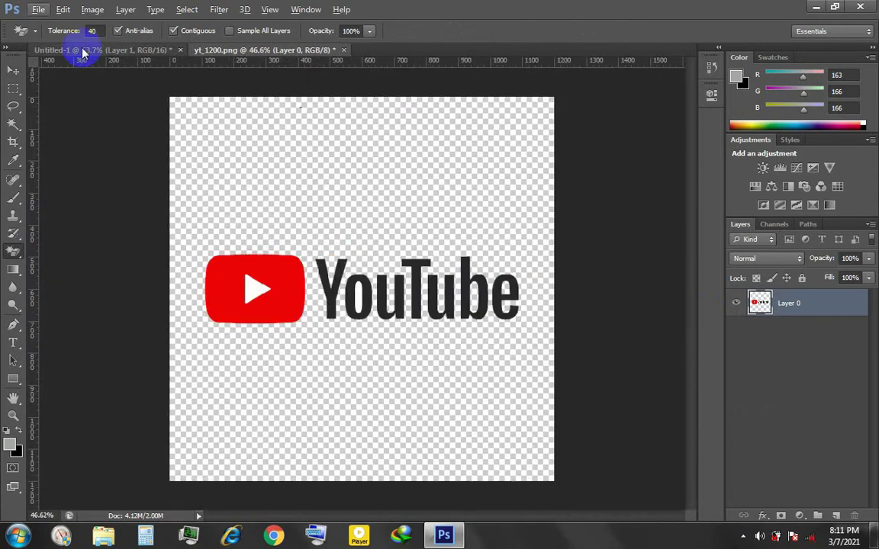
- Move the logo into the banner, close its source unsaved, and shrink it to about a third
left_click_drag(263, 49, 391, 117)
key("v")
left_click_drag(457, 298, 284, 259)
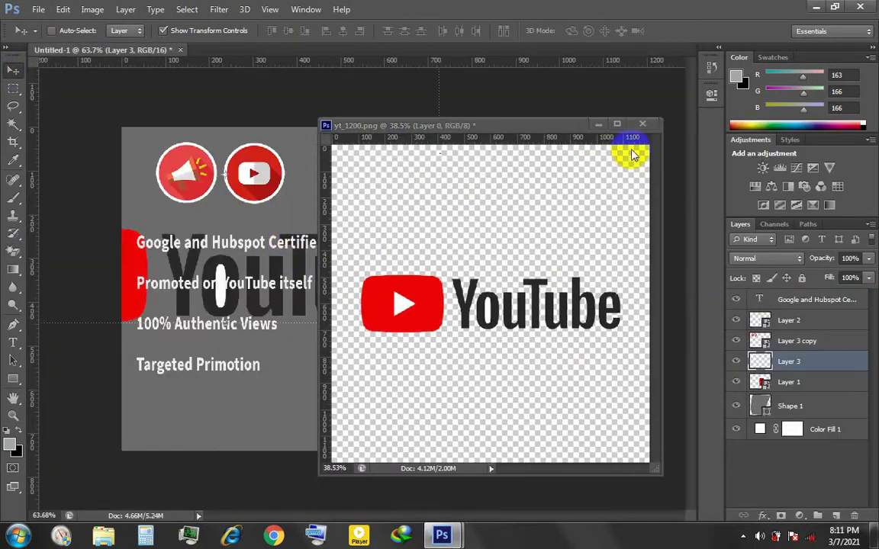
left_click(644, 124)
left_click(441, 200)
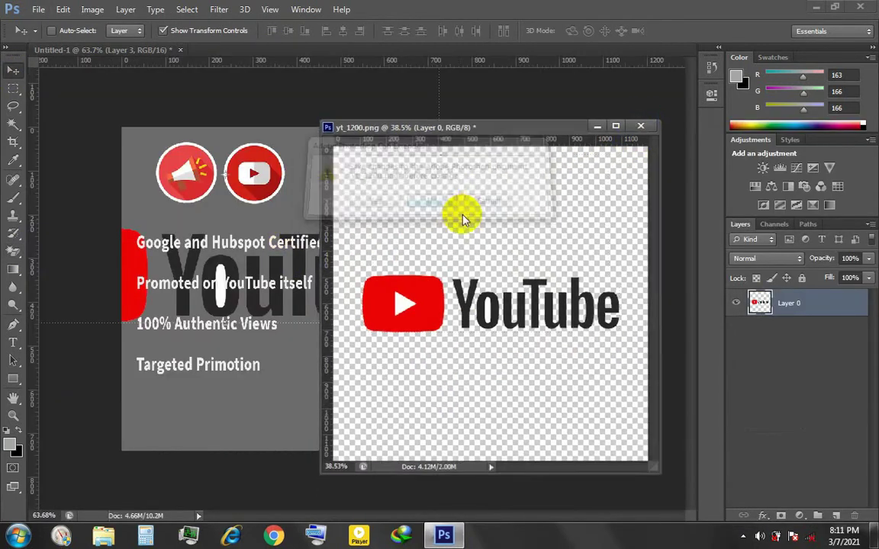
scroll(387, 272, "down", 3)
key("ctrl+t")
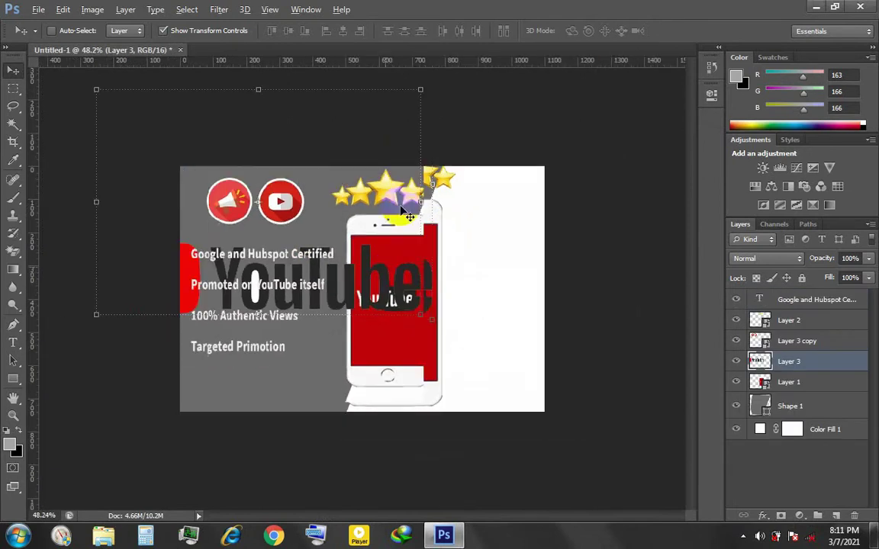
left_click_drag(422, 93, 200, 246)
- Move the YouTube logo below the Targeted Promotion line and commit its position
mouse_move(156, 307)
left_mouse_down()
mouse_move(297, 362)
mouse_move(297, 374)
left_mouse_up()
key("Return")
double_click(763, 361)
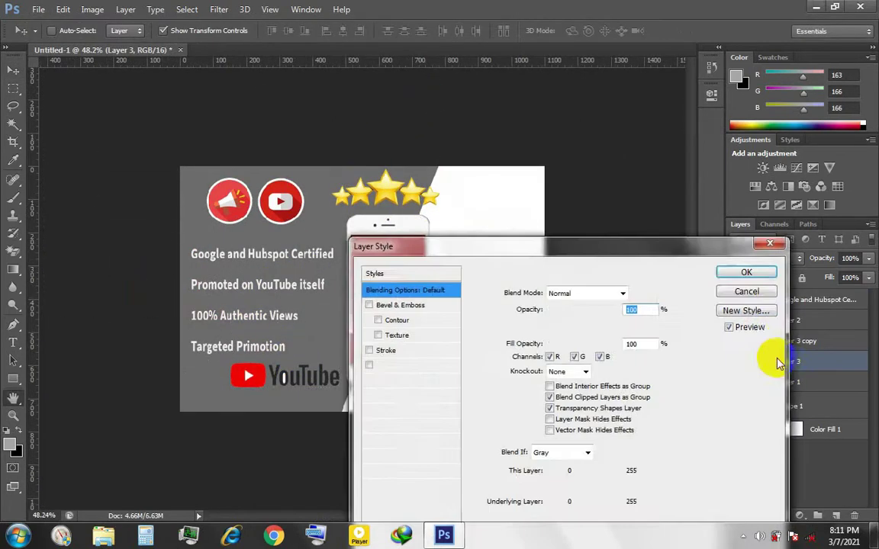
key("Escape")
right_click(771, 362)
key("Escape")
- In the logo's smart object contents, Magic Eraser the leftover white inside the 'o'
double_click(763, 362)
left_click(471, 241)
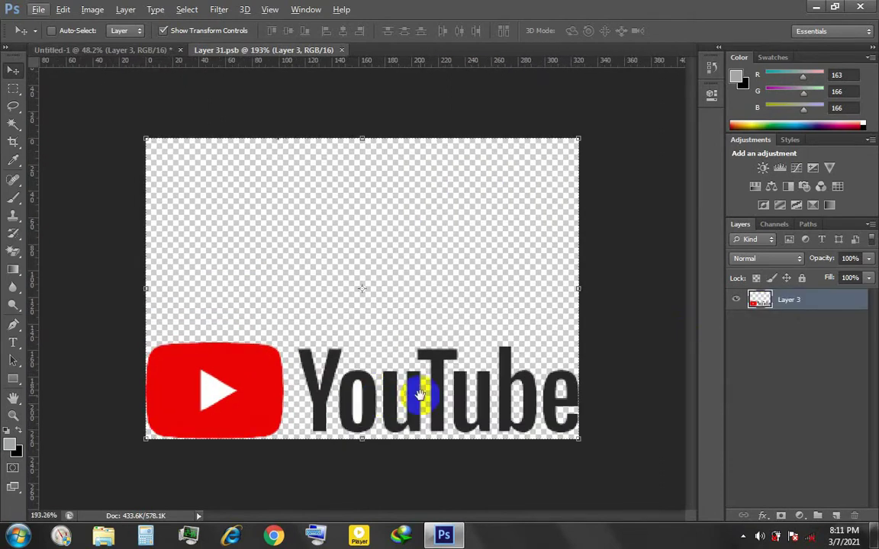
scroll(392, 402, "up", 3)
scroll(229, 321, "up", 3)
key("e")
left_click(363, 353)
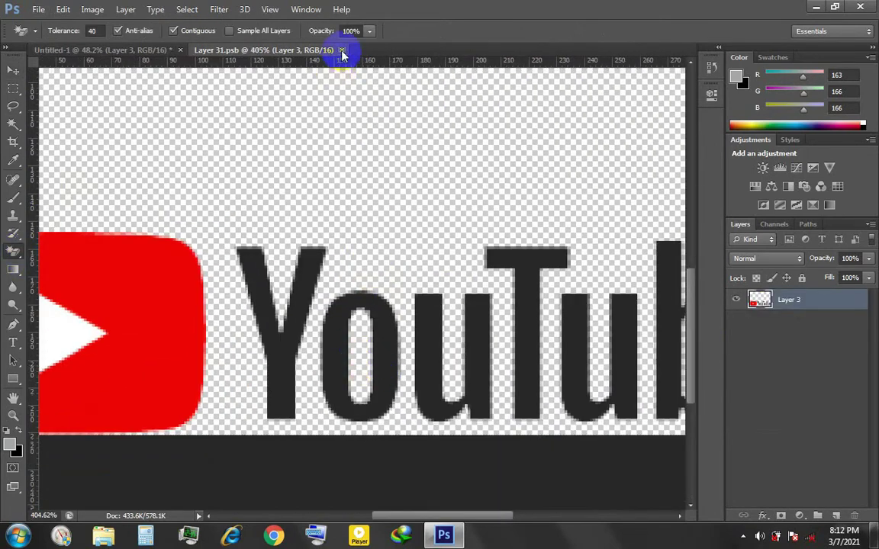
left_click(342, 50)
- Move the logo to the banner's upper right and shrink it to about 85 percent
key("v")
left_click_drag(297, 374, 491, 216)
key("ctrl+plus")
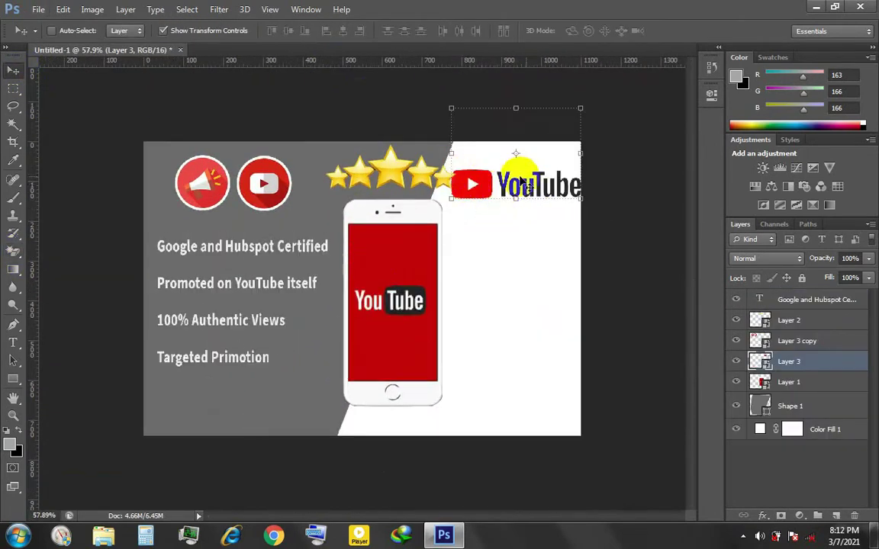
scroll(516, 153, "up", 1)
left_click_drag(598, 89, 596, 99)
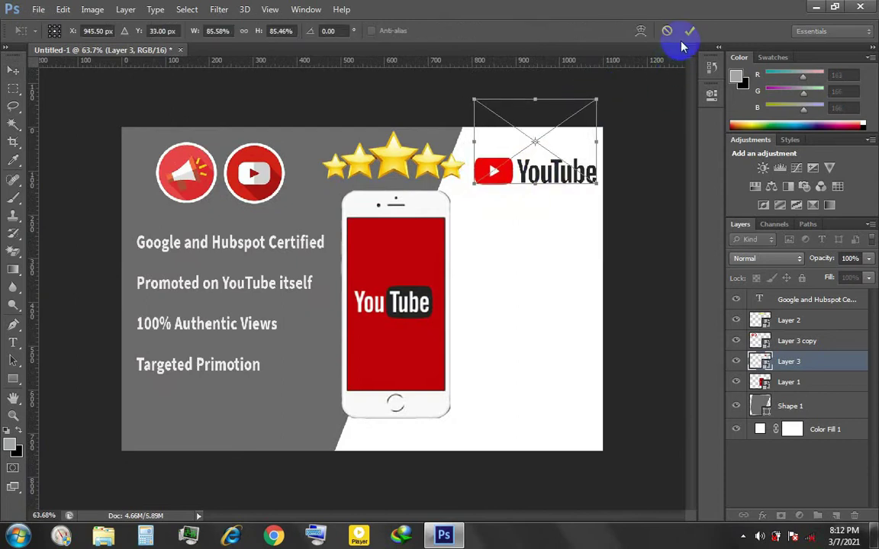
left_click(690, 32)
- Nudge the phone layer about 10 px to the left
left_click(792, 381)
left_click(790, 361)
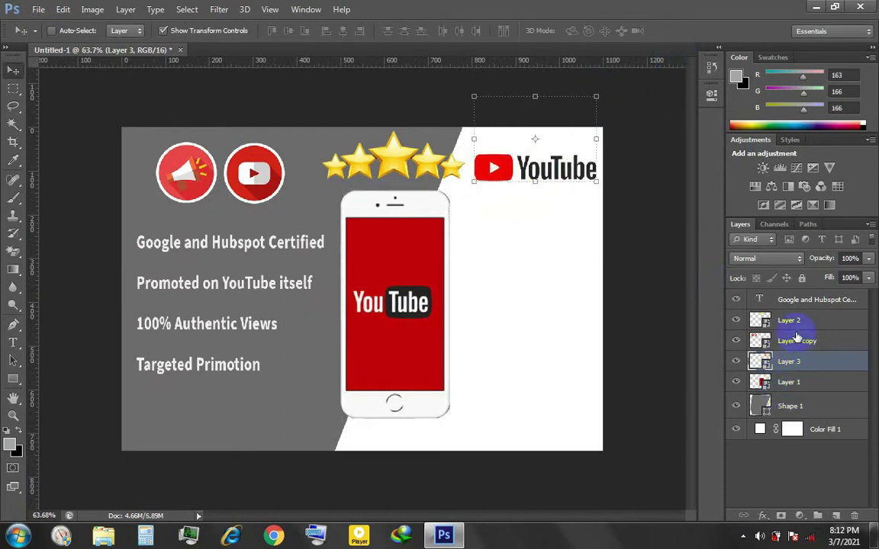
left_click(794, 322)
left_click(790, 381)
key("Left")
key("Left")
key("Left")
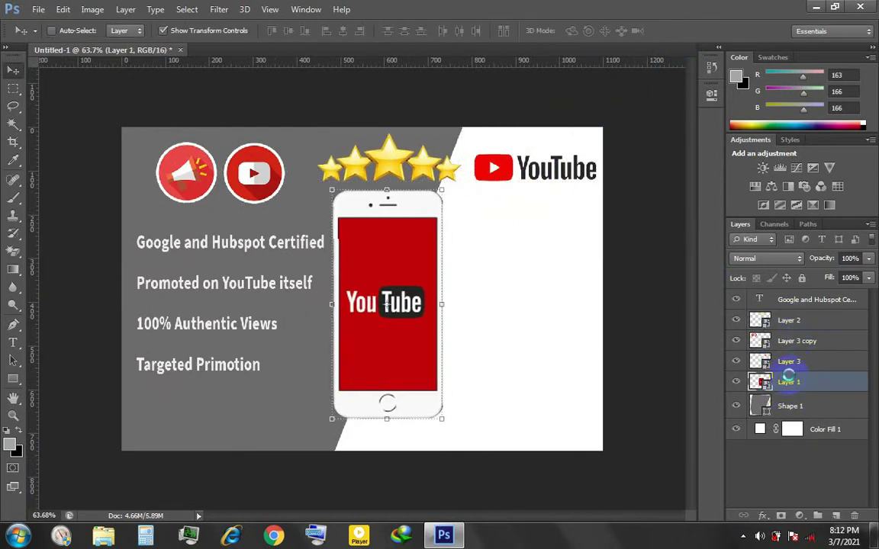
- Open the maxresdefault (2).jpg bar-chart image
left_click(36, 11)
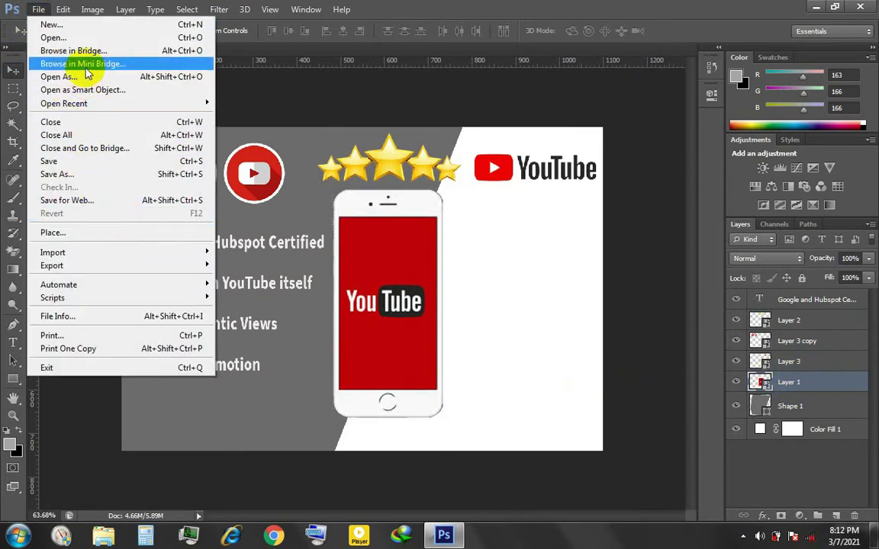
left_click(53, 37)
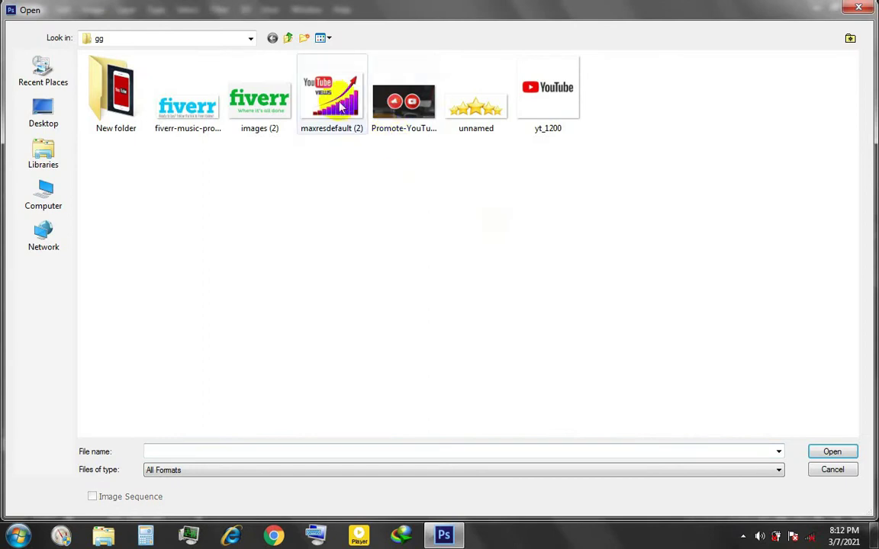
double_click(342, 108)
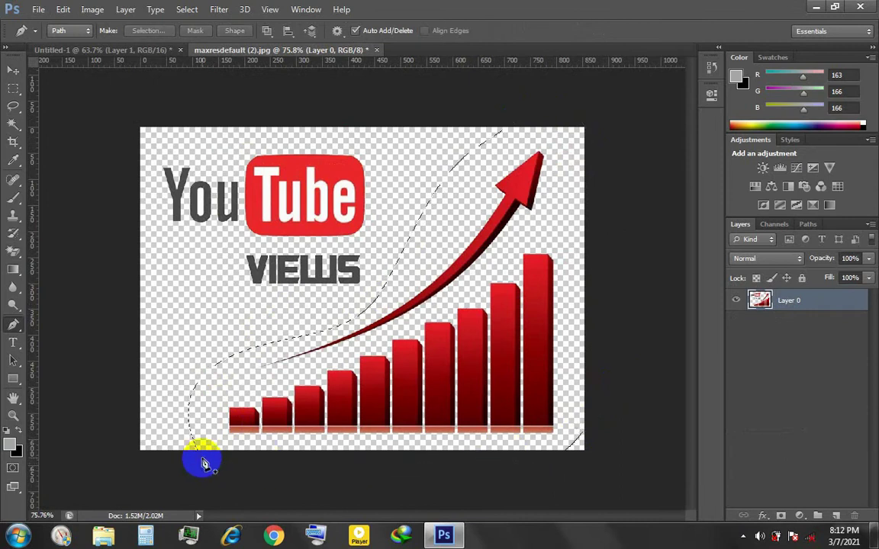
- Delete the YouTube logo and VIEWS text, then float the chart document in its own window
key("Delete")
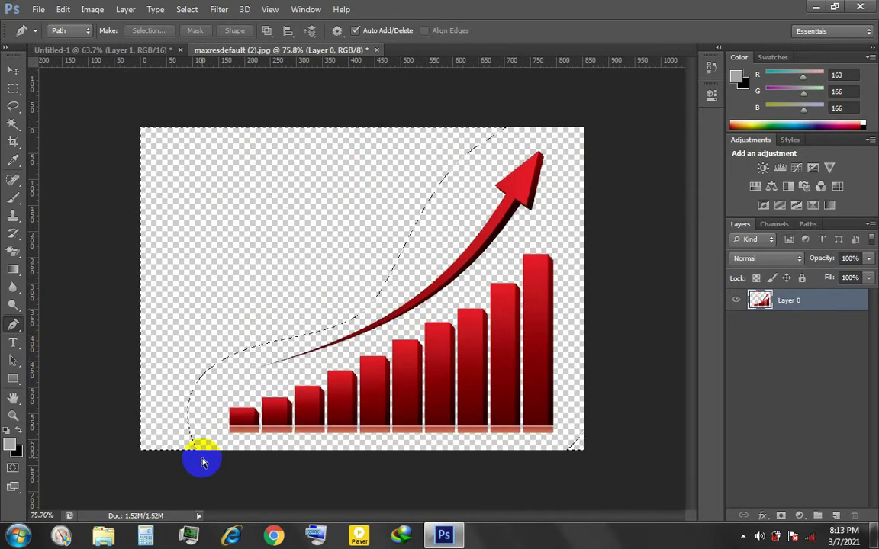
left_click_drag(282, 49, 474, 101)
left_click(18, 72)
- Drag the bar chart into the banner and close the source image without saving
left_click_drag(541, 268, 216, 249)
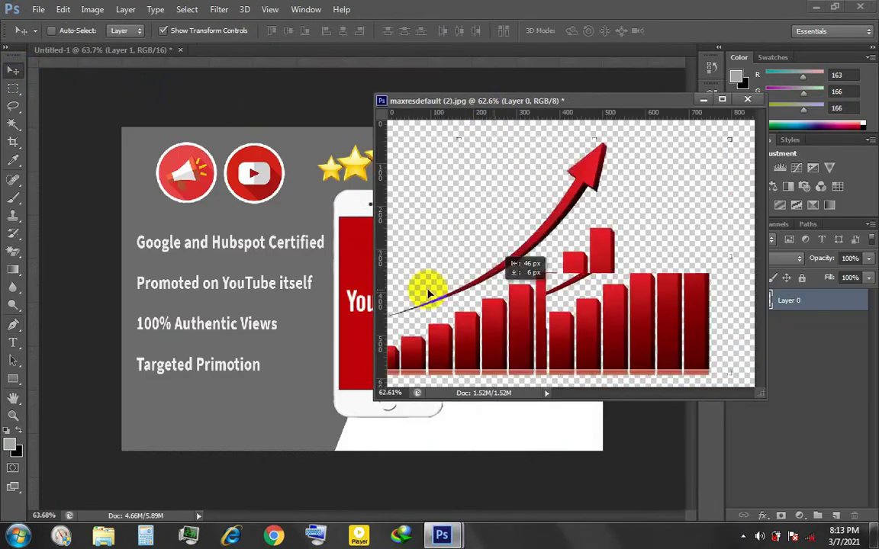
left_click(412, 204)
left_click(747, 100)
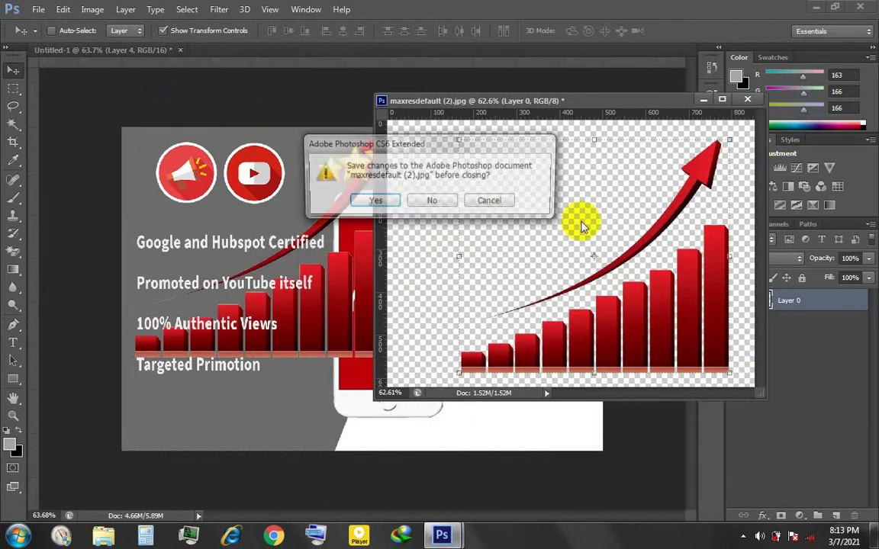
left_click(427, 201)
- Convert the chart layer to a smart object, then scale it into the banner's lower right
right_click(773, 382)
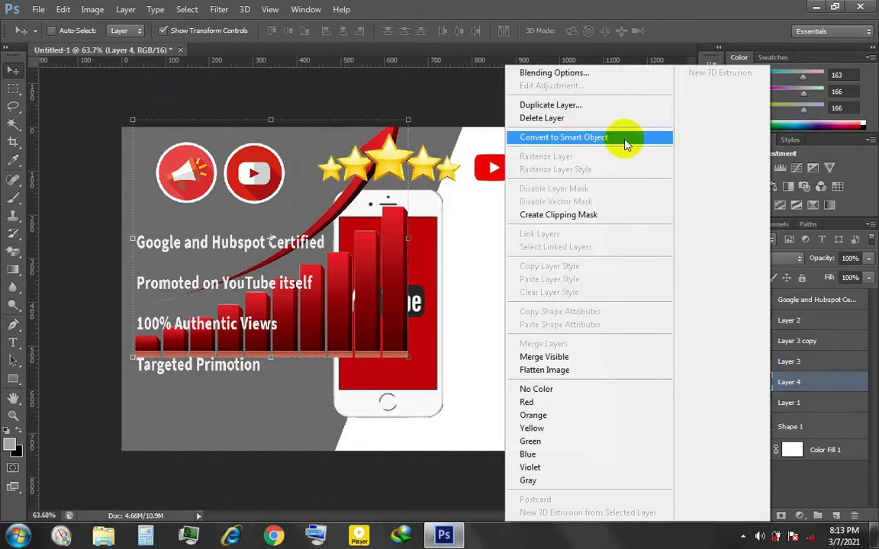
left_click(624, 137)
left_click_drag(301, 304, 489, 395)
key("ctrl+t")
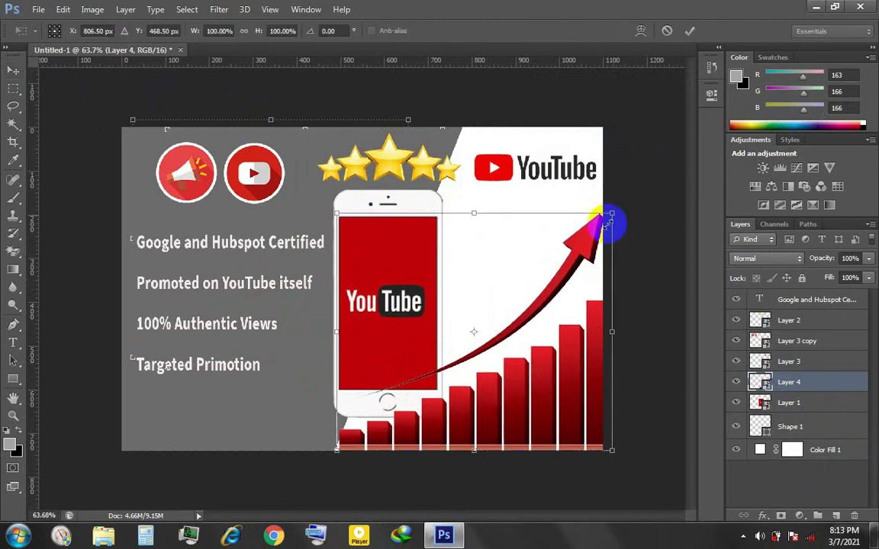
left_click_drag(608, 169, 575, 289)
left_click_drag(609, 220, 589, 245)
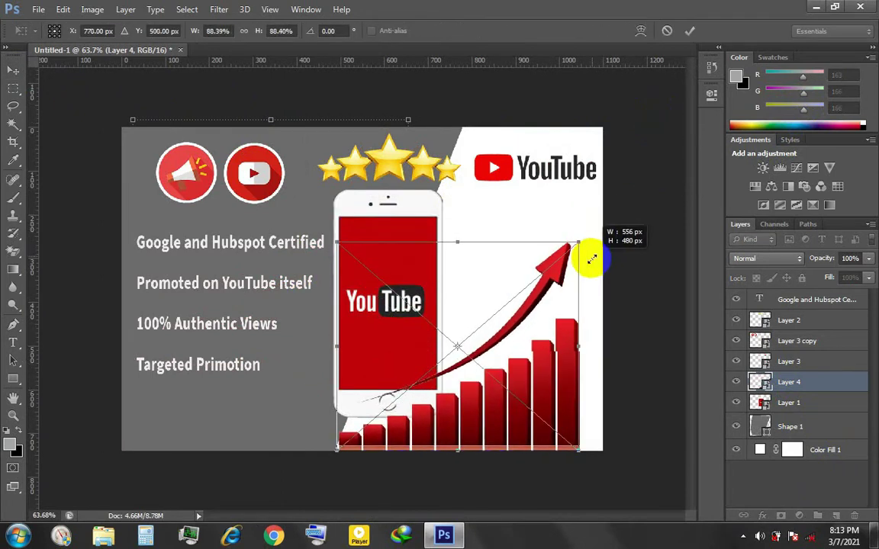
key("Return")
left_click_drag(522, 364, 544, 372)
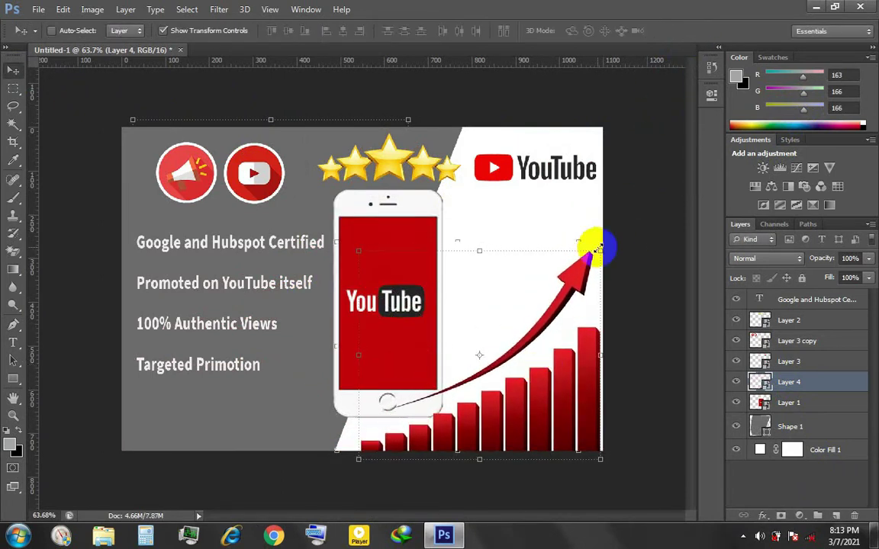
left_click_drag(602, 248, 580, 261)
key("Return")
left_click(506, 388)
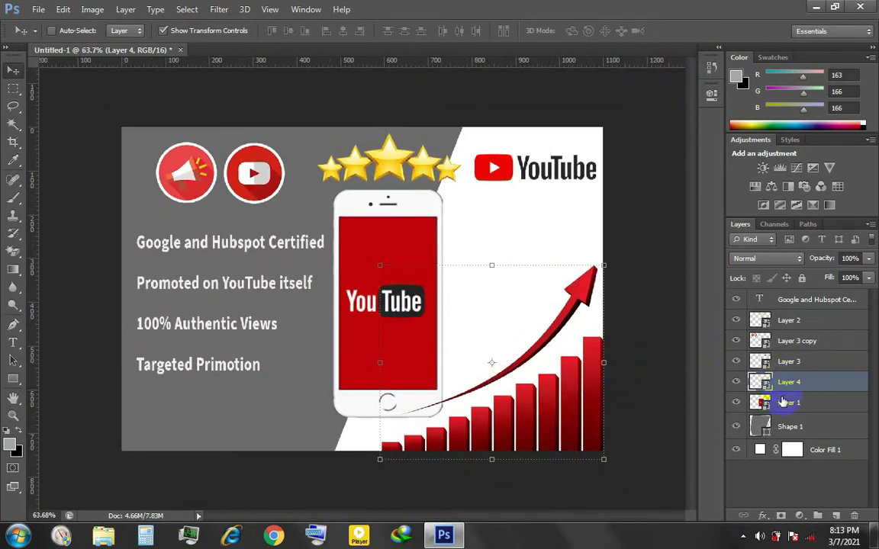
- Nudge the phone up and several pixels left, and the red icons about 6 px left
left_click(782, 403)
key("Up")
key("Up")
key("Up")
key("Left")
key("Left")
key("Left")
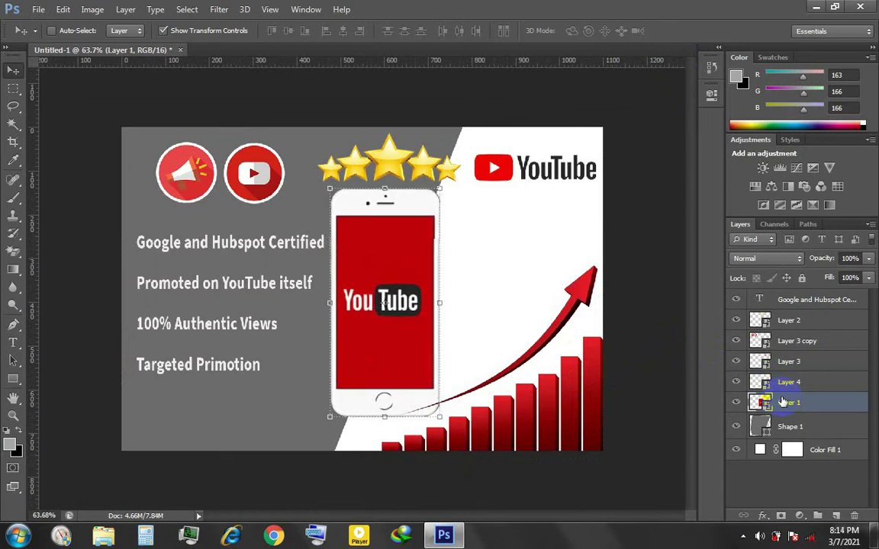
key("Left")
key("Left")
key("Left")
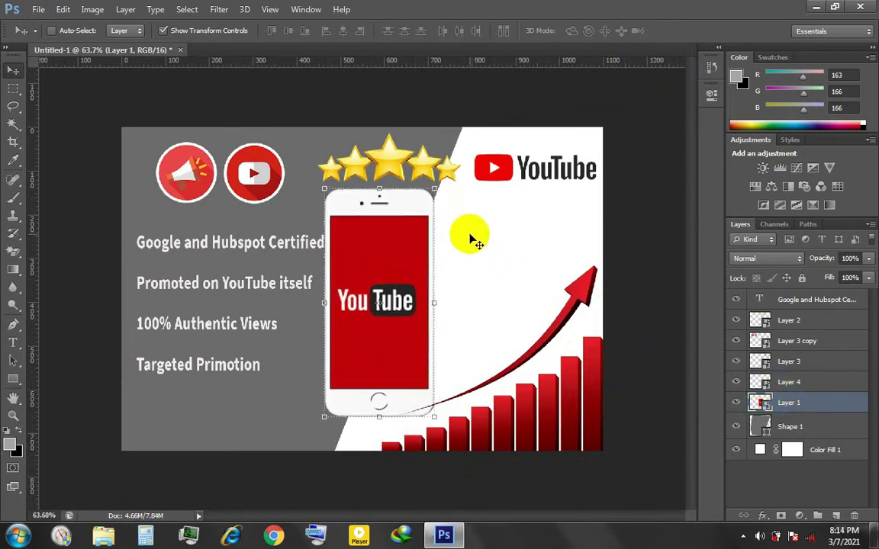
key("Left")
key("Left")
key("Left")
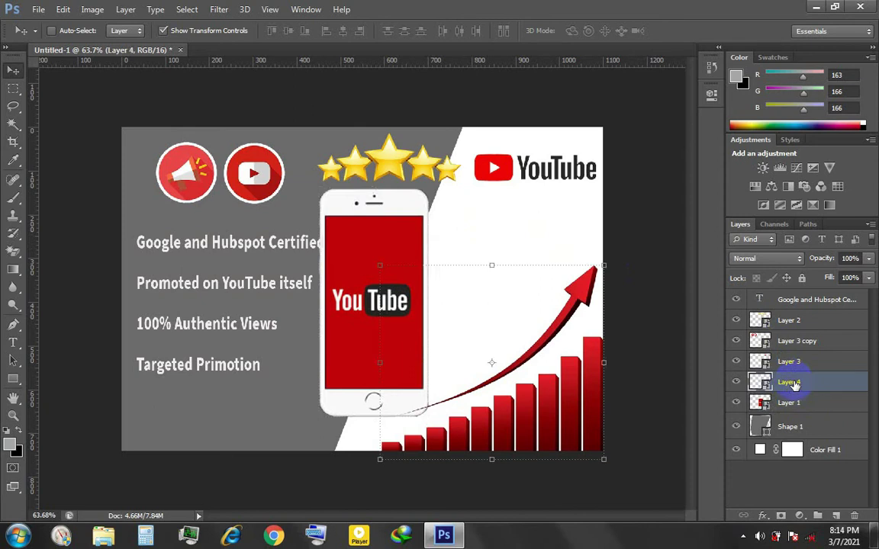
left_click(801, 363)
left_click(794, 341)
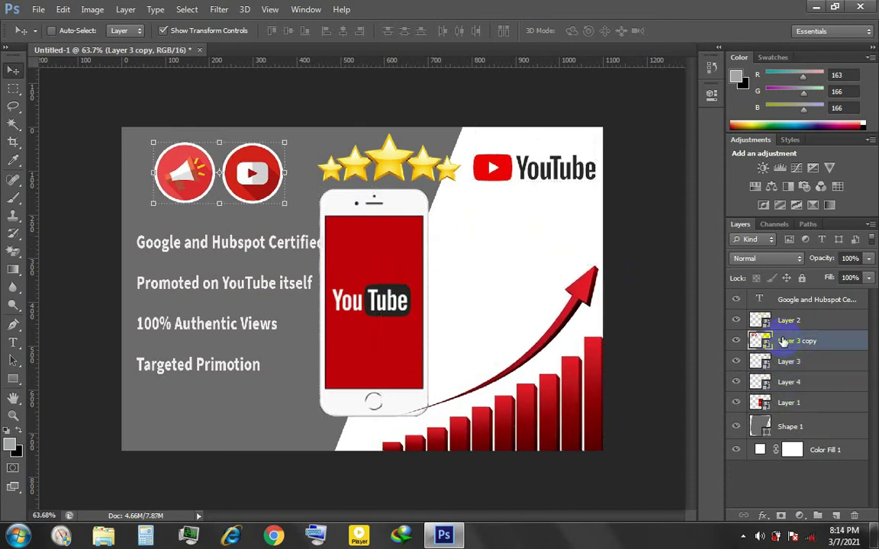
key("Left")
key("Left")
key("Left")
left_click(788, 320)
left_click(789, 402)
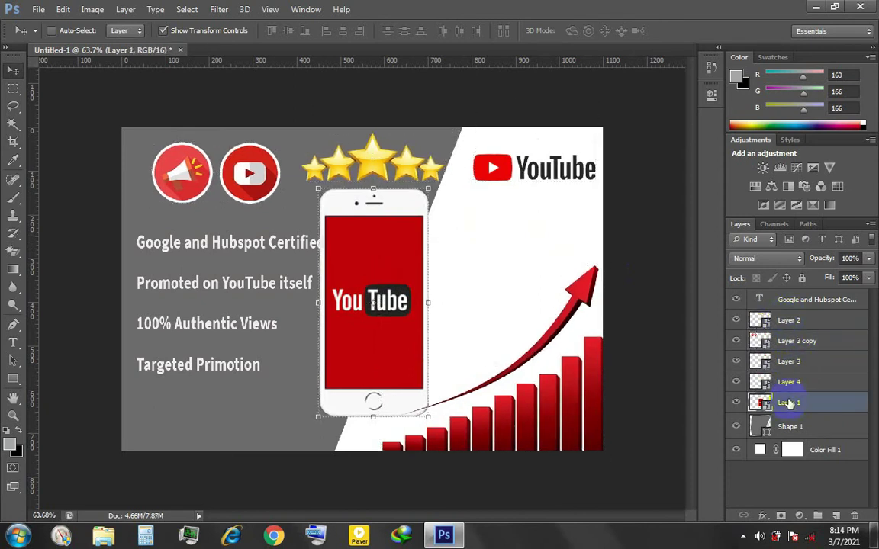
key("Left")
key("Left")
key("Left")
left_click(794, 344)
- Select all the feature-list text and set its font size to 11 pt
scroll(199, 299, "up", 1)
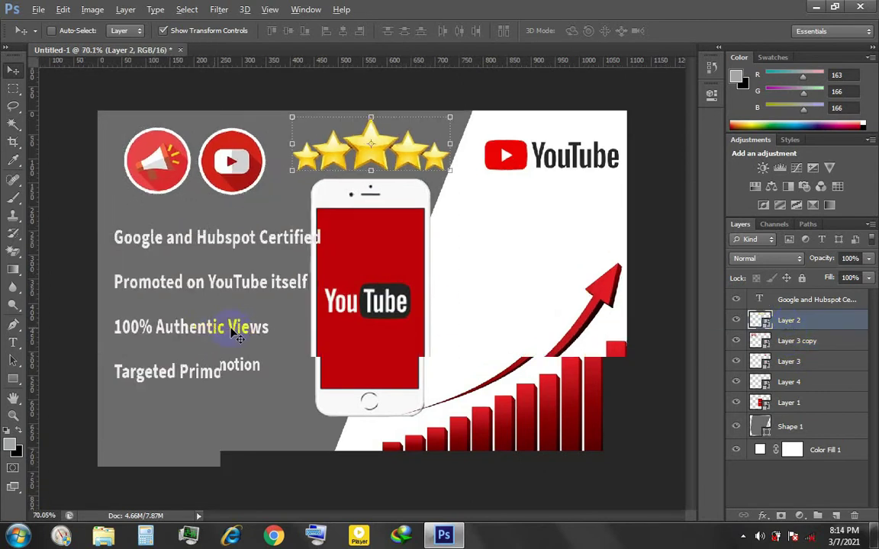
left_click(817, 300)
key("t")
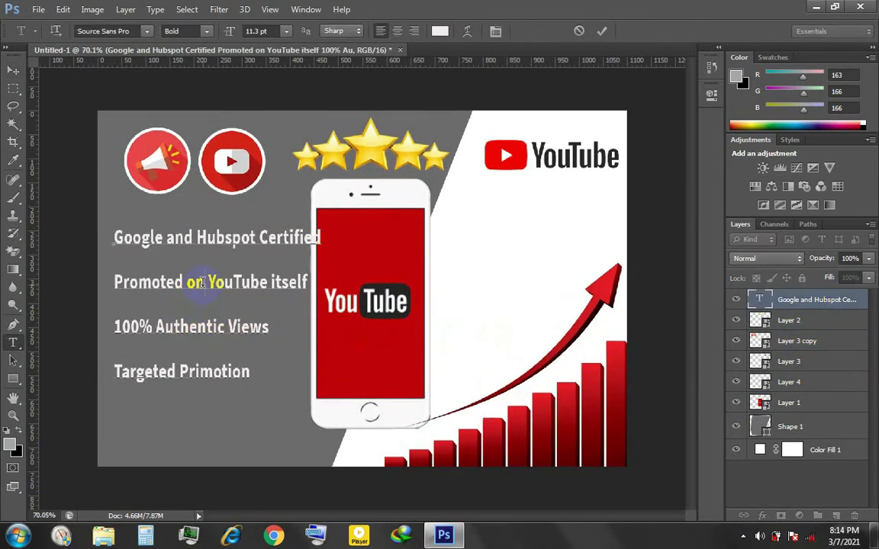
key("ctrl+a")
left_click(496, 31)
key("Down")
key("Down")
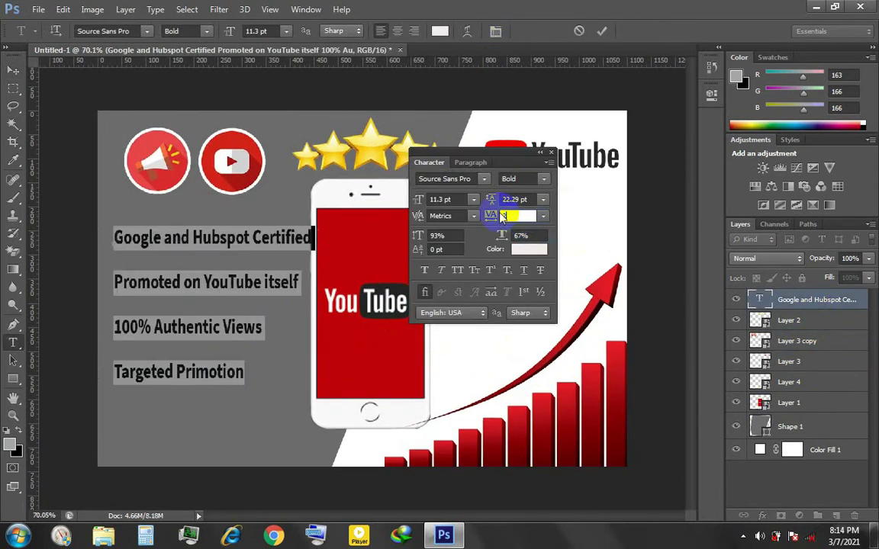
key("Down")
key("Down")
key("Down")
key("Down")
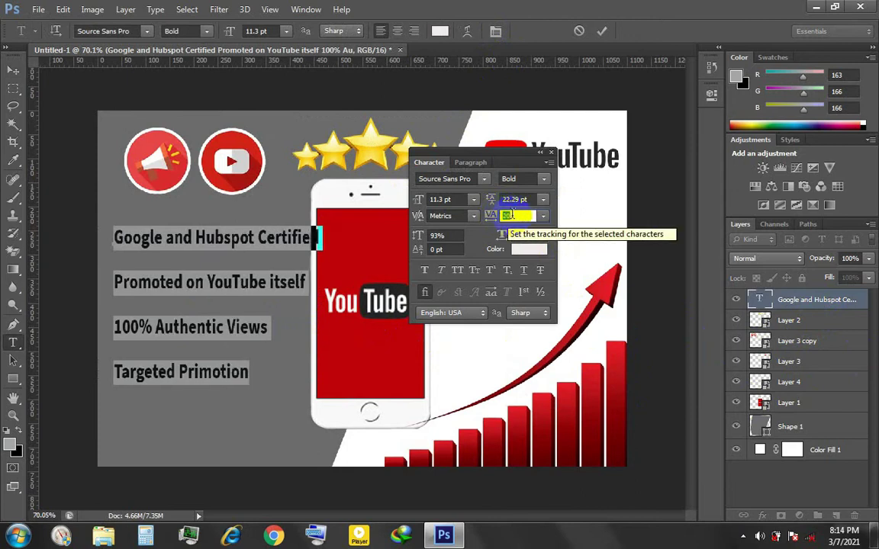
type("11")
key("Return")
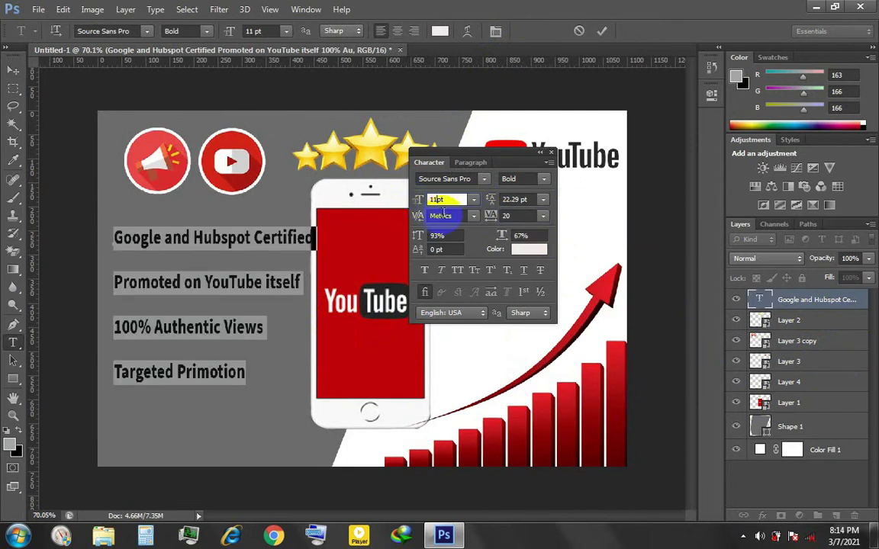
- Set 21.29 pt leading, 65% horizontal scale and tracking 20, then commit the text
key("Down")
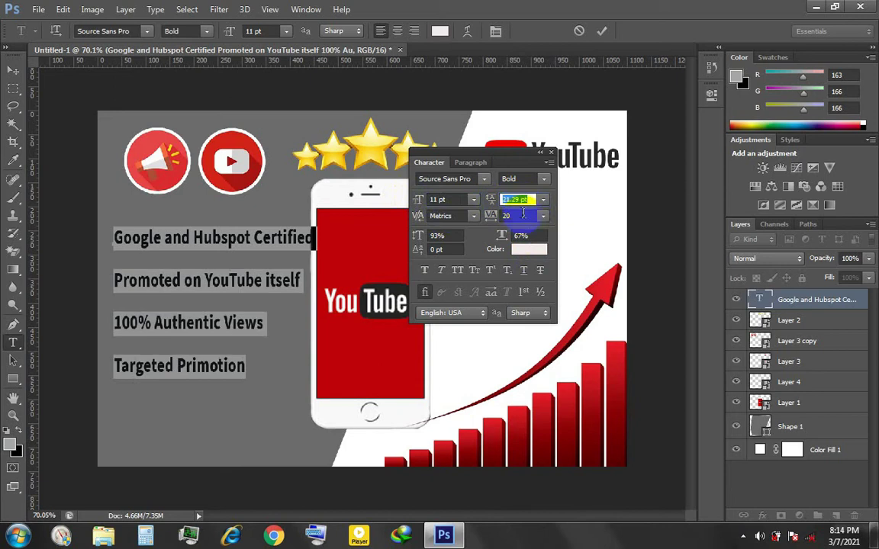
key("Down")
key("Down")
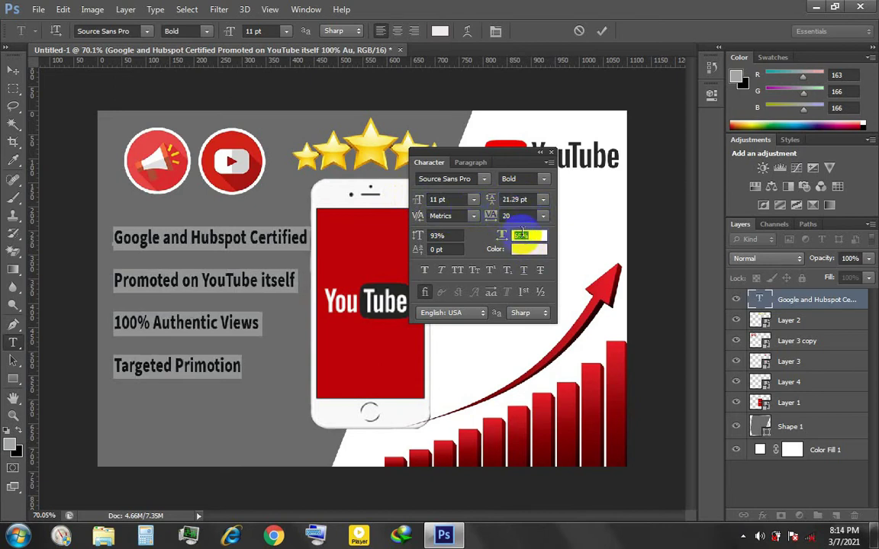
key("Down")
key("Down")
key("Up")
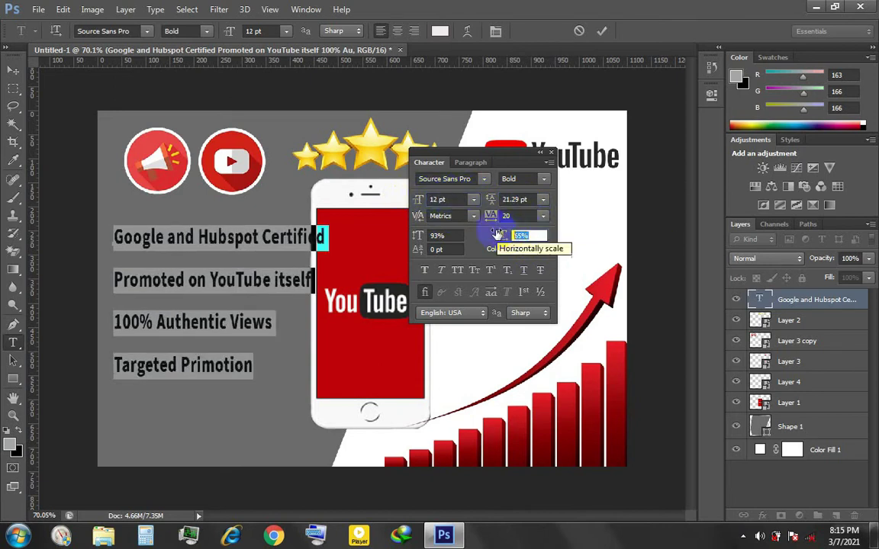
left_click(439, 199)
key("Down")
left_click(519, 217)
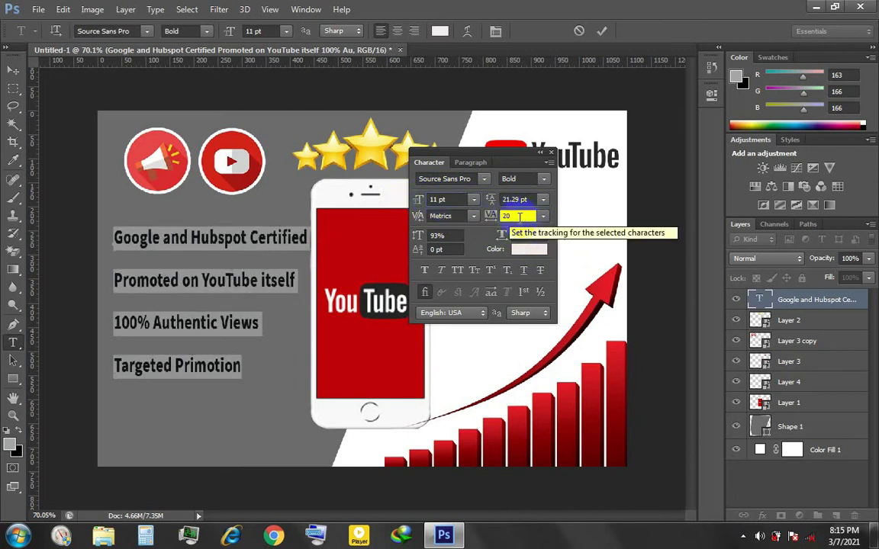
key("Return")
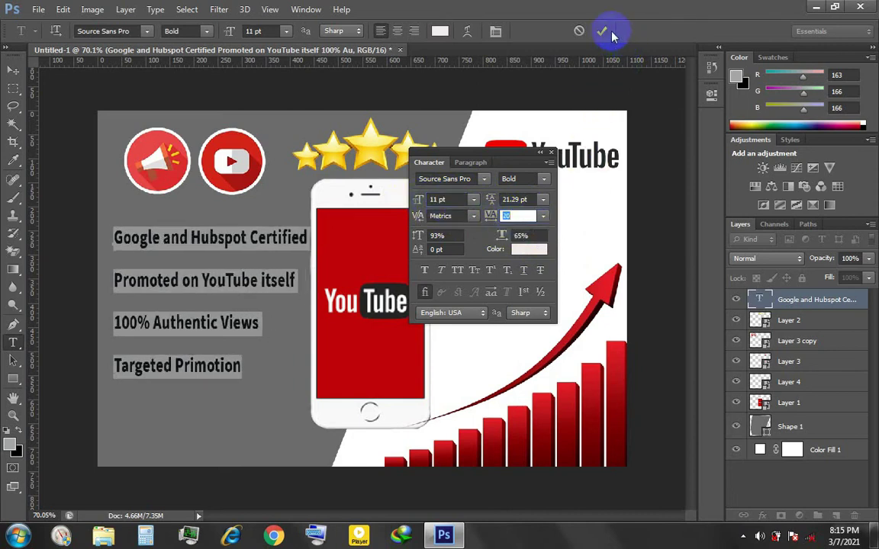
left_click(610, 33)
left_click(550, 152)
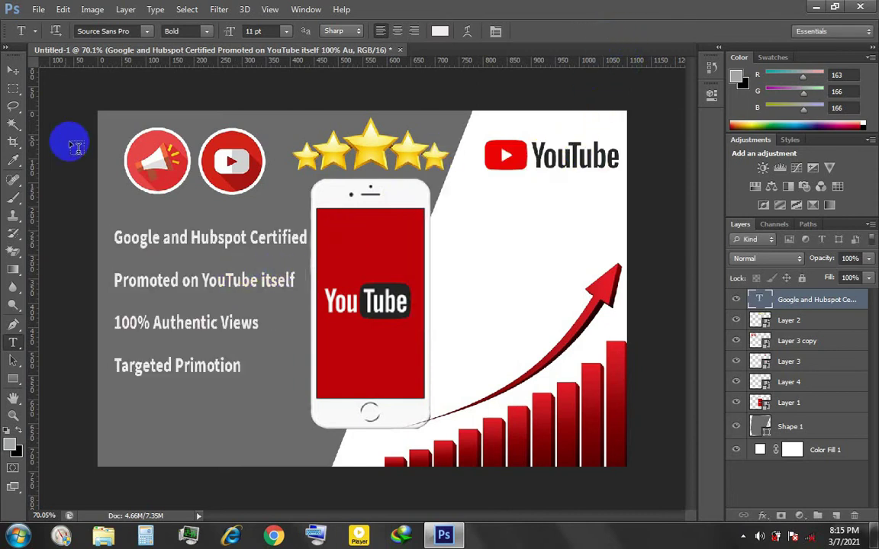
left_click(21, 73)
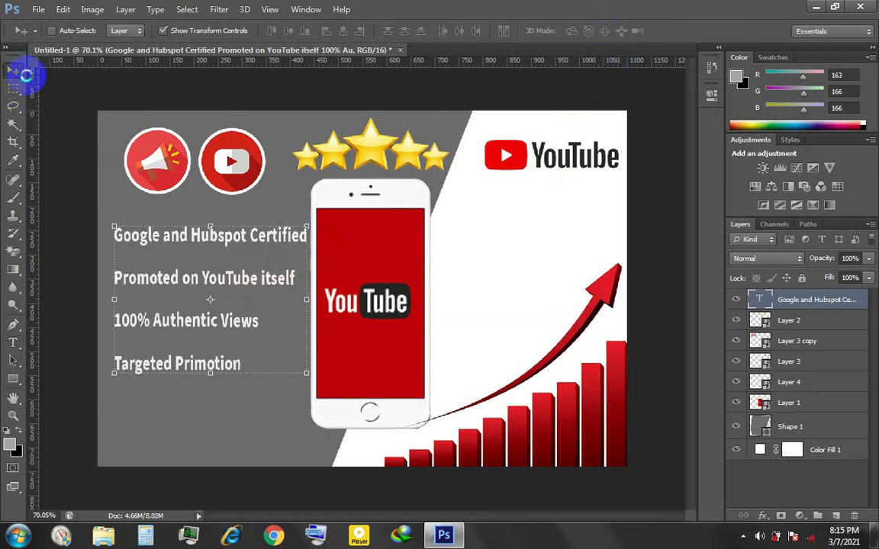
- Select the bar chart layer (Layer 4) and open its smart object contents
left_click(759, 402)
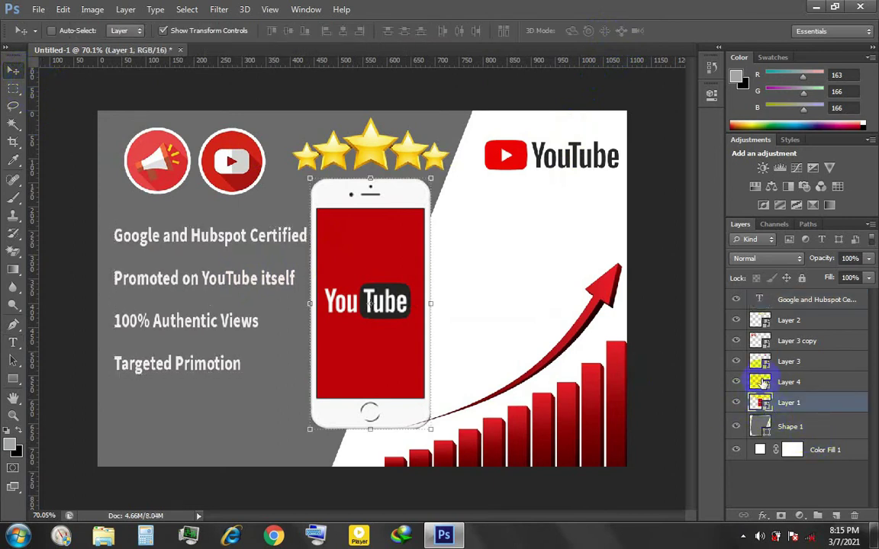
left_click(763, 383)
left_click(737, 341)
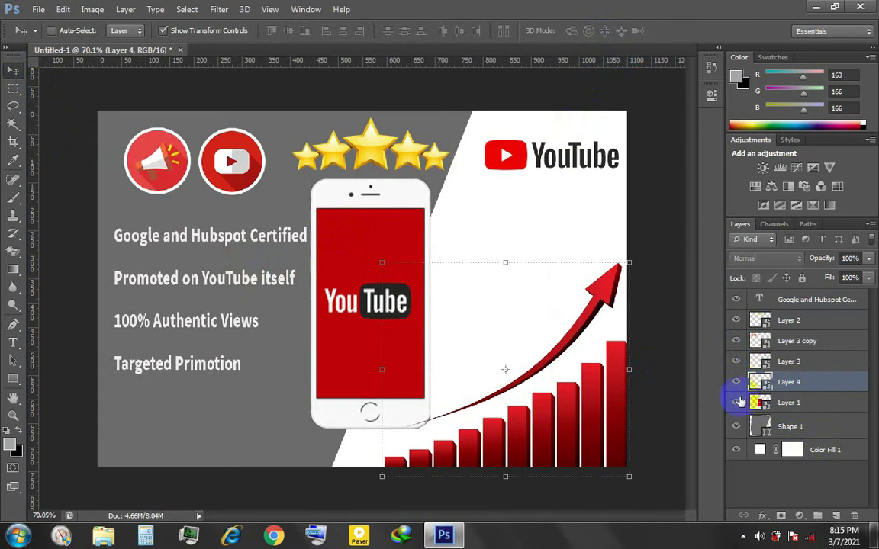
left_click(736, 428)
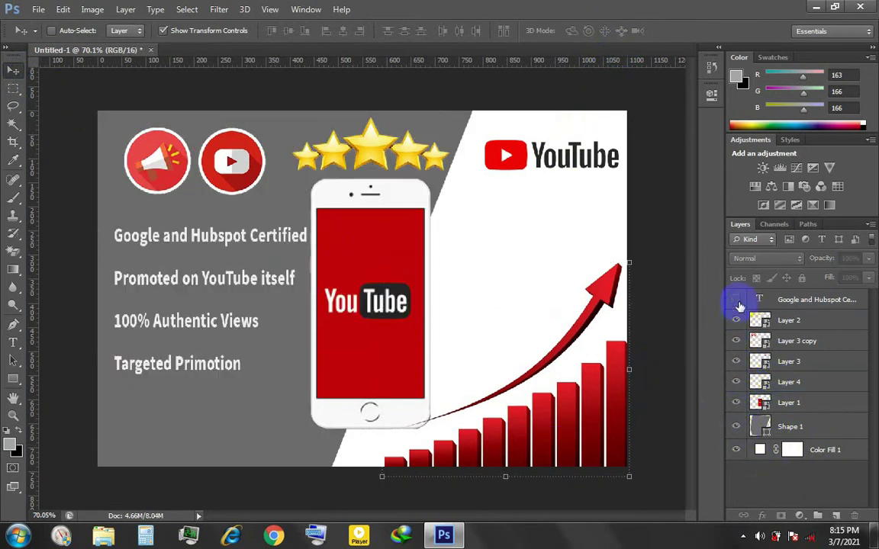
double_click(756, 383)
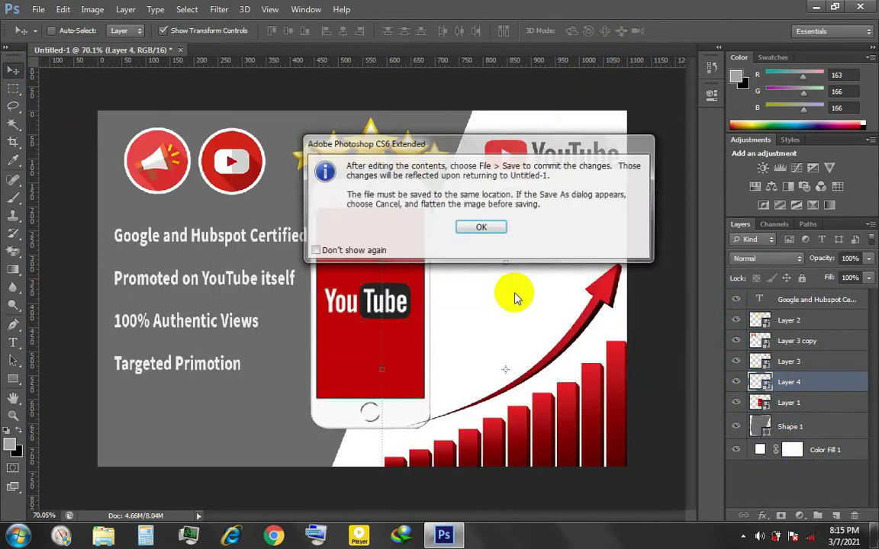
left_click(481, 229)
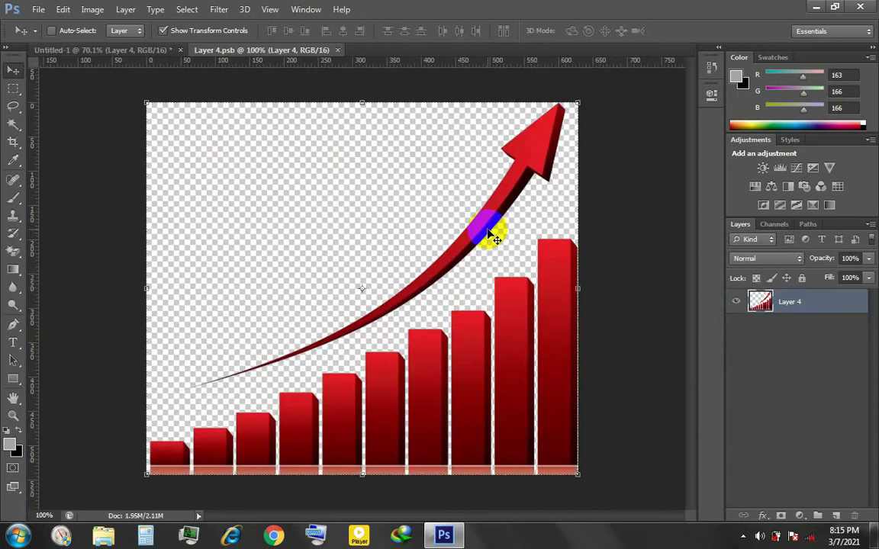
- Trace the red arrow with the Pen tool and copy it onto a new layer
key("p")
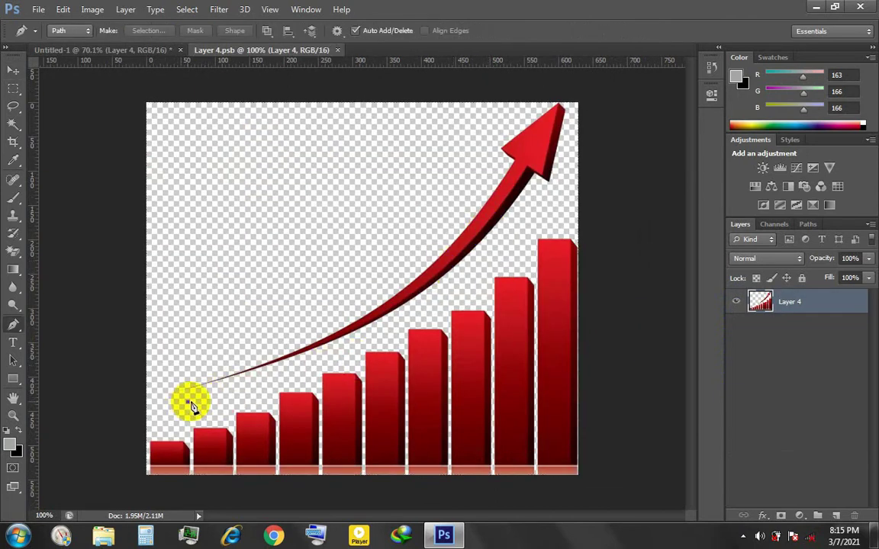
left_click(555, 176)
left_click_drag(535, 86, 235, 323)
left_click(187, 406)
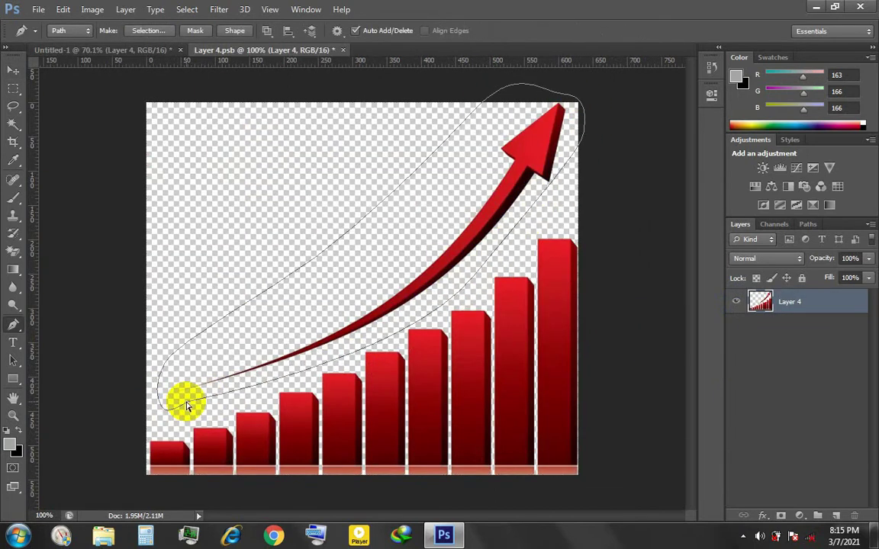
key("ctrl+Return")
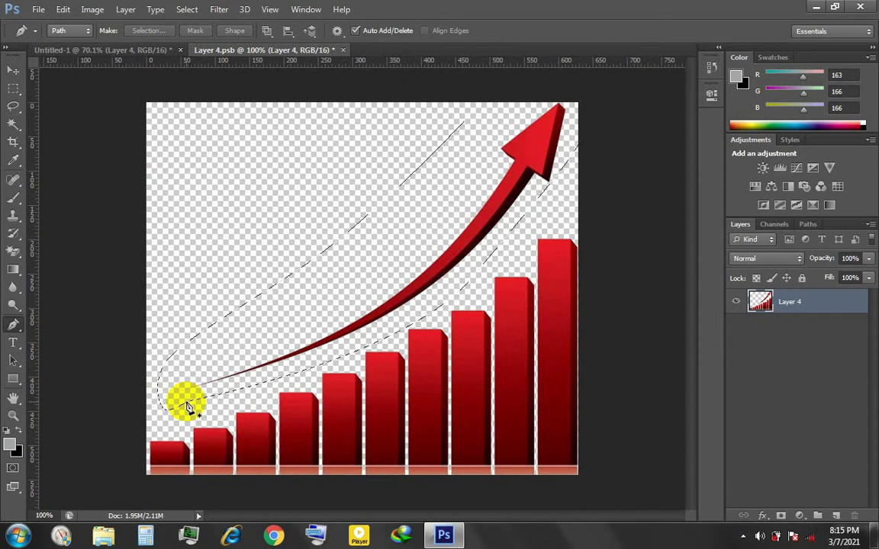
key("ctrl+j")
- On Layer 4, trace a second outline around the arrow, make it a selection, then deselect
left_click(772, 328)
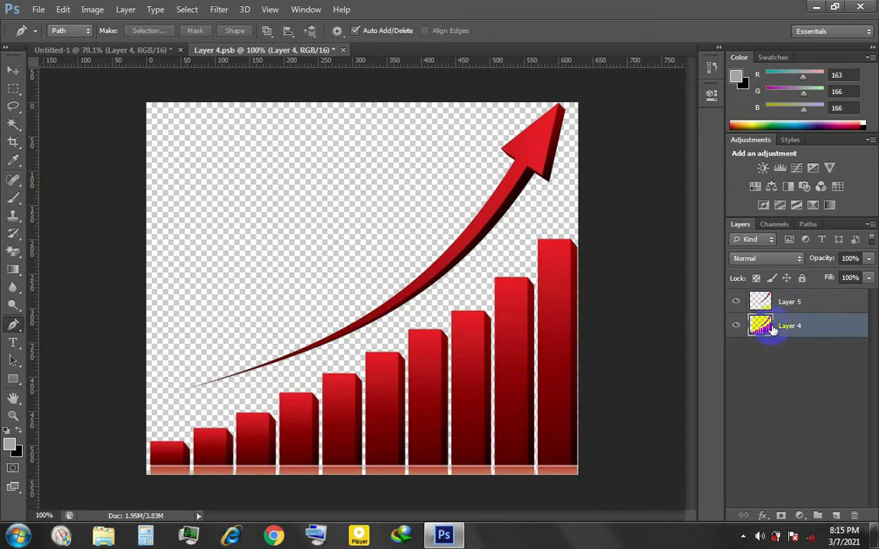
left_click(188, 406)
left_click_drag(592, 165, 606, 100)
left_click_drag(448, 133, 454, 131)
left_click_drag(187, 312, 133, 328)
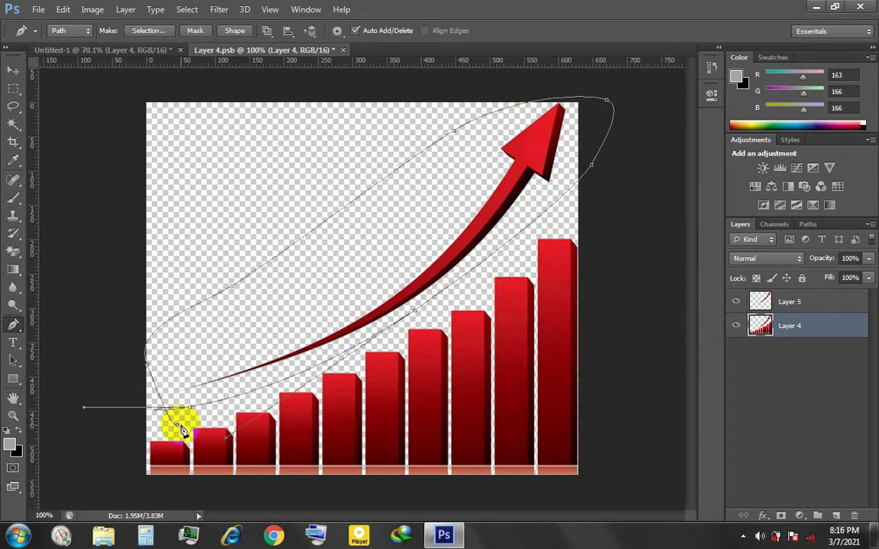
key("ctrl+Return")
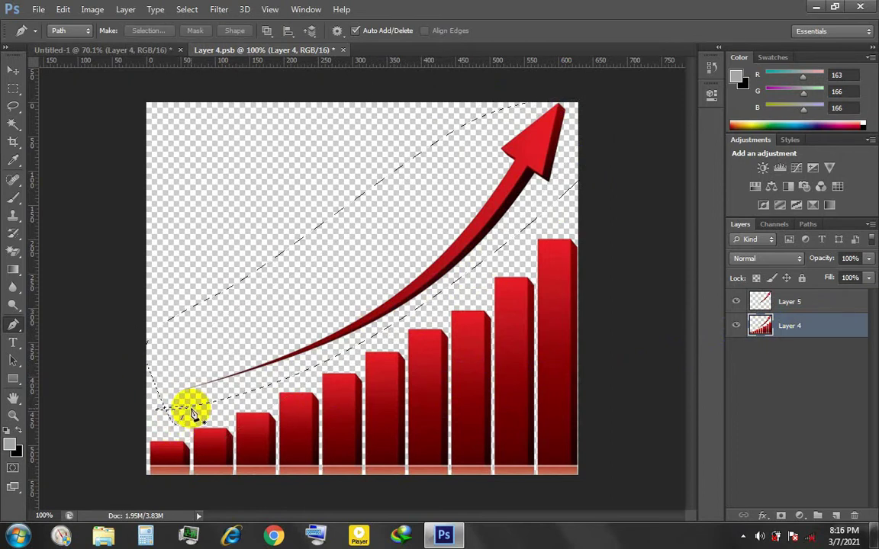
left_click(323, 417)
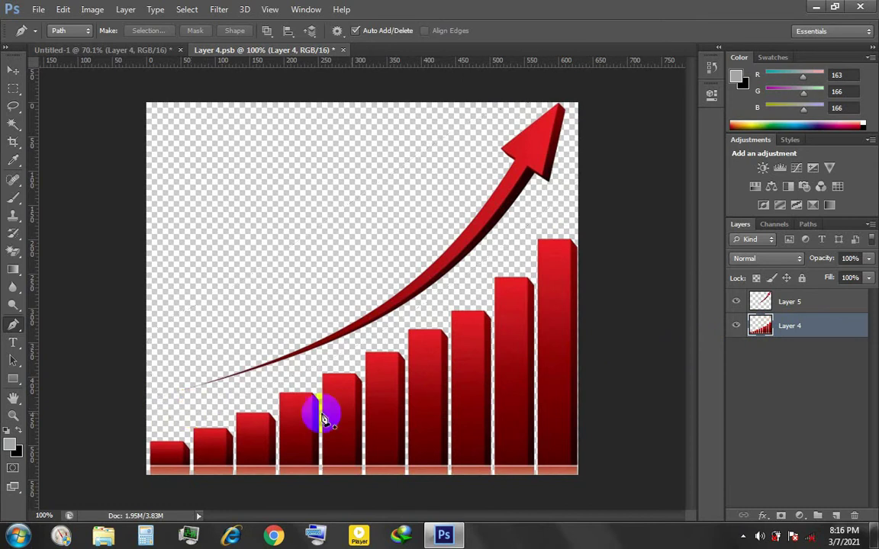
- Nudge the arrow layer (Layer 5) down two pixels and close the chart contents
left_click(792, 302)
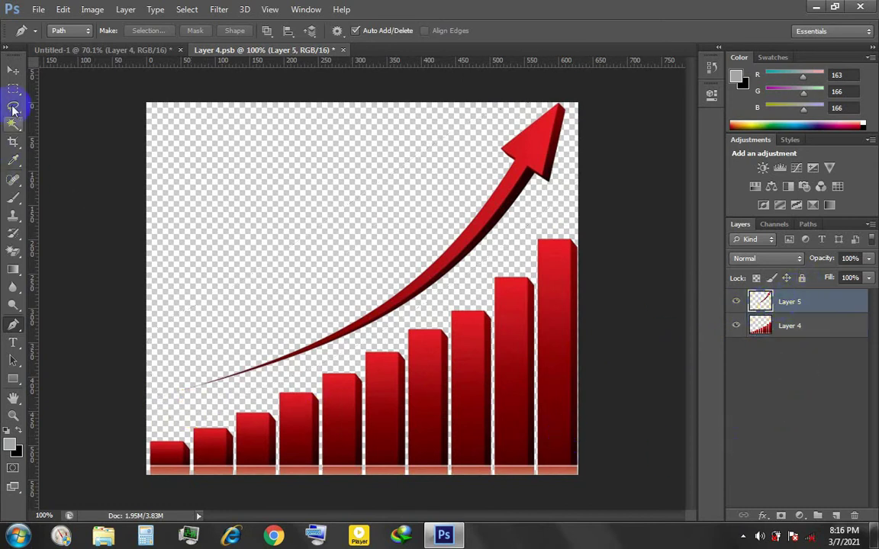
left_click(13, 70)
key("Down")
key("Down")
key("Down")
key("Down")
key("Down")
key("Down")
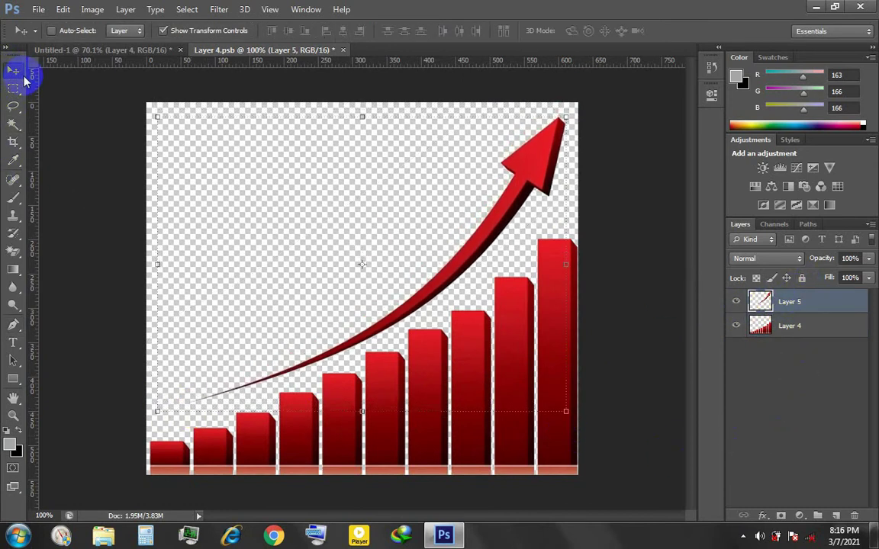
key("Down")
key("Down")
key("Down")
key("Down")
key("Down")
key("Down")
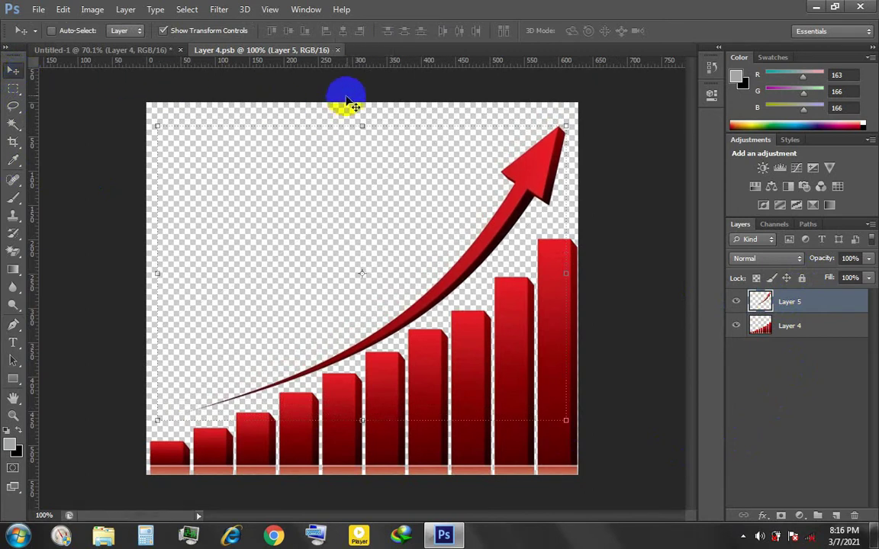
left_click(339, 50)
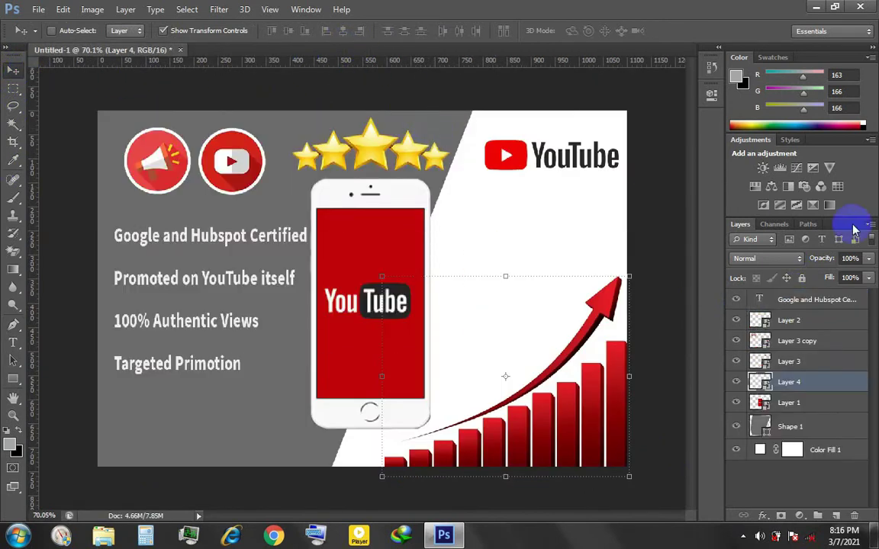
- Reopen the chart contents, nudge the arrow up one pixel, save and close
double_click(771, 380)
left_click(497, 228)
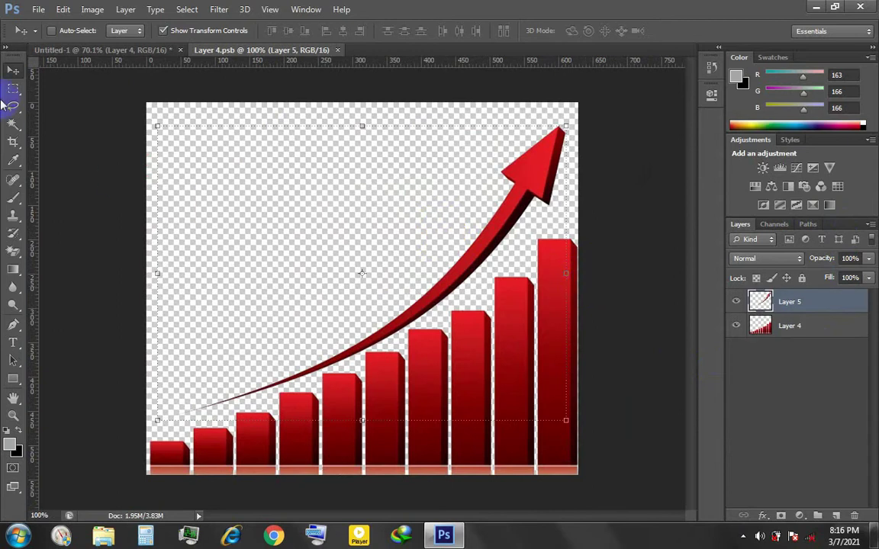
key("Up")
key("Up")
key("Up")
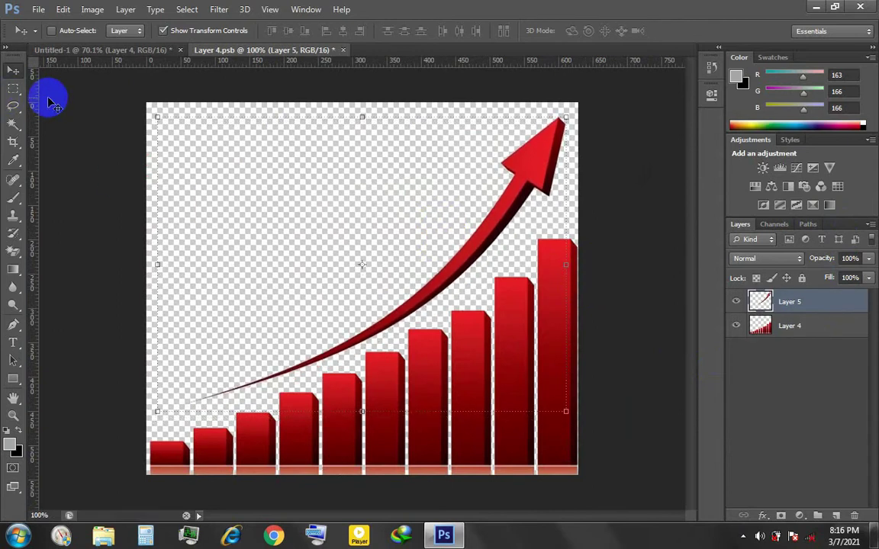
key("ctrl+s")
left_click(337, 51)
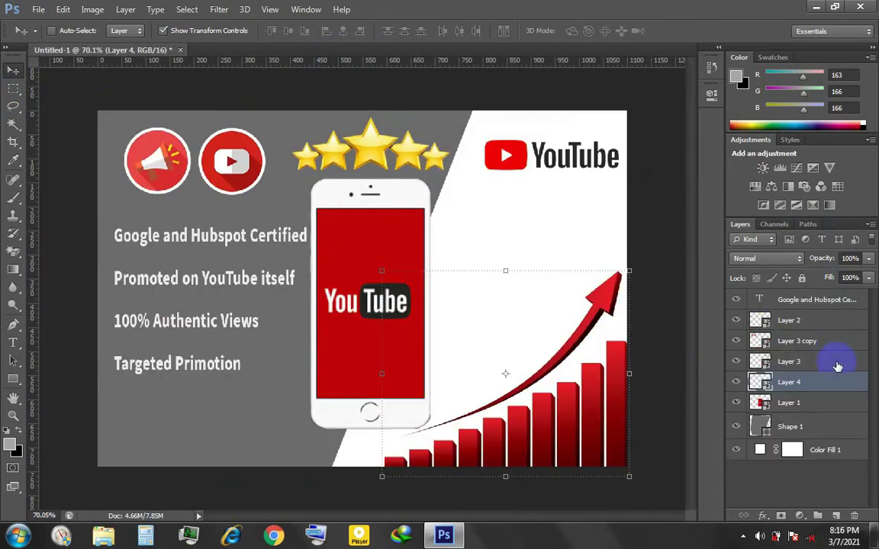
- Trim the arrow's tail with the Eraser in Layer 4.psb, save, and select Layer 1
double_click(758, 383)
left_click(466, 227)
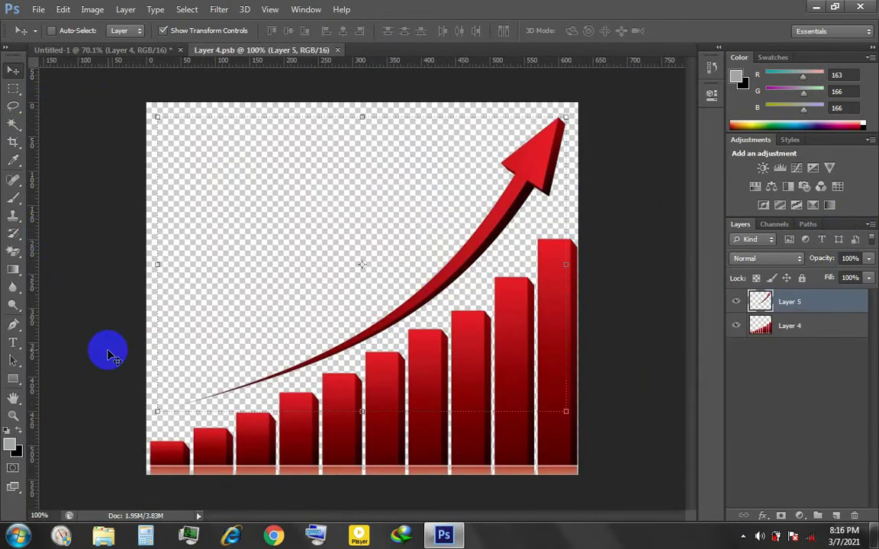
left_click(14, 251)
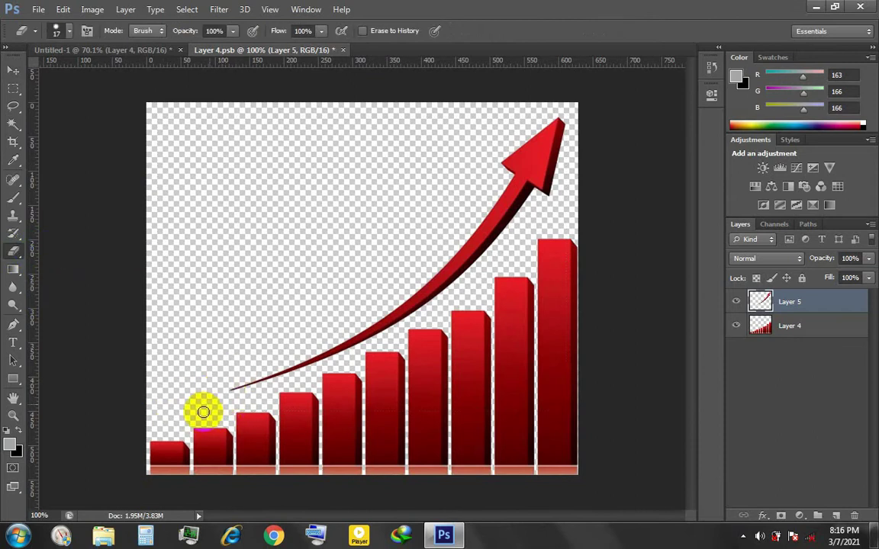
key("ctrl+s")
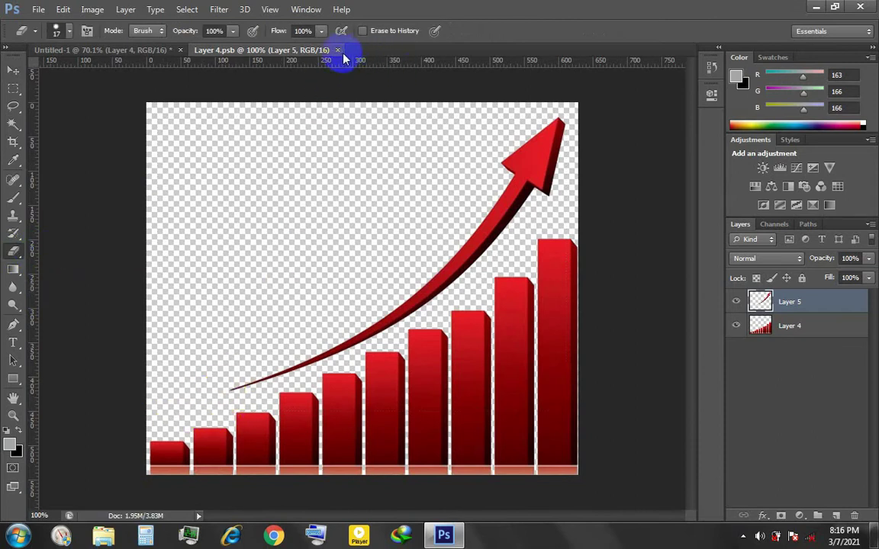
left_click(337, 50)
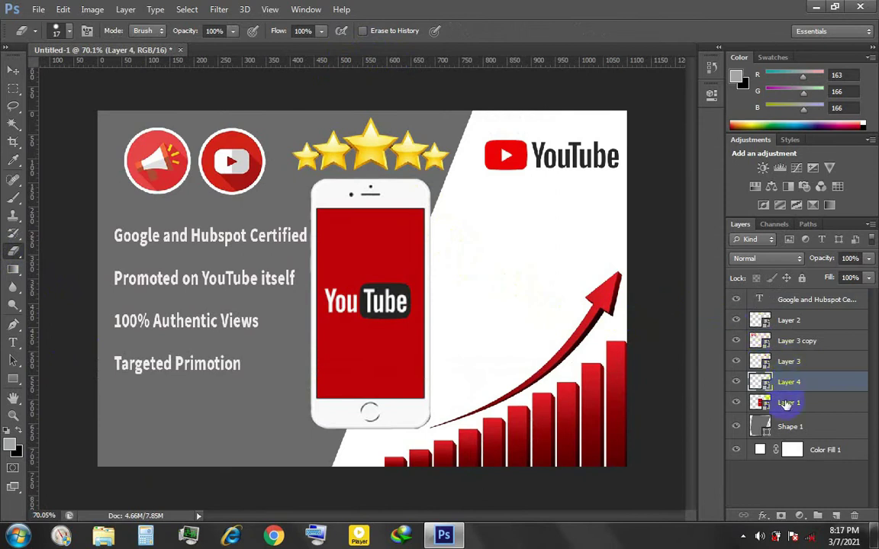
left_click(786, 403)
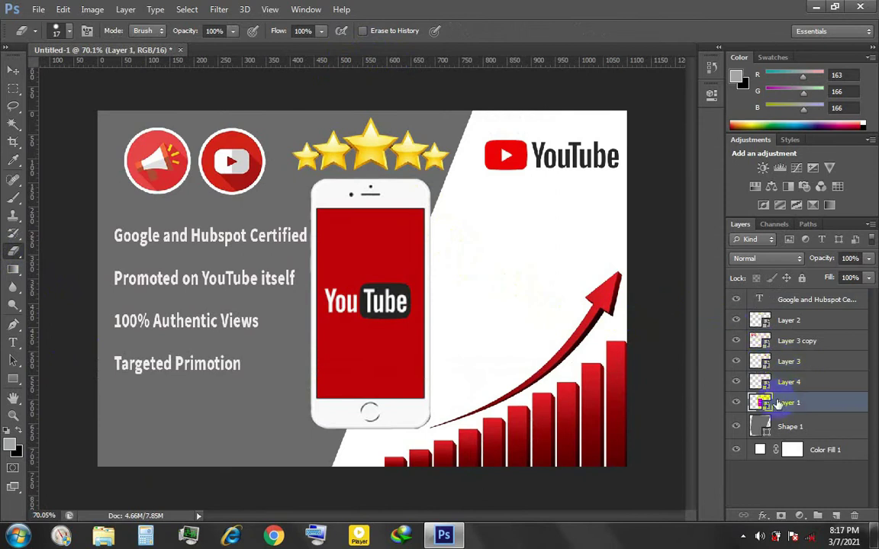
- Open the maxresdefault (2).jpg YouTube Views chart image again
left_click(36, 9)
left_click(47, 40)
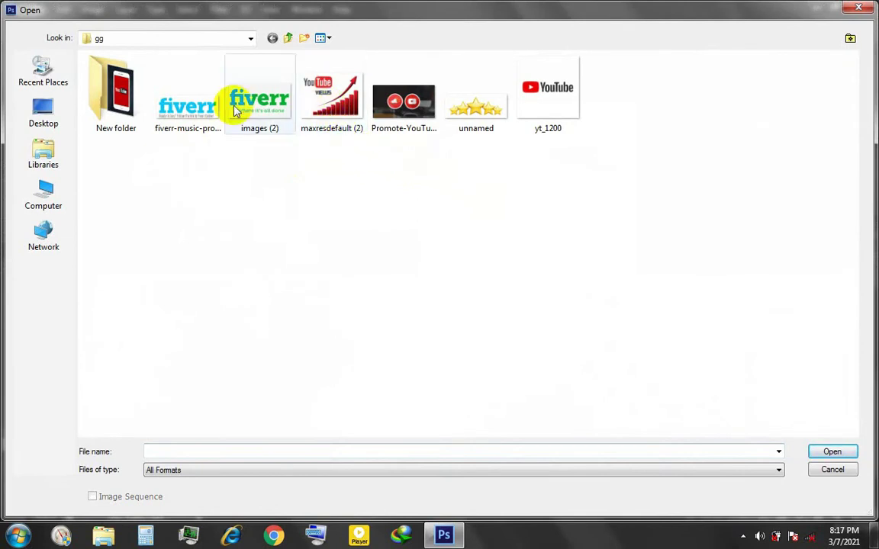
left_click(259, 95)
double_click(329, 95)
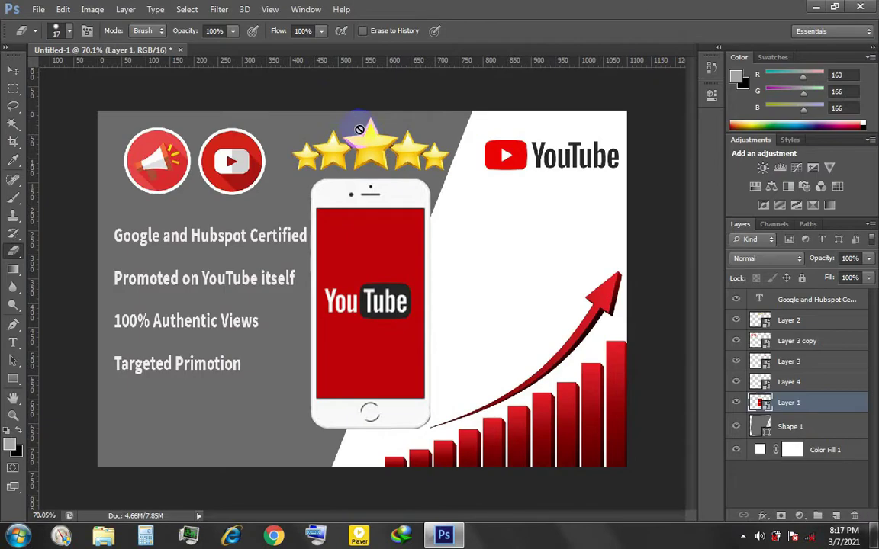
- Outline the YouTube logo, copy it to a new layer, and hide the Background
left_click(120, 228)
left_click(455, 212)
left_click(400, 125)
left_click(154, 95)
left_click(63, 134)
left_click(120, 228)
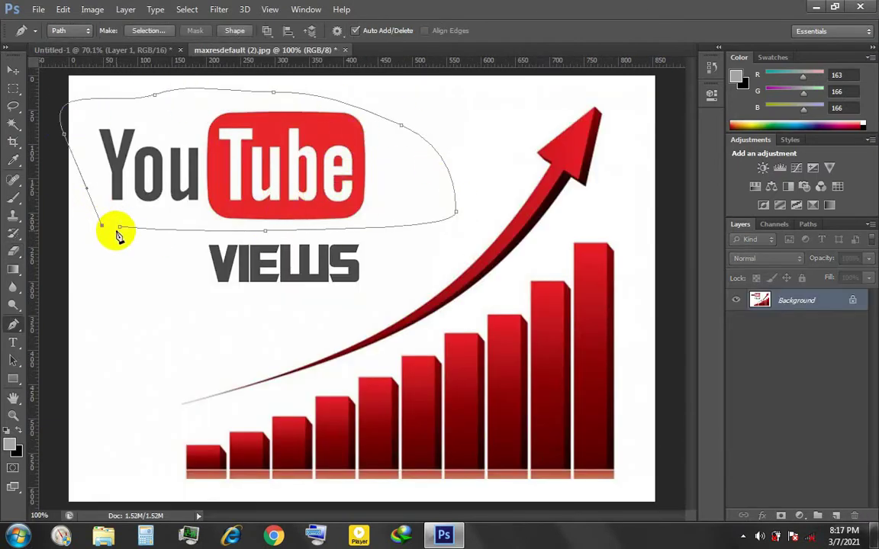
key("ctrl+j")
left_click(737, 322)
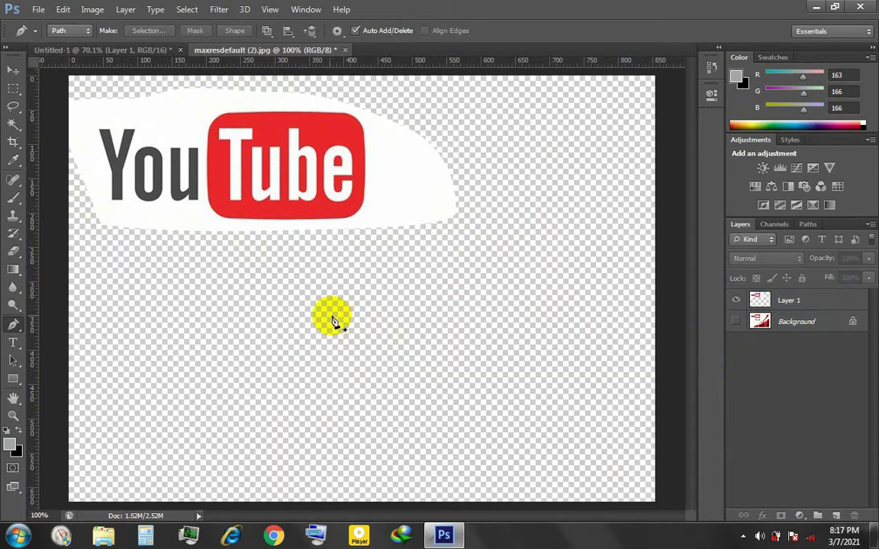
- Magic Eraser the white around the logo and fit the image in the window
key("e")
right_click(13, 252)
left_click(69, 269)
left_click(152, 155)
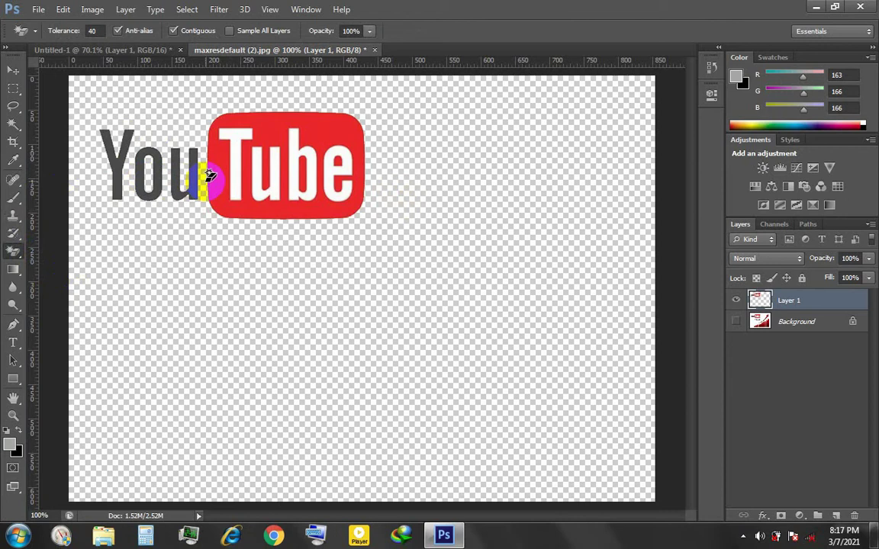
key("ctrl+0")
- Drag the cut-out YouTube logo layer into Untitled-1 and close its source without saving
key("v")
left_click_drag(282, 52, 419, 111)
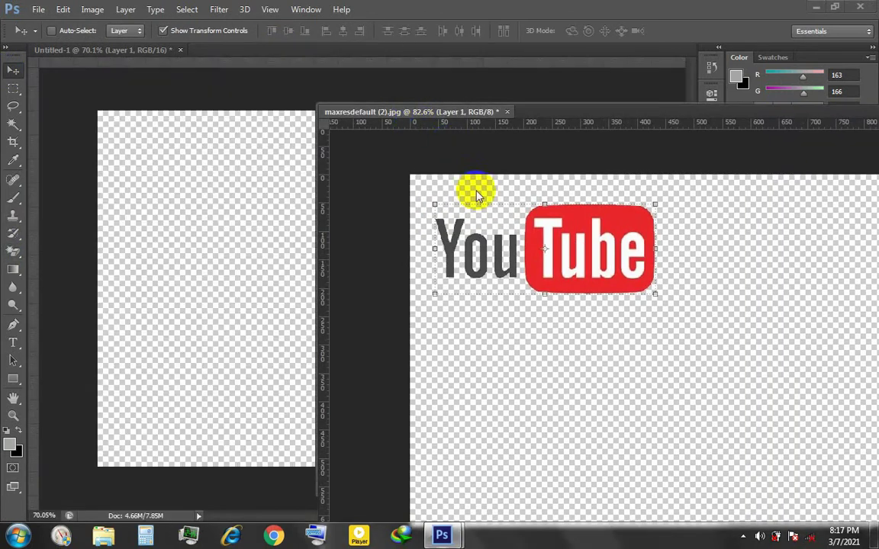
left_click_drag(474, 190, 260, 229)
left_click(408, 219)
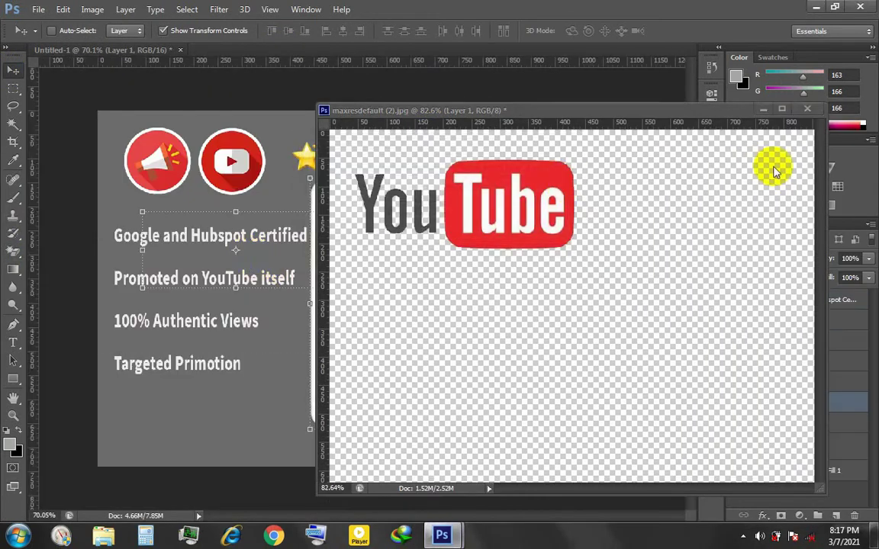
left_click(807, 109)
left_click(435, 200)
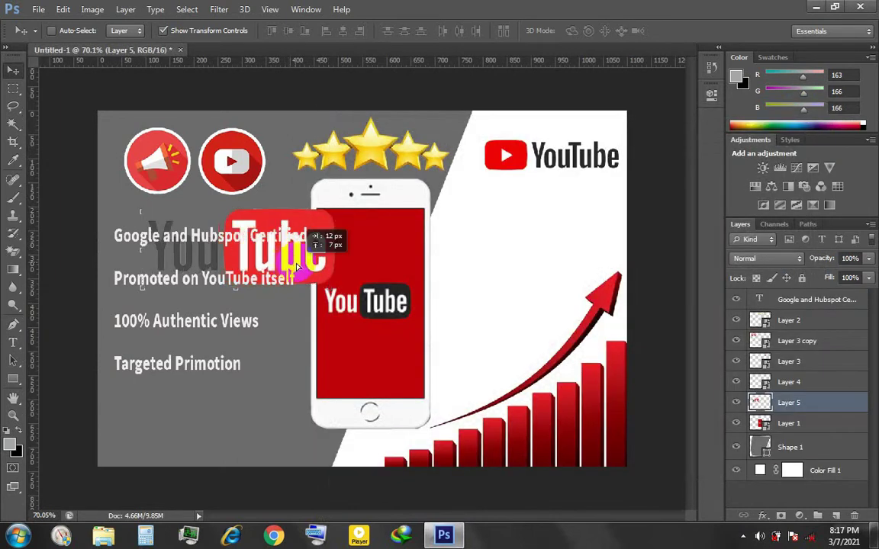
- Enlarge the new logo into the top-right corner and hide the old Layer 3 logo
left_click_drag(332, 250, 610, 183)
scroll(580, 168, "up", 2)
left_click_drag(584, 143, 493, 183)
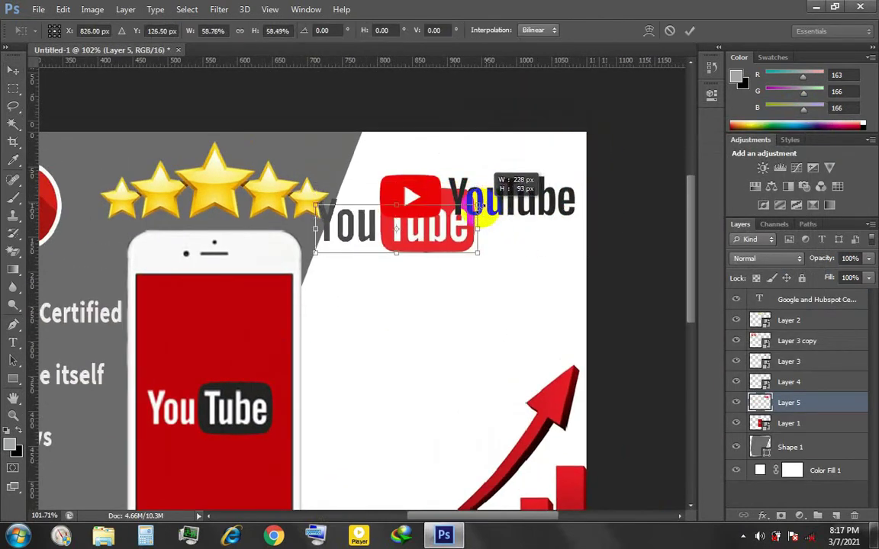
key("Return")
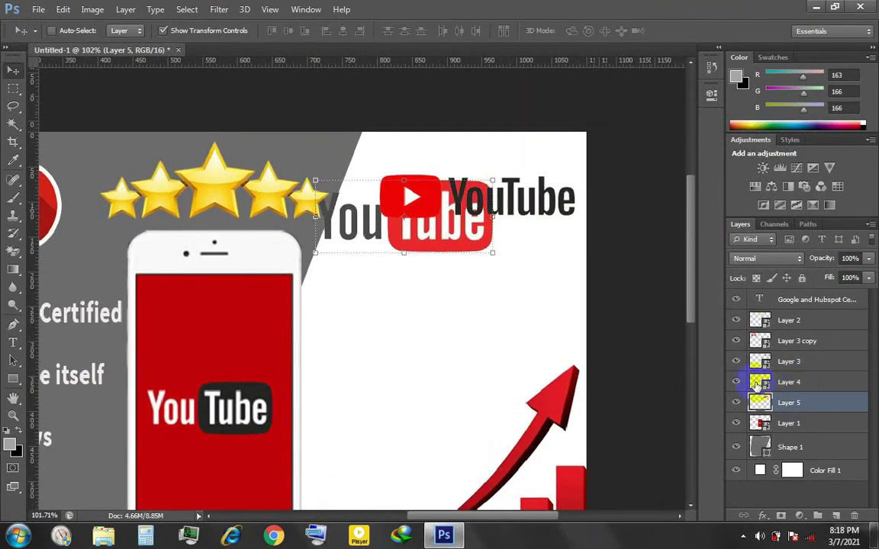
left_click(736, 361)
mouse_move(402, 226)
left_mouse_down()
mouse_move(450, 227)
mouse_move(472, 205)
left_mouse_up()
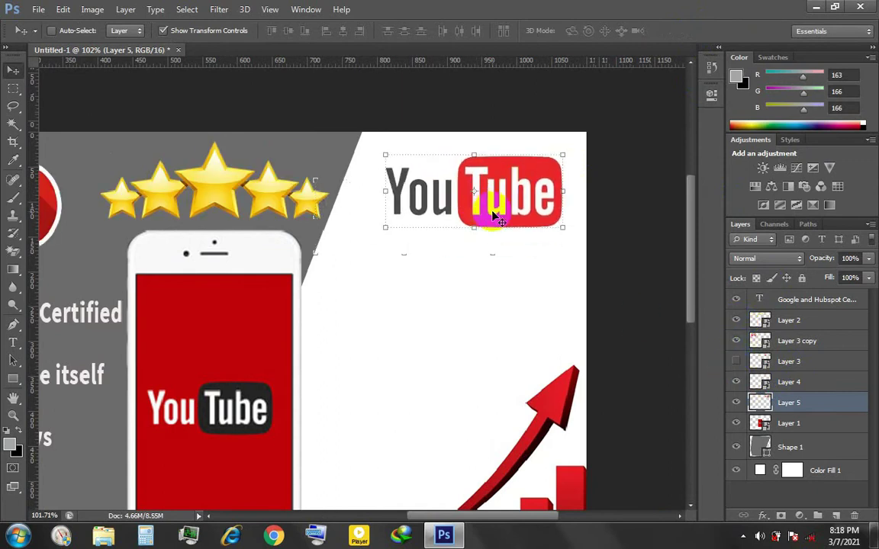
left_click_drag(563, 220, 569, 230)
key("Return")
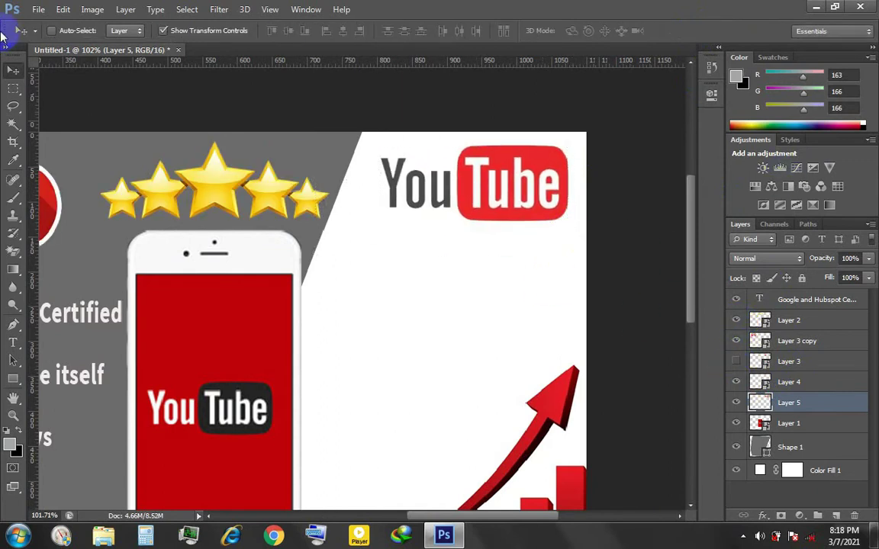
left_click(38, 9)
- Open fiverr-music-promotion.png and crop off the text strip below the wordmark
left_click(53, 37)
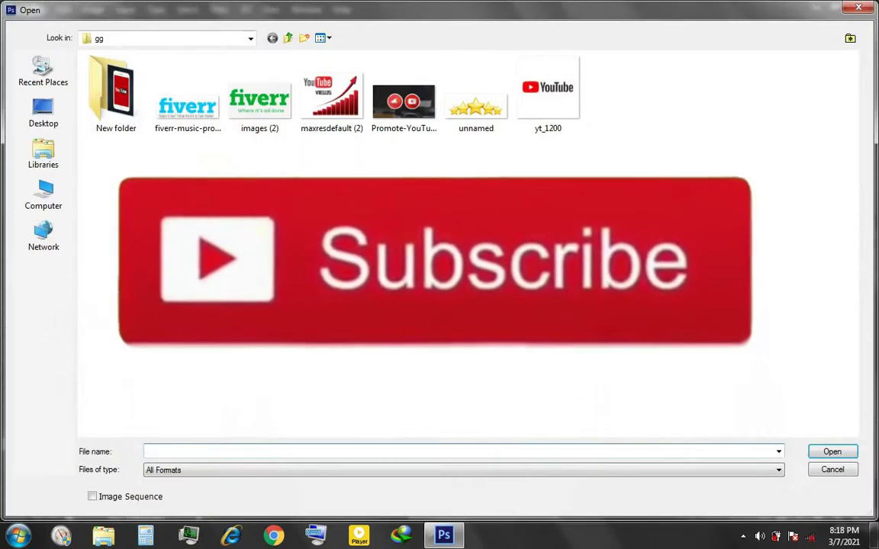
double_click(157, 92)
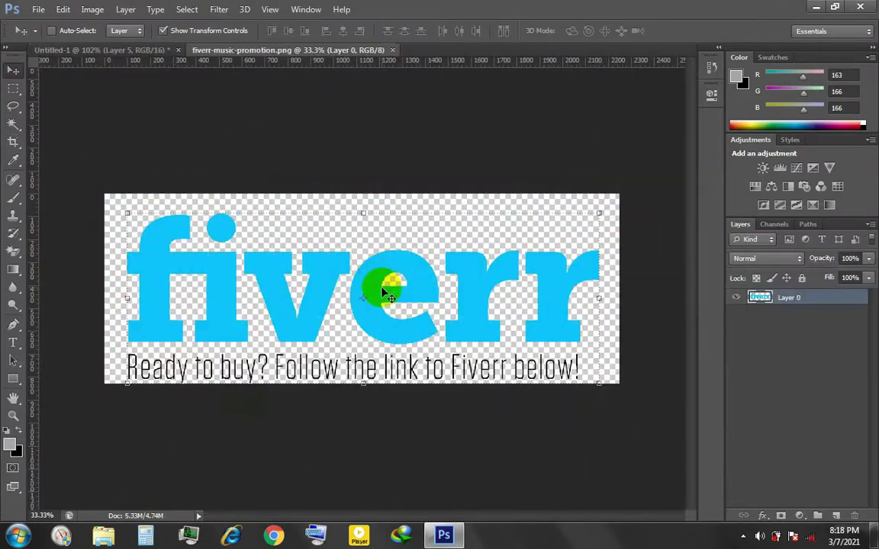
key("c")
left_click_drag(362, 383, 363, 353)
key("Return")
- Drag the fiverr wordmark layer into the banner and close the source without saving
key("v")
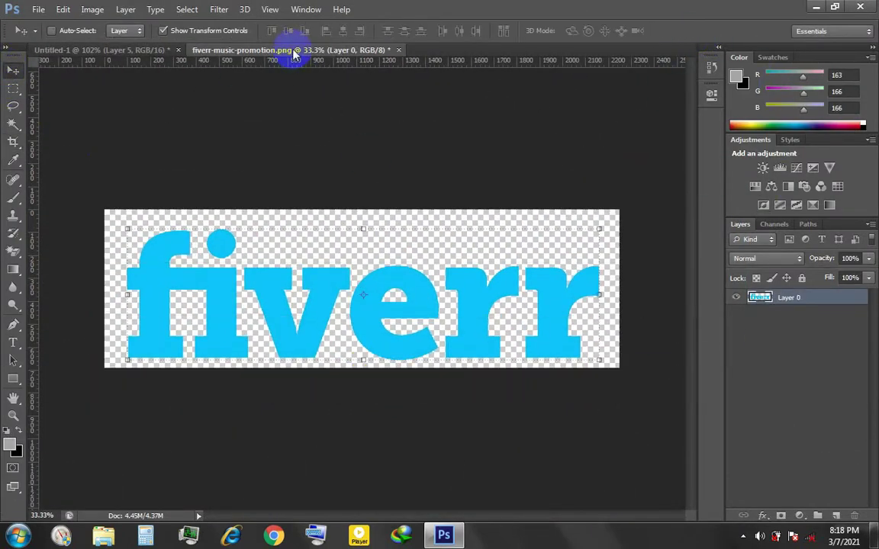
left_click_drag(295, 49, 359, 92)
left_click_drag(481, 271, 295, 324)
left_click(391, 212)
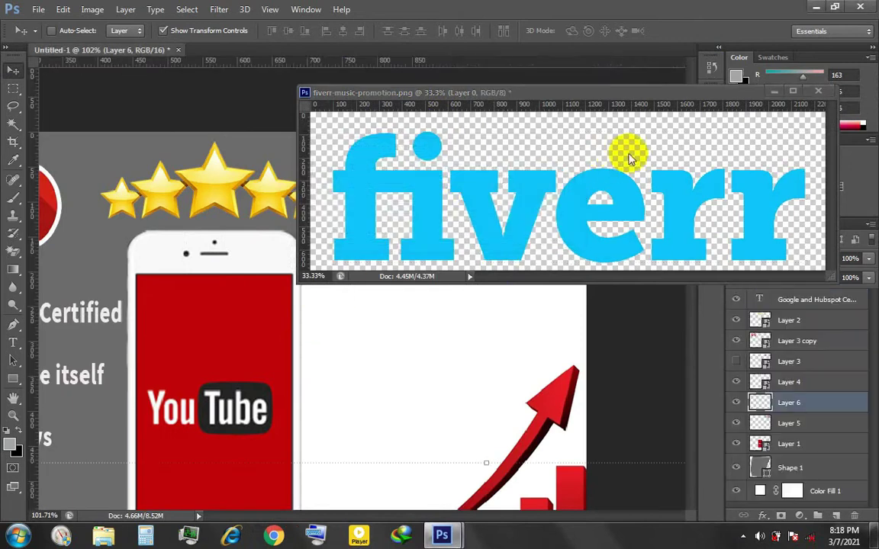
left_click(816, 91)
left_click(491, 200)
- Shrink the fiverr wordmark and position it beneath the YouTube logo
scroll(441, 224, "down", 5)
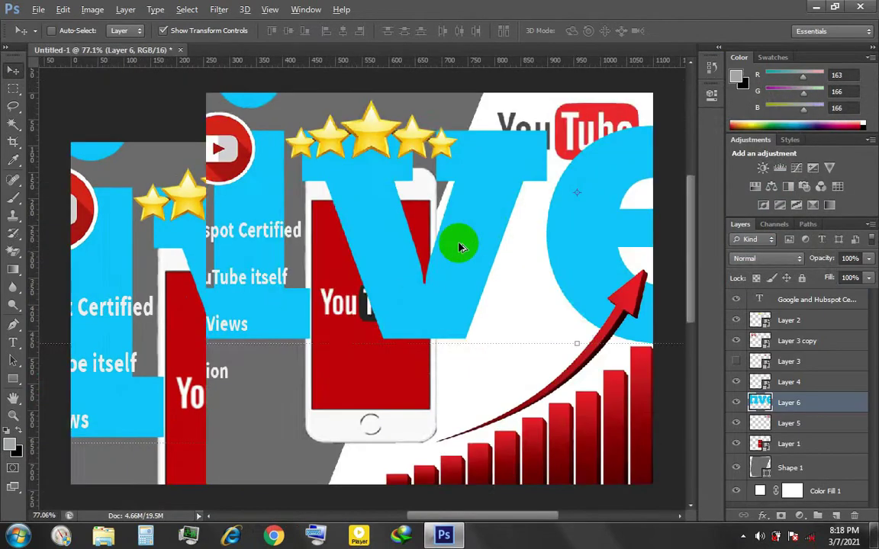
key("ctrl+t")
mouse_move(588, 212)
left_mouse_down()
mouse_move(337, 318)
mouse_move(479, 292)
left_mouse_up()
key("Return")
scroll(362, 290, "up", 4)
scroll(534, 260, "up", 3)
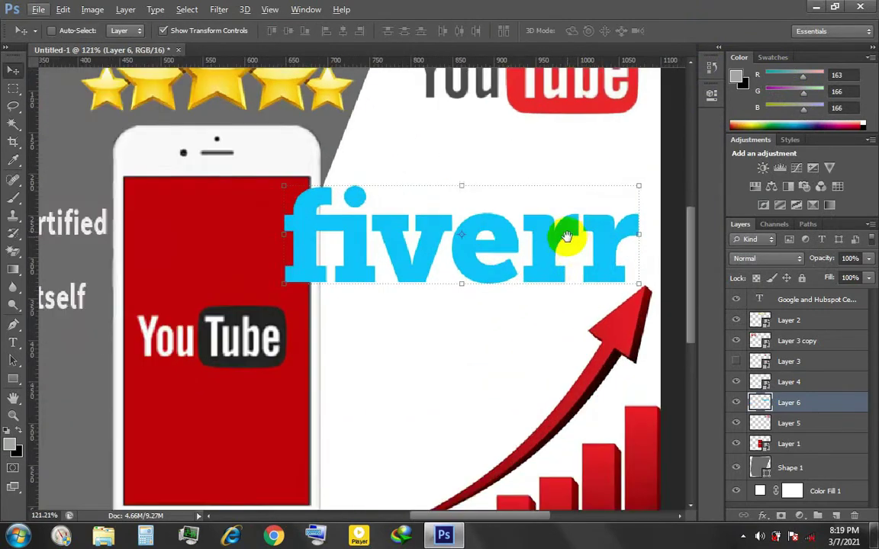
mouse_move(532, 268)
left_mouse_down()
mouse_move(406, 343)
mouse_move(414, 309)
left_mouse_up()
key("Return")
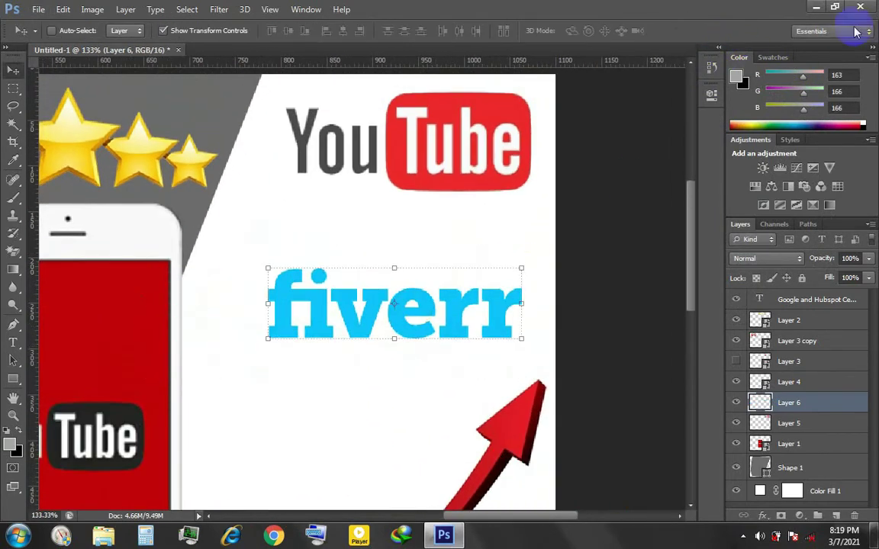
left_click(43, 11)
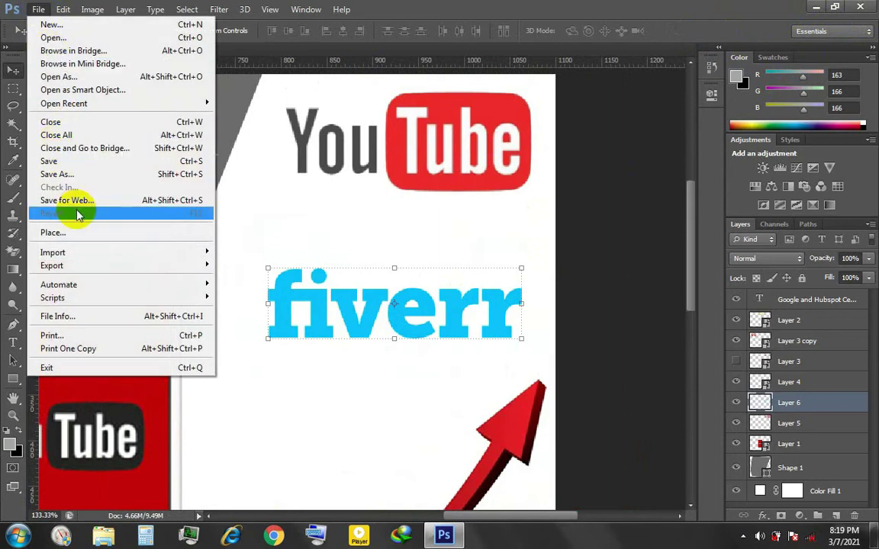
- Place images (2), the green fiverr logo, at the banner's lower left
left_click(81, 231)
double_click(259, 99)
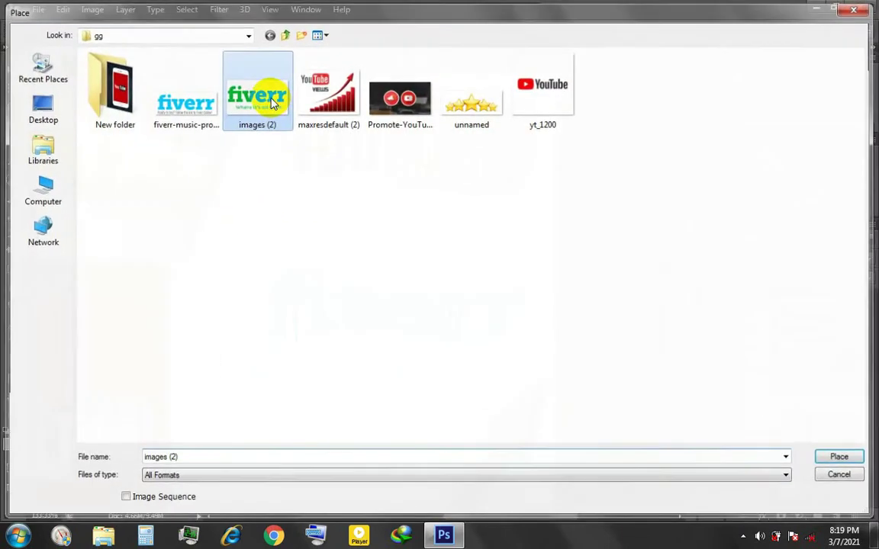
scroll(356, 195, "down", 4)
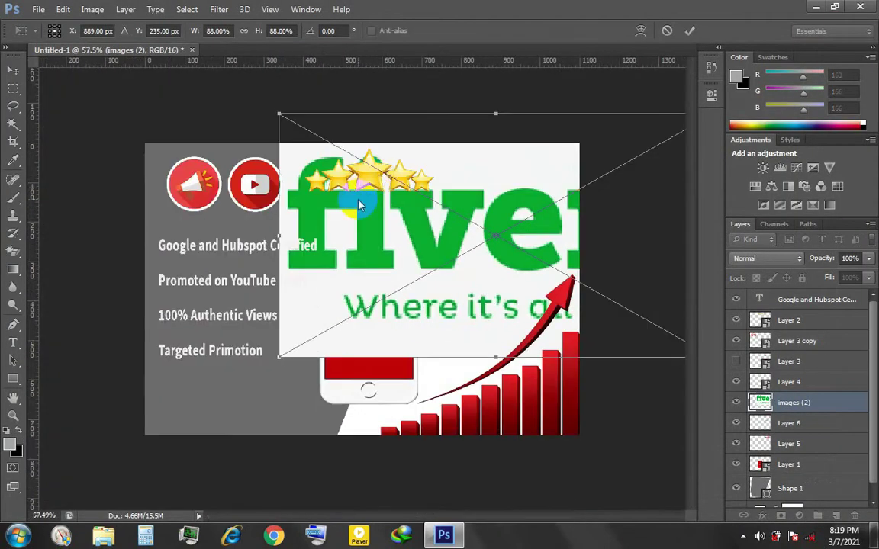
mouse_move(596, 178)
left_mouse_down()
mouse_move(454, 231)
mouse_move(388, 271)
left_mouse_up()
left_click(689, 30)
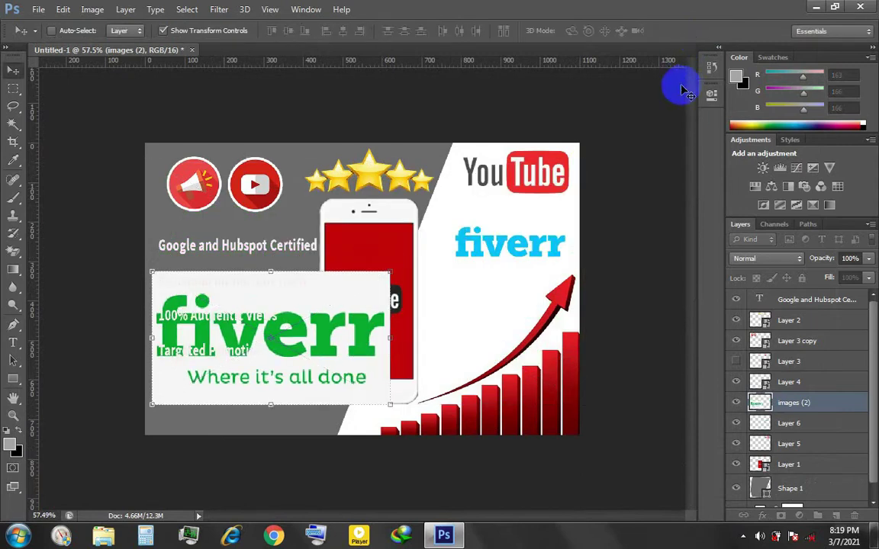
- Delete the hidden Layer 3 and select the cyan fiverr Layer 6
left_click(788, 381)
left_click_drag(743, 361, 751, 444)
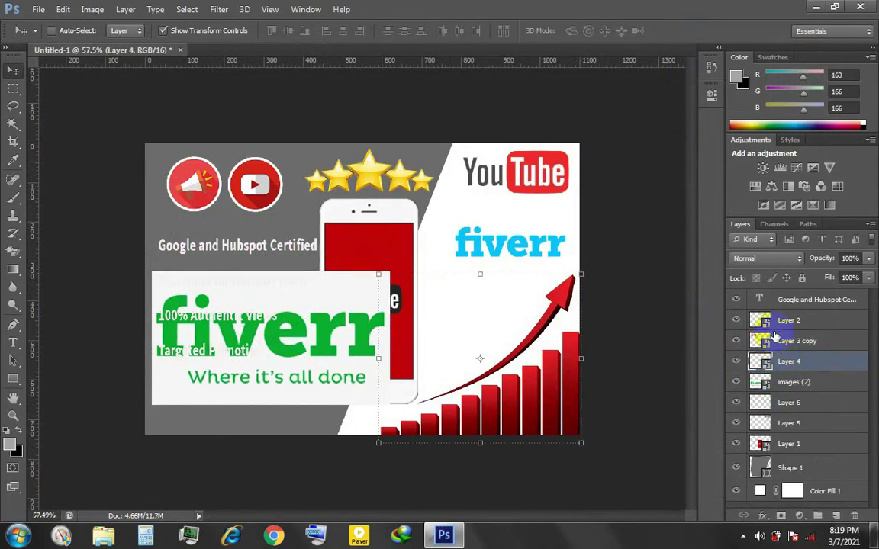
left_click(789, 403)
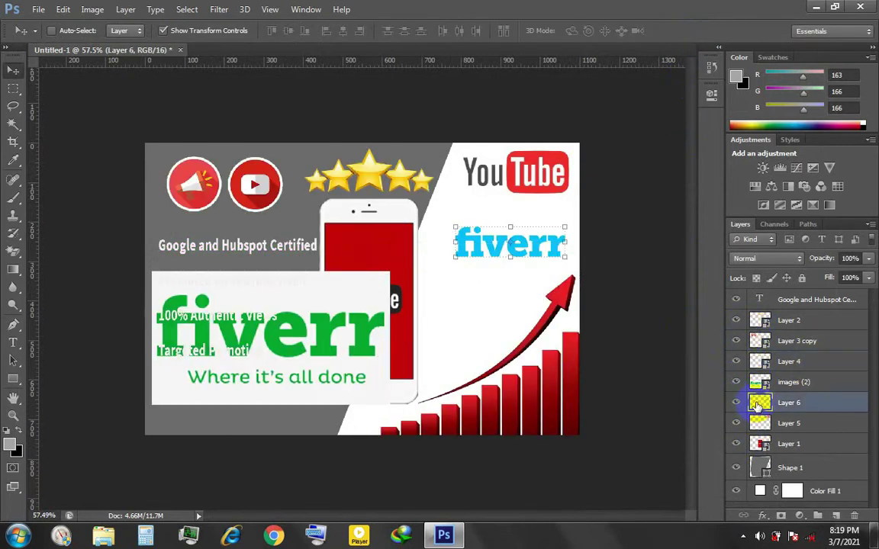
right_click(760, 402)
- Open Layer Style for Layer 6 and enable a Stroke effect
key("Escape")
right_click(734, 416)
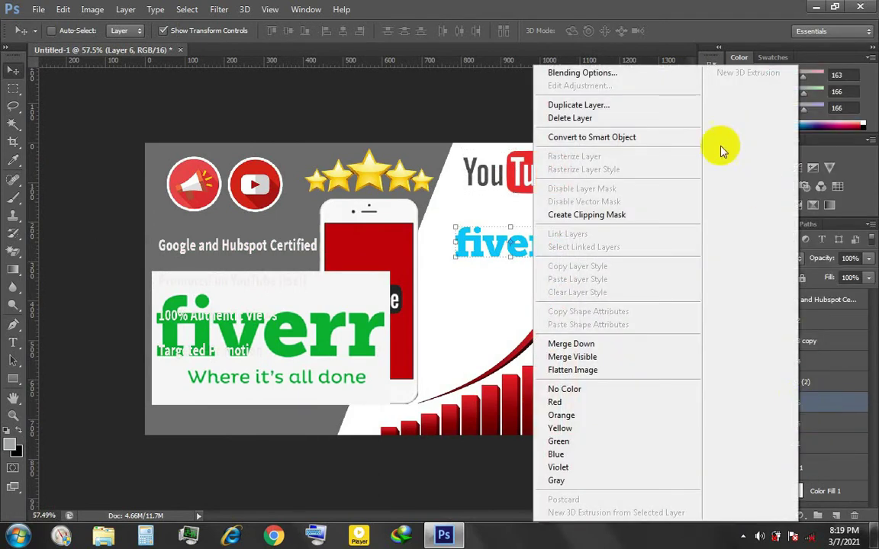
key("Escape")
right_click(793, 404)
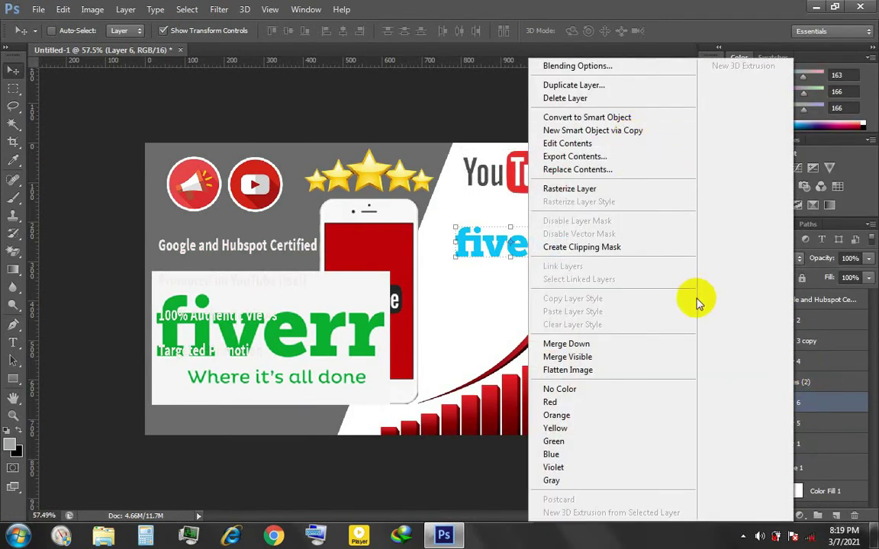
left_click(612, 61)
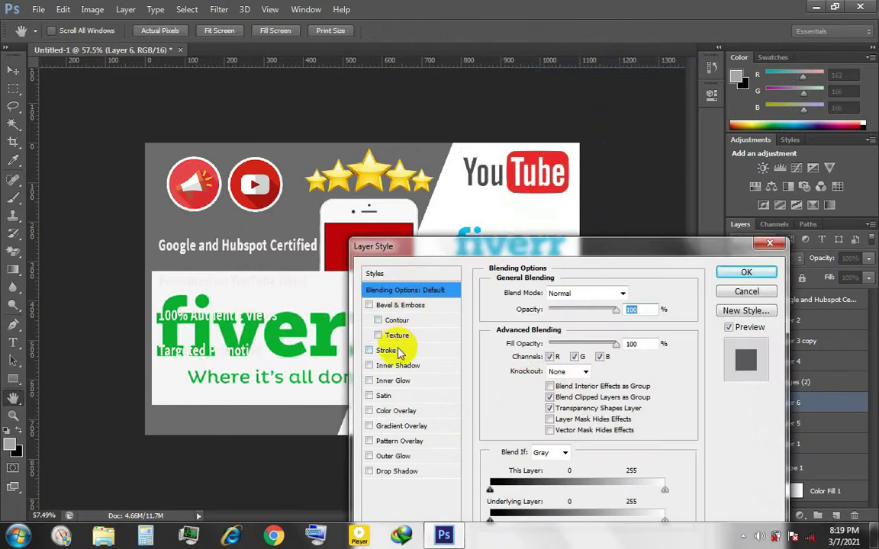
left_click(395, 351)
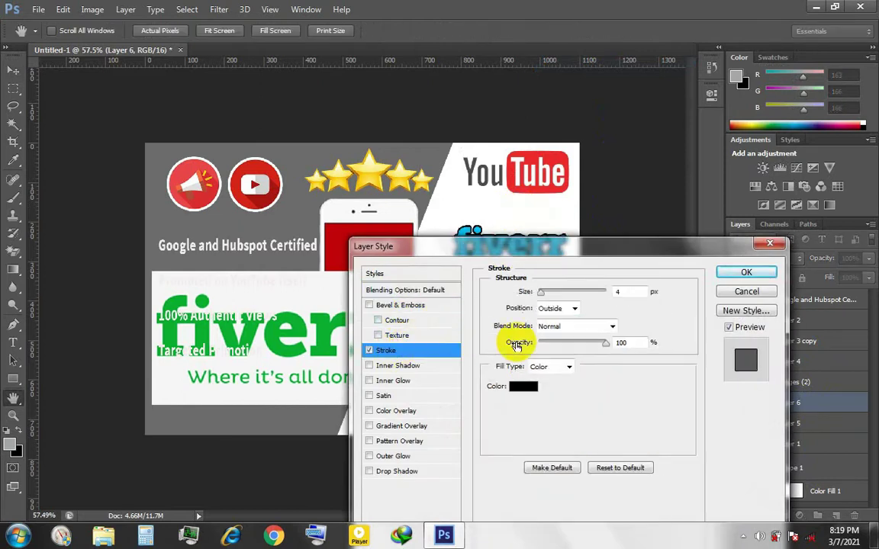
- Set a 4 px stroke in brightened fiverr green, positioned Inside, and apply it
left_click(526, 388)
left_click(273, 338)
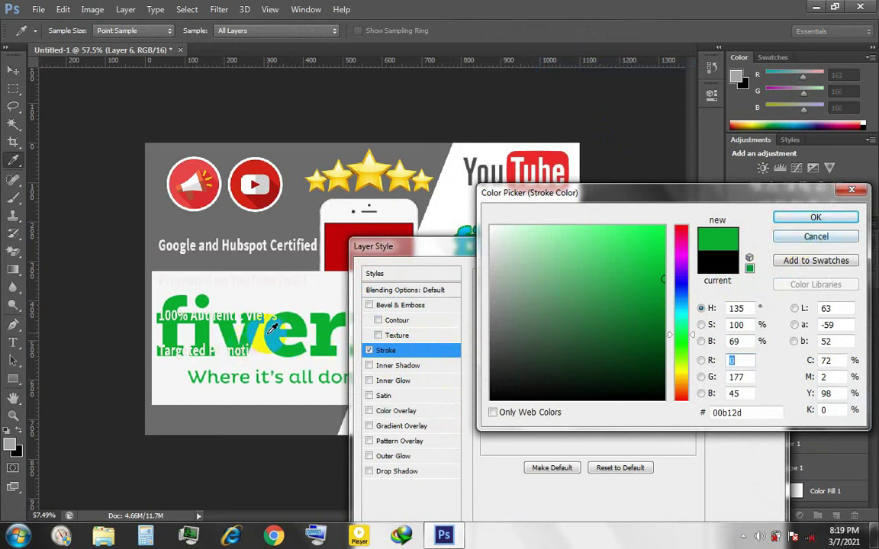
mouse_move(669, 272)
left_mouse_down()
mouse_move(663, 248)
mouse_move(696, 267)
left_mouse_up()
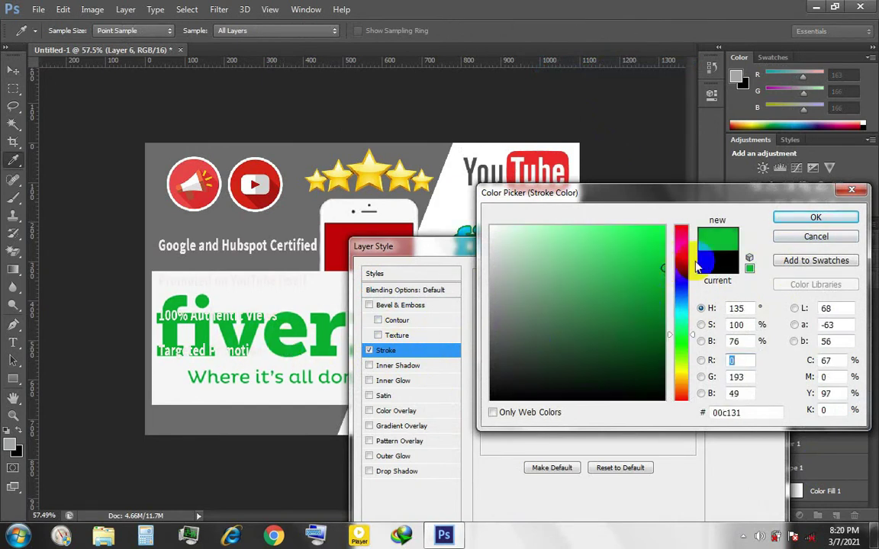
key("Return")
left_click(572, 309)
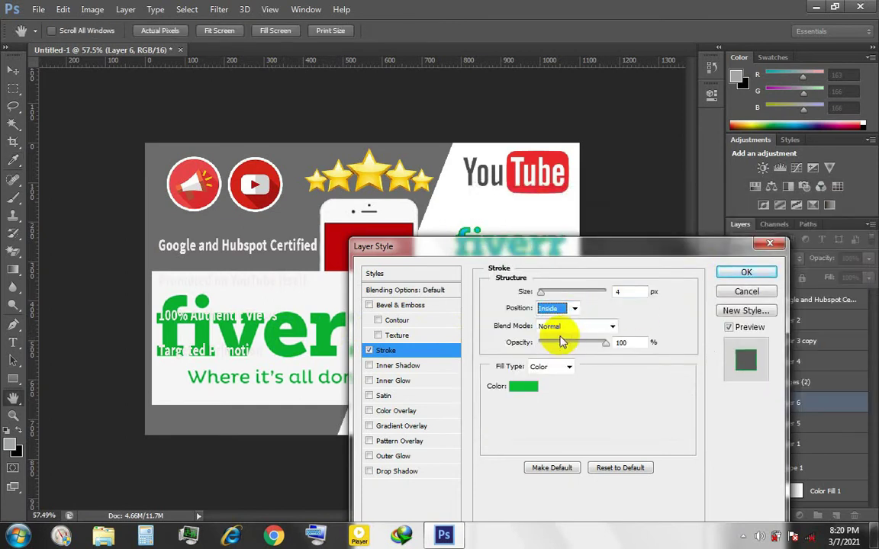
left_click(744, 275)
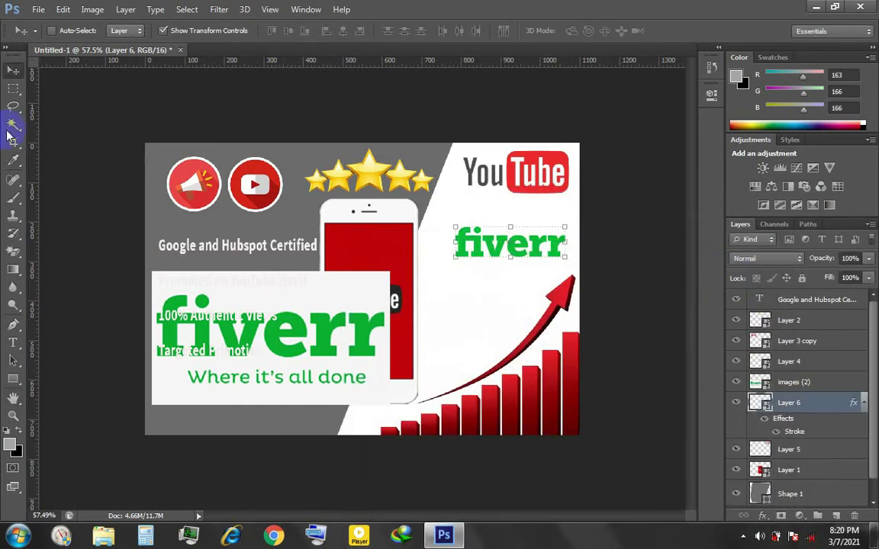
- Delete the large images (2) fiverr layer from the banner
left_click(15, 87)
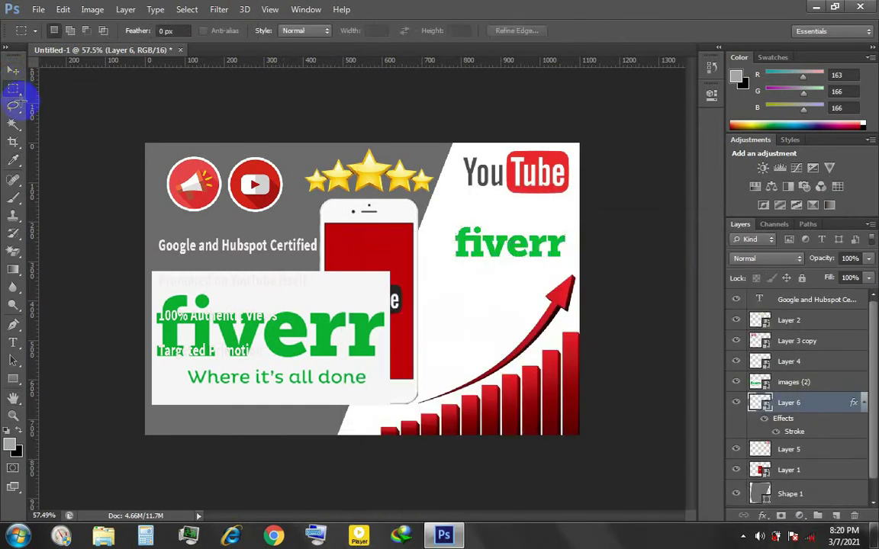
left_click(807, 382)
left_click_drag(790, 390, 756, 407)
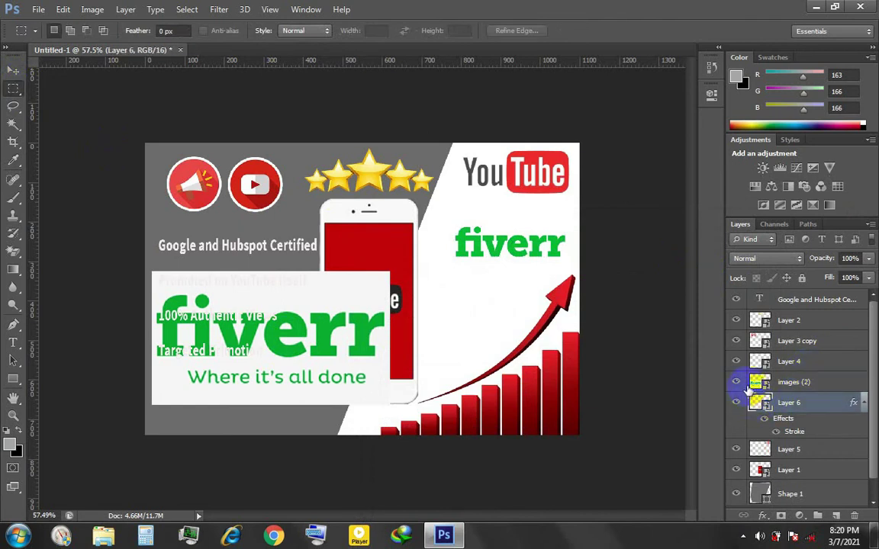
left_click(751, 386)
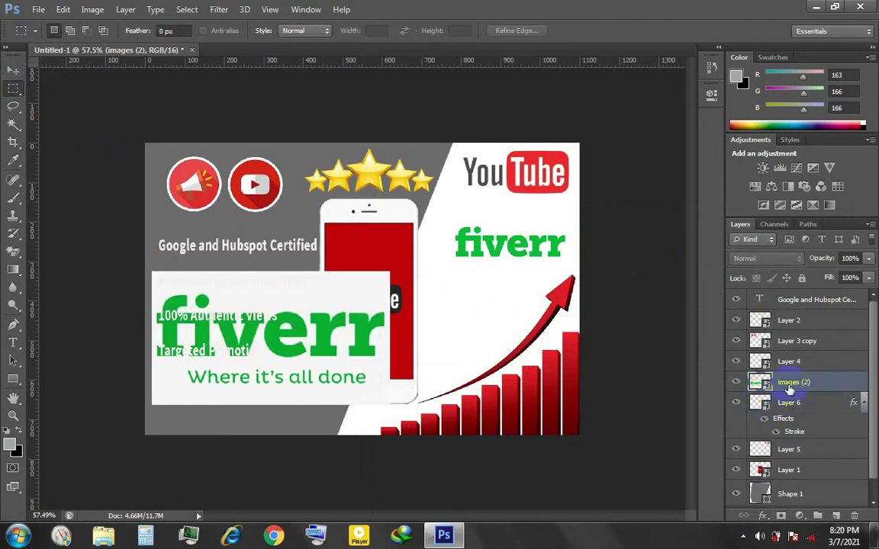
key("Delete")
- Open the WordPad notes on the desktop to copy 'Exclusive On'
left_click(816, 9)
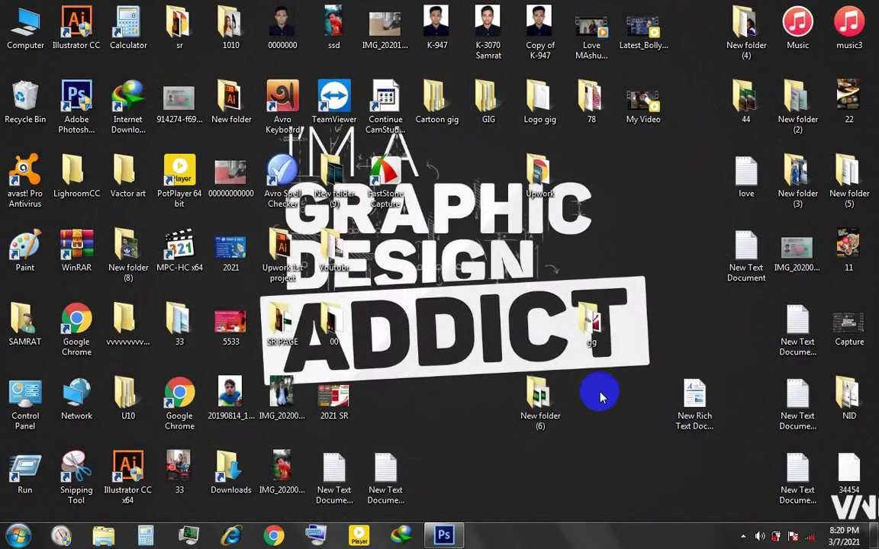
double_click(696, 395)
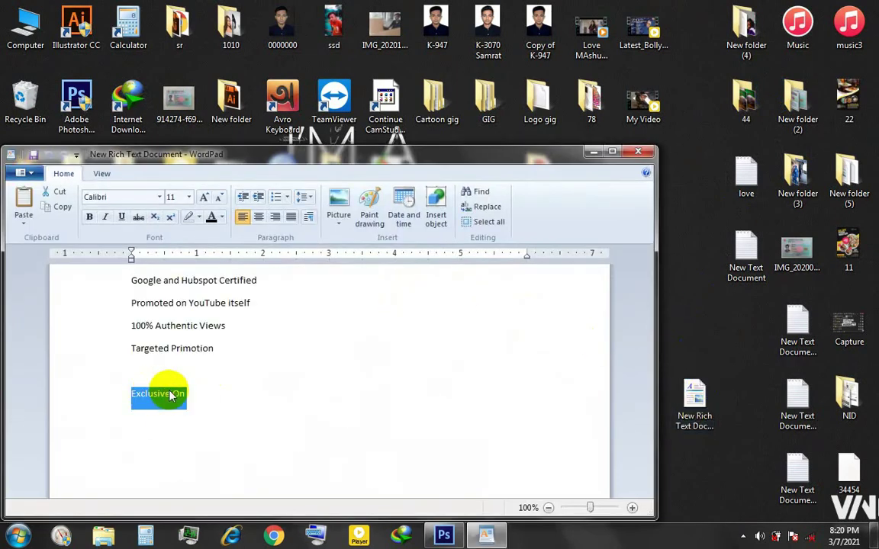
left_click(594, 151)
- Paste 'Exclusive On' as a new cyan text layer on the banner
left_click(443, 536)
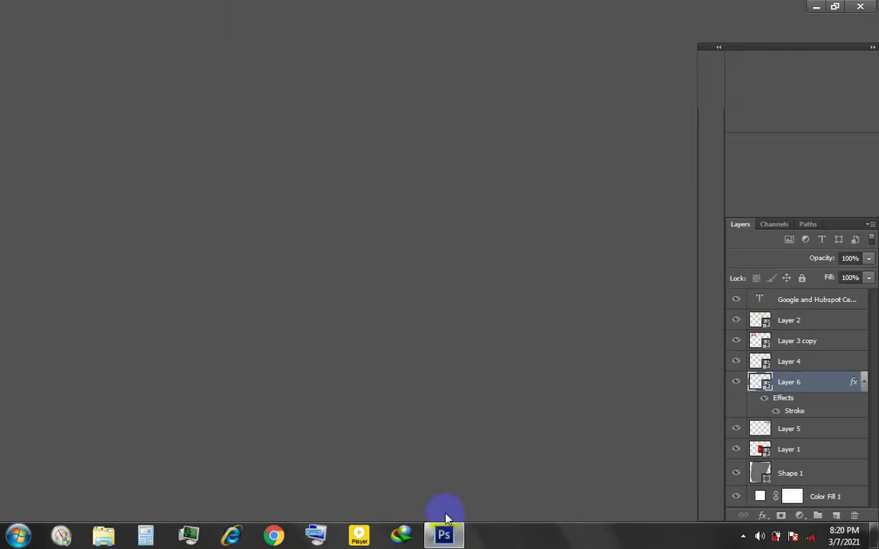
left_click(436, 320)
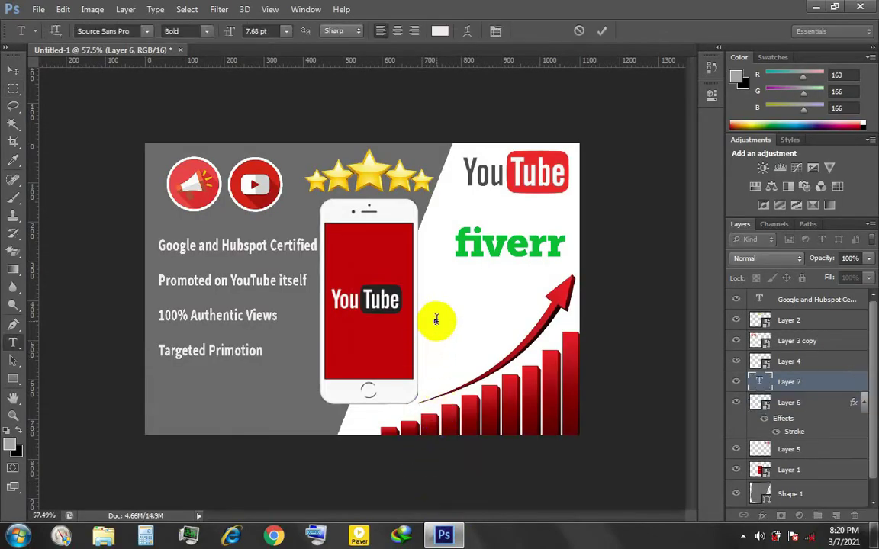
key("ctrl+v")
left_click(14, 448)
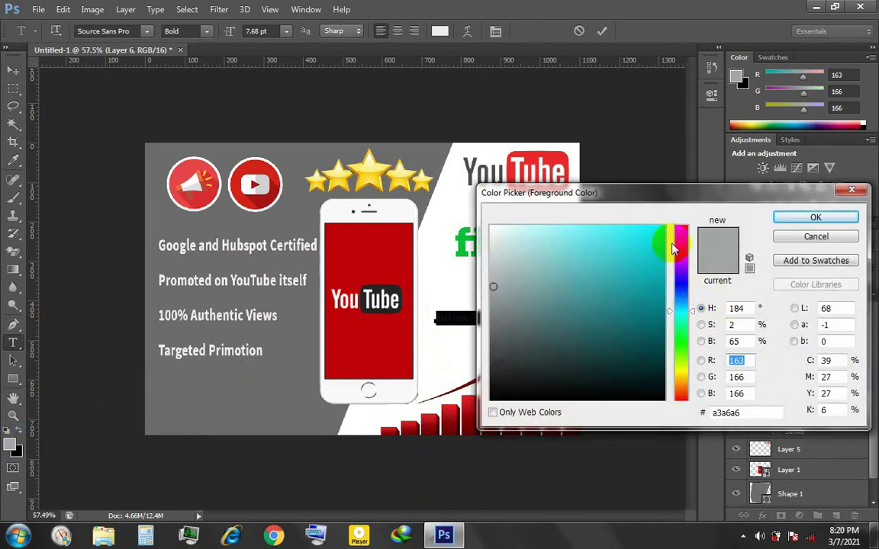
left_click(677, 213)
key("Return")
left_click(602, 33)
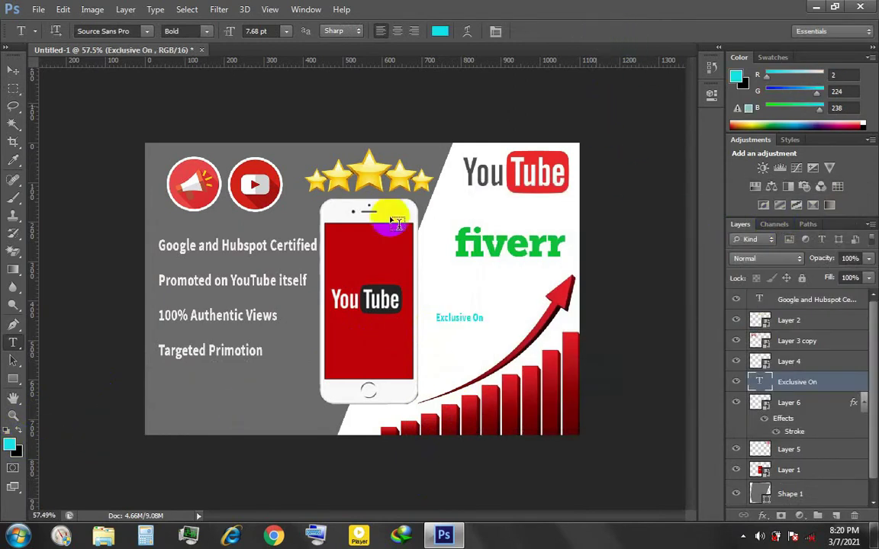
- Move 'Exclusive On' above the fiverr logo and nudge the logo lower left
key("v")
scroll(393, 304, "up", 2)
left_click_drag(501, 323, 555, 203)
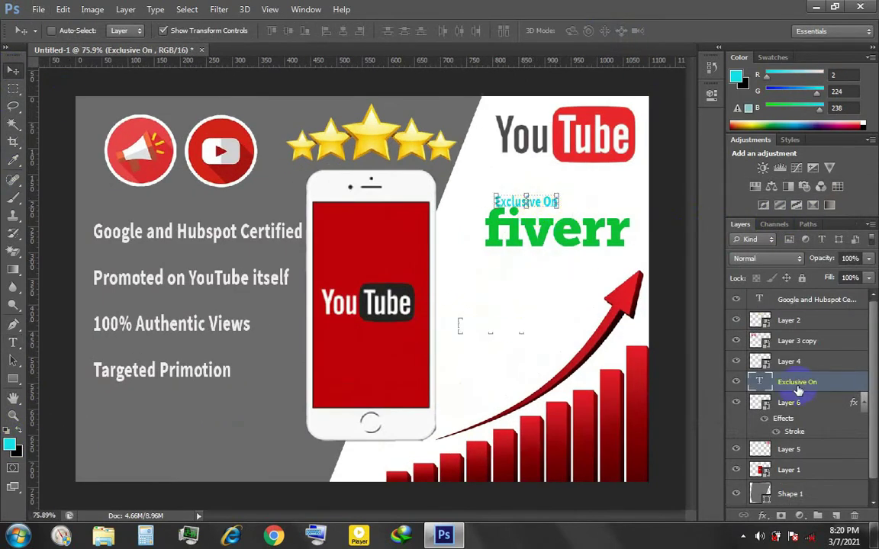
left_click(793, 402)
left_click_drag(517, 242, 506, 265)
- Set 'Exclusive On' to tracking 0 and 14 pt in the Character panel
left_click(797, 382)
double_click(535, 202)
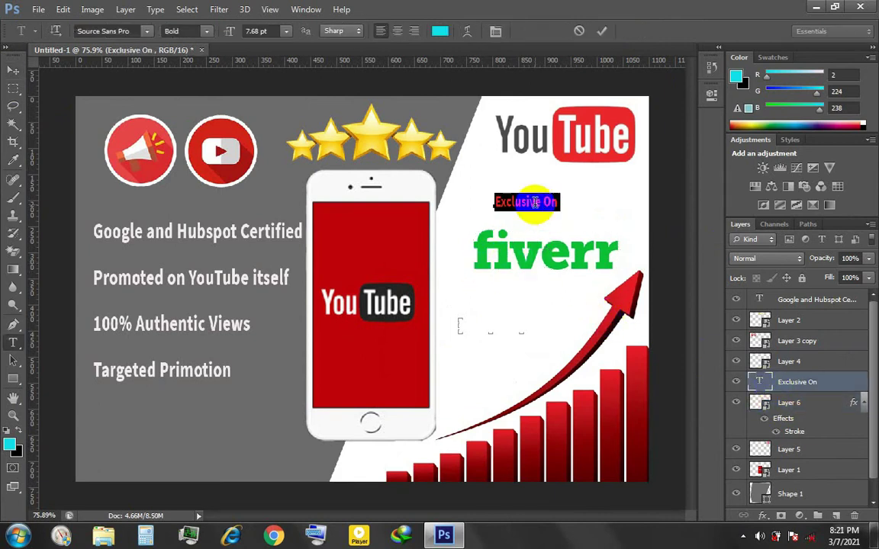
left_click(495, 32)
type("00")
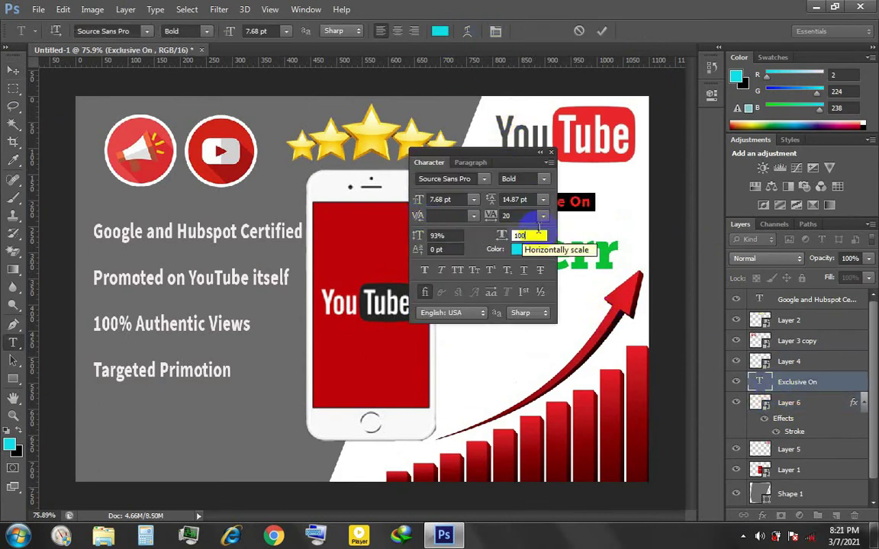
left_click(510, 216)
type("0")
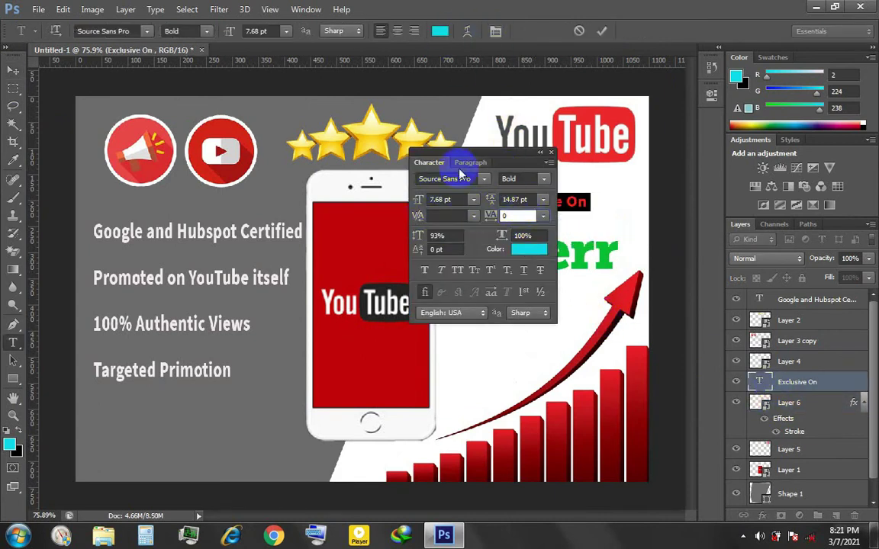
left_click_drag(460, 174, 285, 161)
key("Up")
key("Up")
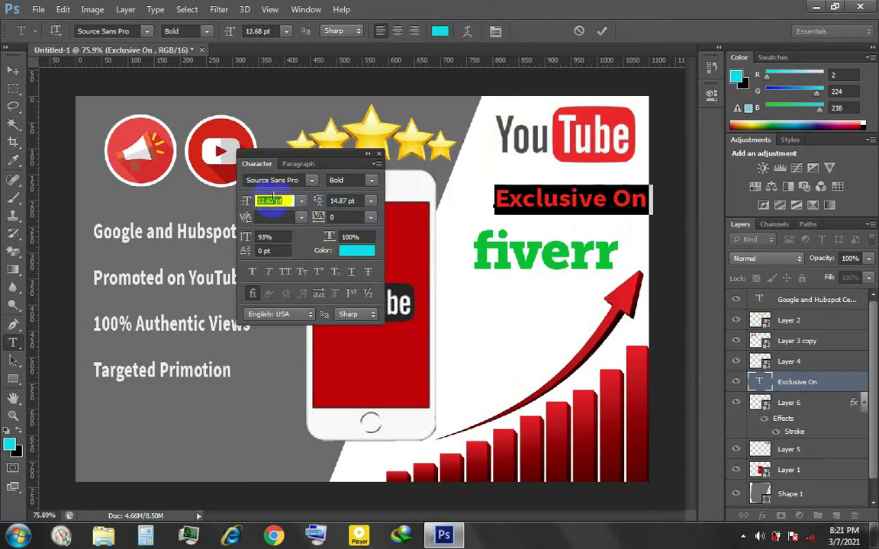
key("Up")
key("Up")
key("Up")
key("Up")
type("14")
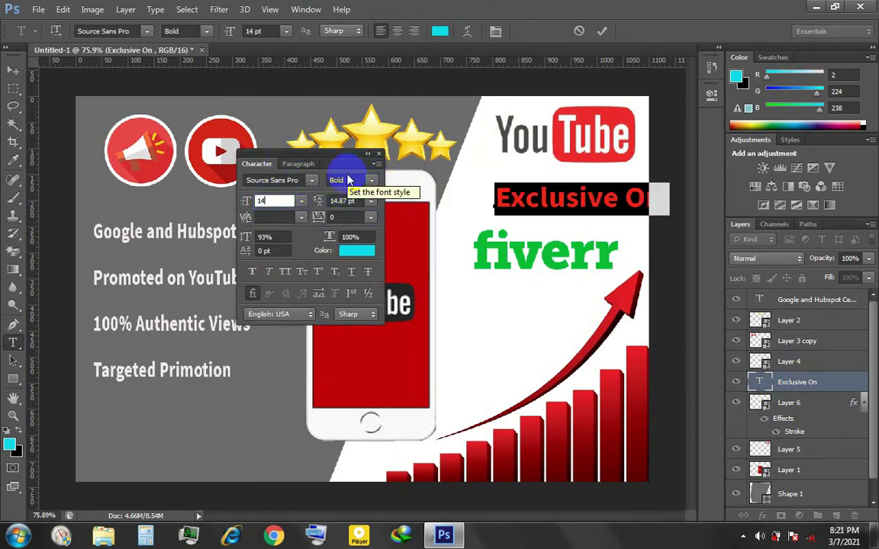
left_click(496, 31)
left_click(13, 69)
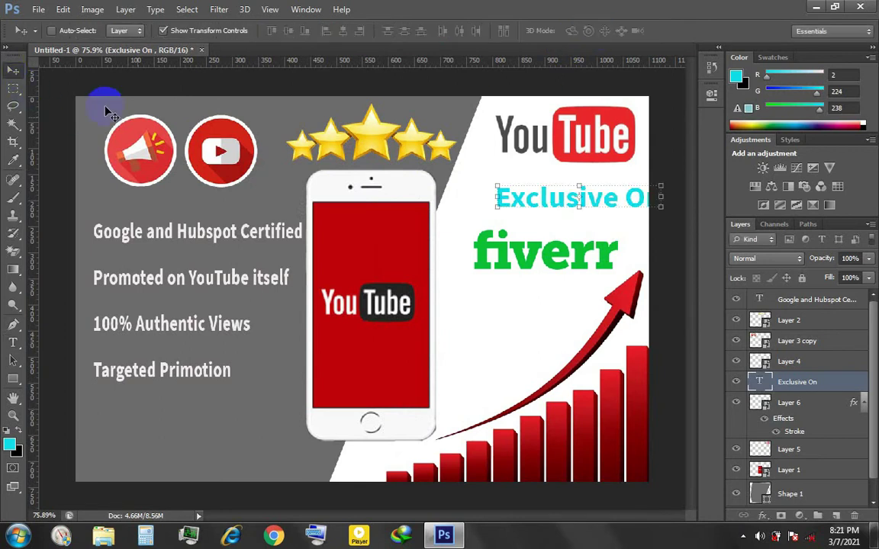
- Reposition 'Exclusive On' and stretch it slightly taller with Free Transform
left_click_drag(554, 198, 527, 206)
scroll(546, 209, "up", 2)
double_click(569, 221)
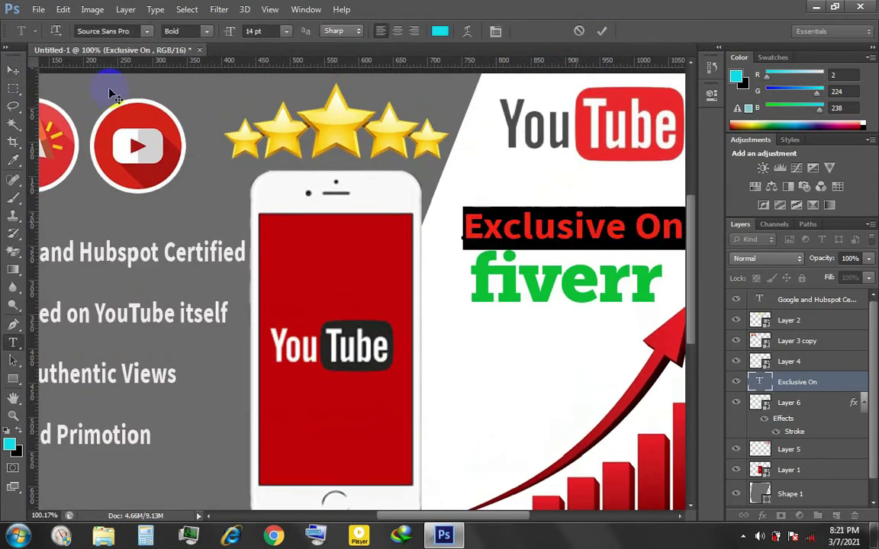
left_click(602, 30)
scroll(535, 213, "down", 2)
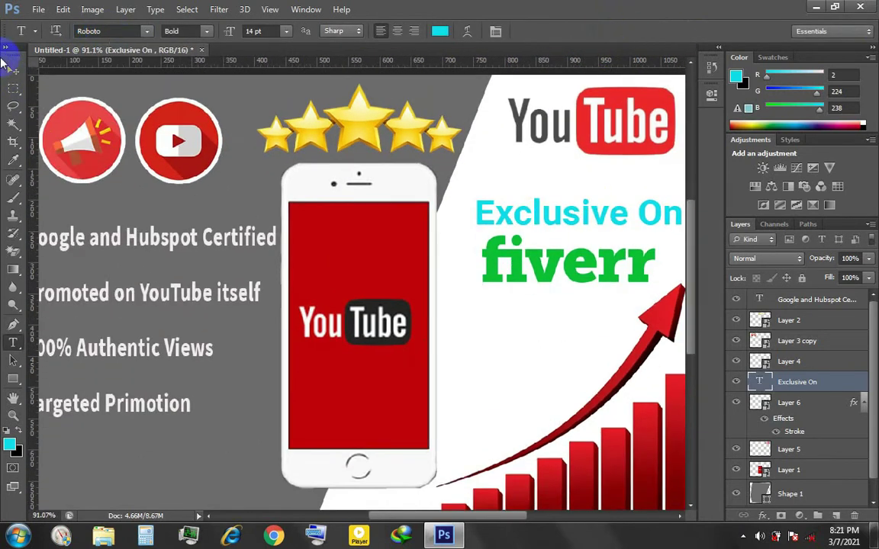
key("v")
scroll(529, 212, "up", 2)
left_click(483, 240)
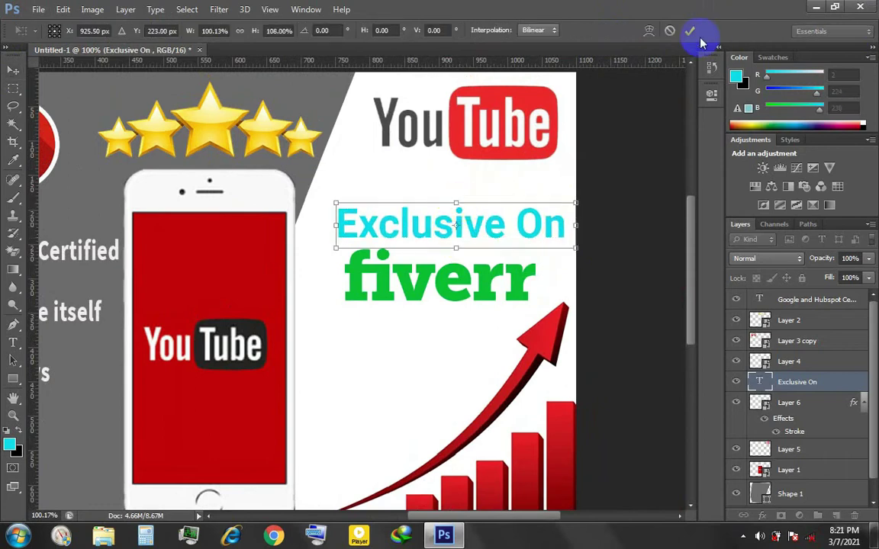
left_click(631, 31)
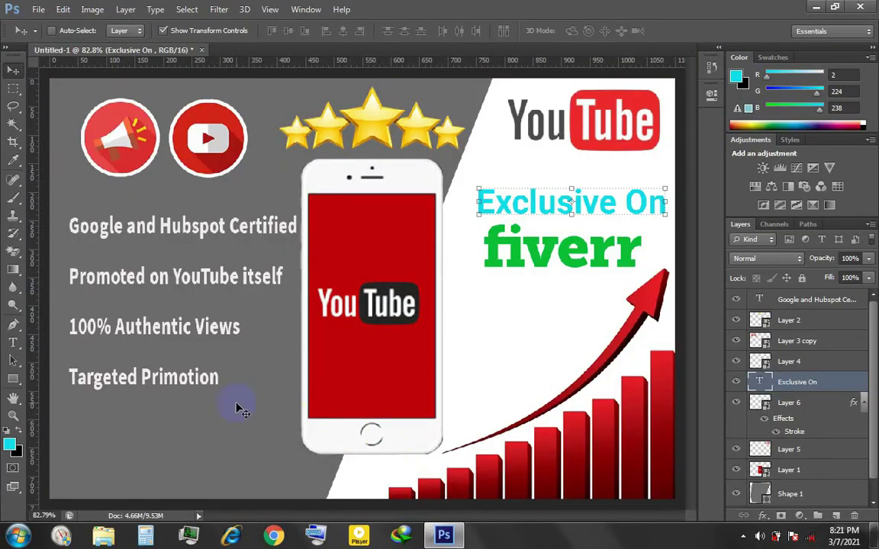
scroll(251, 358, "down", 1)
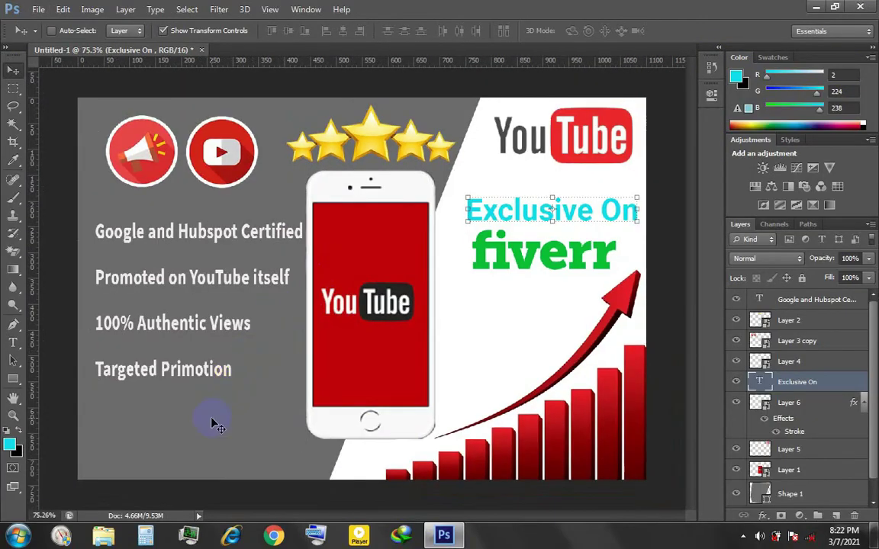
- Add 'ORDER NOW' text below the feature list and transform it
key("t")
left_click(152, 422)
type("NOW")
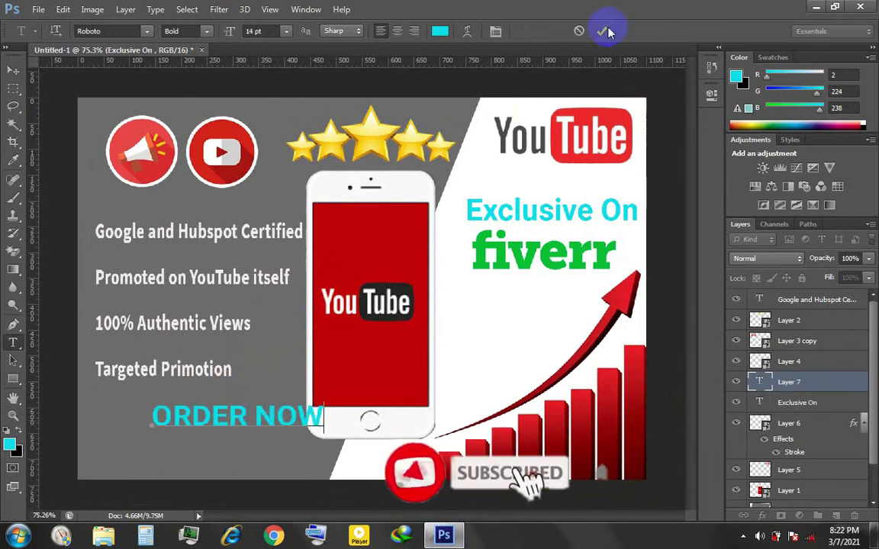
left_click(602, 30)
left_click(13, 69)
key("ctrl+t")
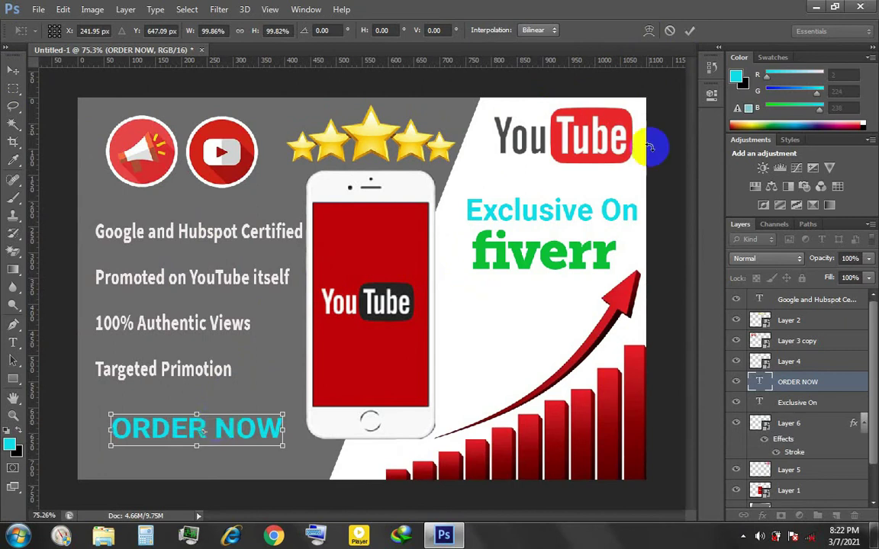
left_click(692, 31)
- Try a yellow-green colour on the ORDER NOW text, then cancel
double_click(232, 431)
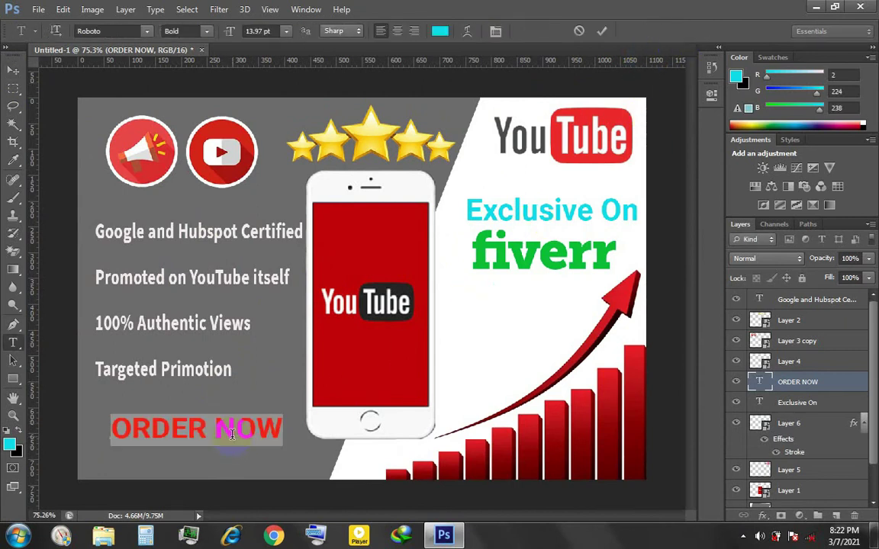
left_click(440, 31)
left_click(681, 367)
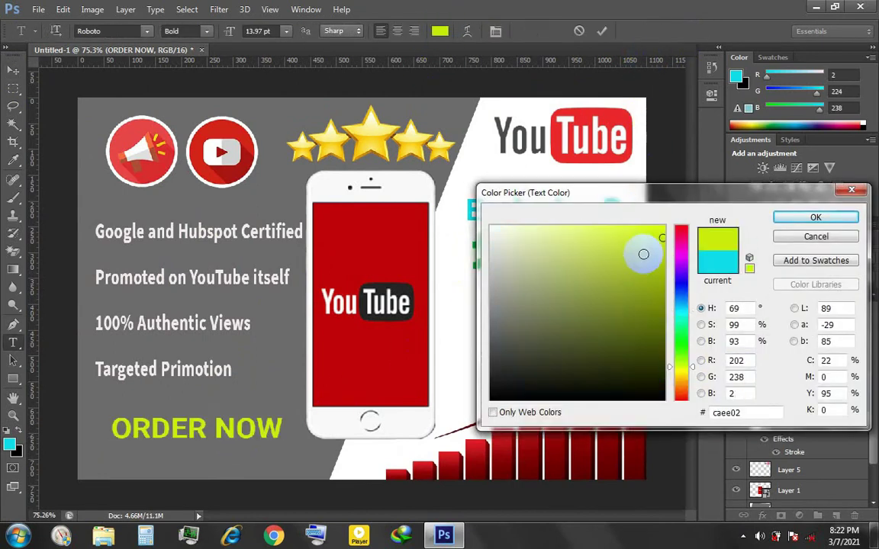
left_click(809, 238)
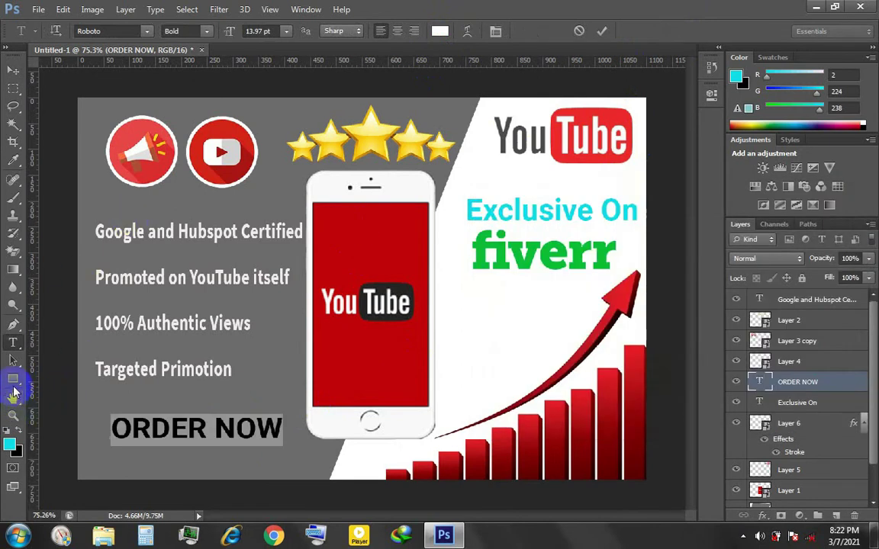
- Draw a yellow-filled button rectangle around ORDER NOW, placed below the text layer
left_click(13, 380)
left_click_drag(139, 438, 287, 453)
left_click(13, 449)
left_click_drag(681, 313, 687, 374)
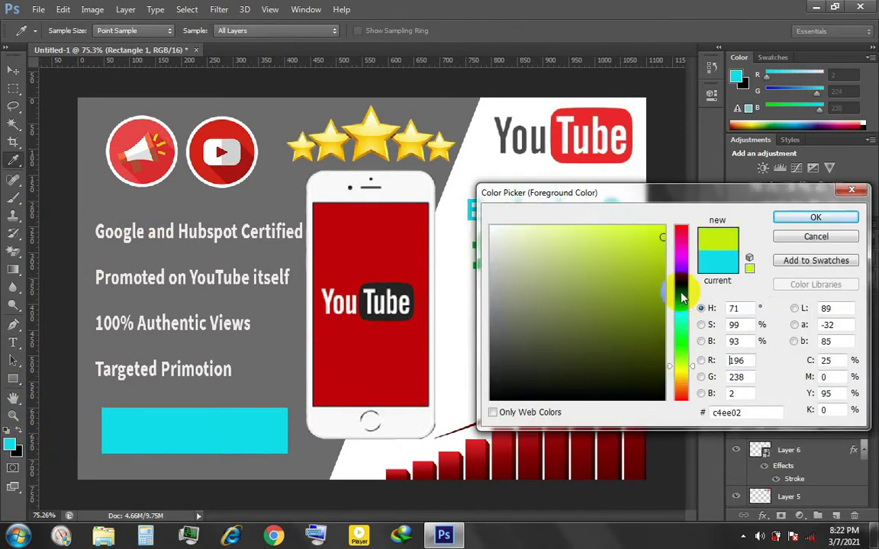
left_click(831, 219)
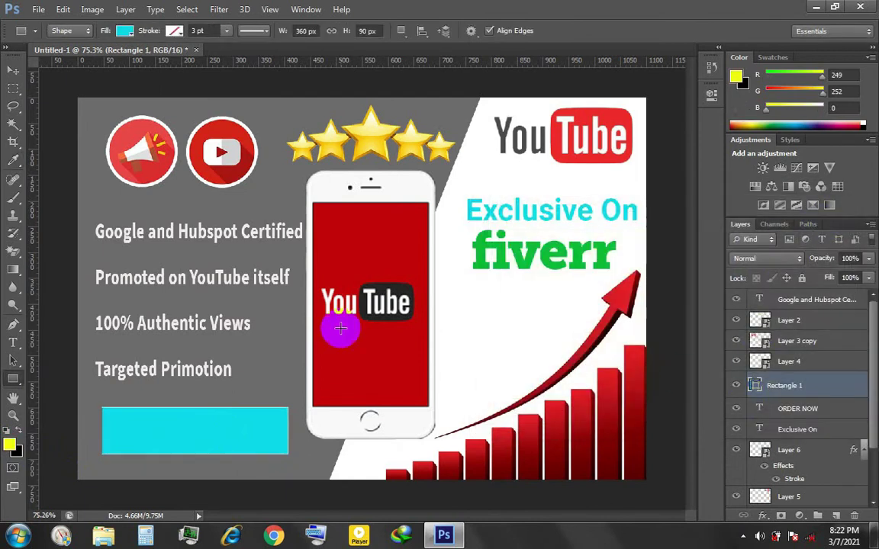
double_click(758, 389)
left_click(789, 216)
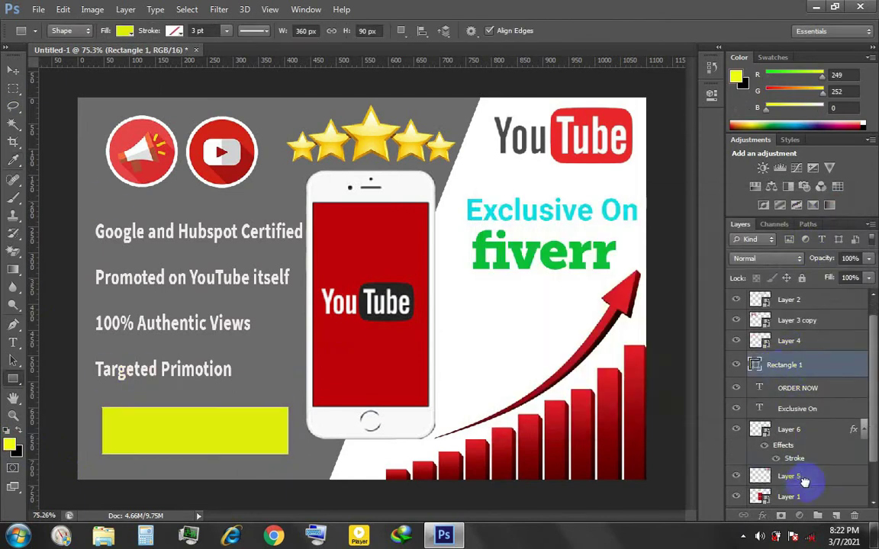
left_click_drag(763, 385, 771, 427)
- Change the ORDER NOW text colour to near-black 101010
scroll(763, 397, "up", 1)
double_click(760, 334)
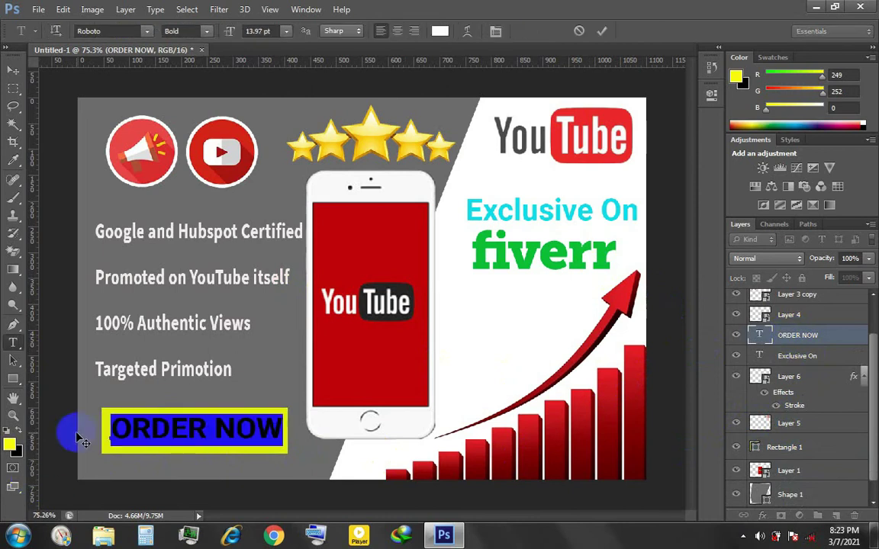
left_click(11, 444)
left_click(493, 367)
left_click(815, 217)
left_click(602, 30)
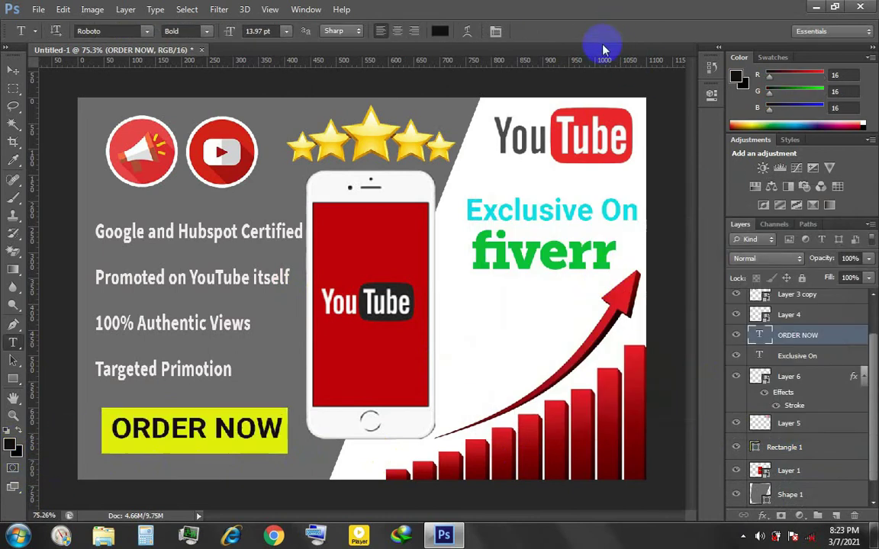
- Reopen the WordPad notes document holding the feature list
key("v")
left_click(815, 6)
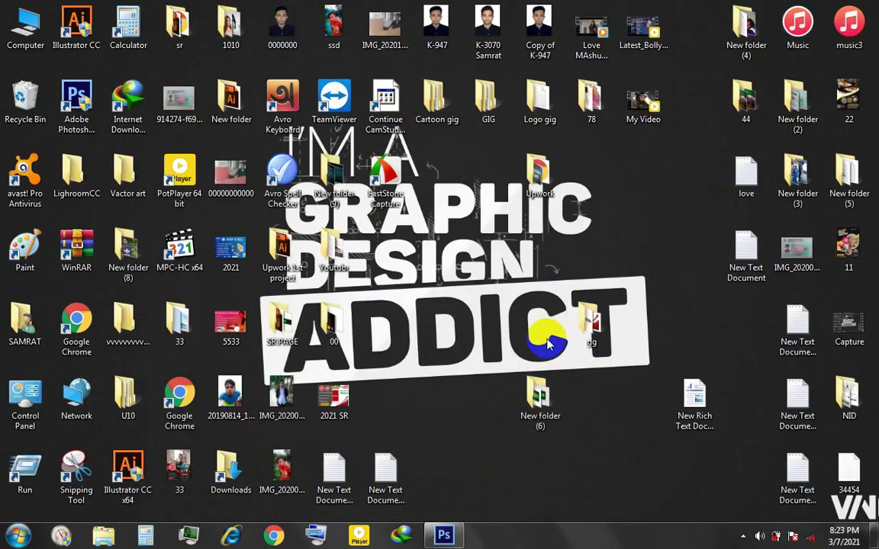
double_click(696, 398)
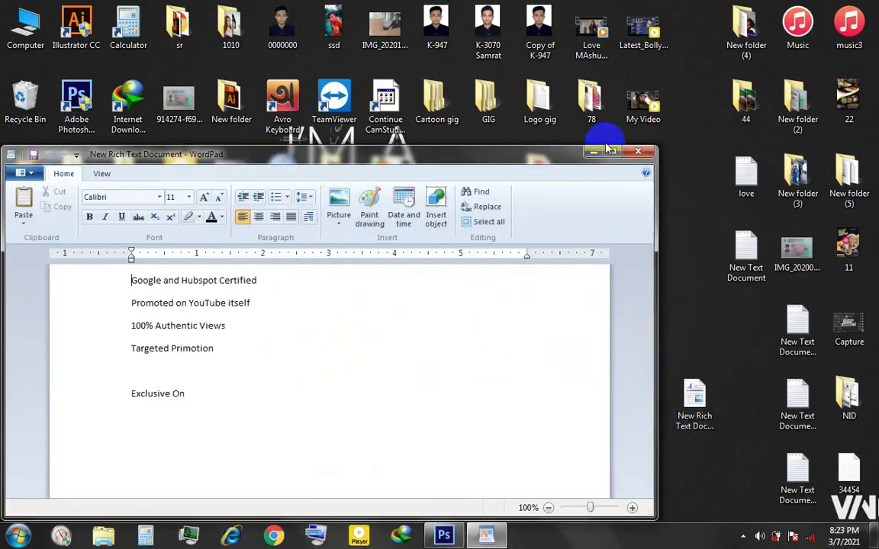
- Move the ORDER NOW layer beside Rectangle 1 and enlarge the text to fill the button
scroll(209, 445, "up", 5)
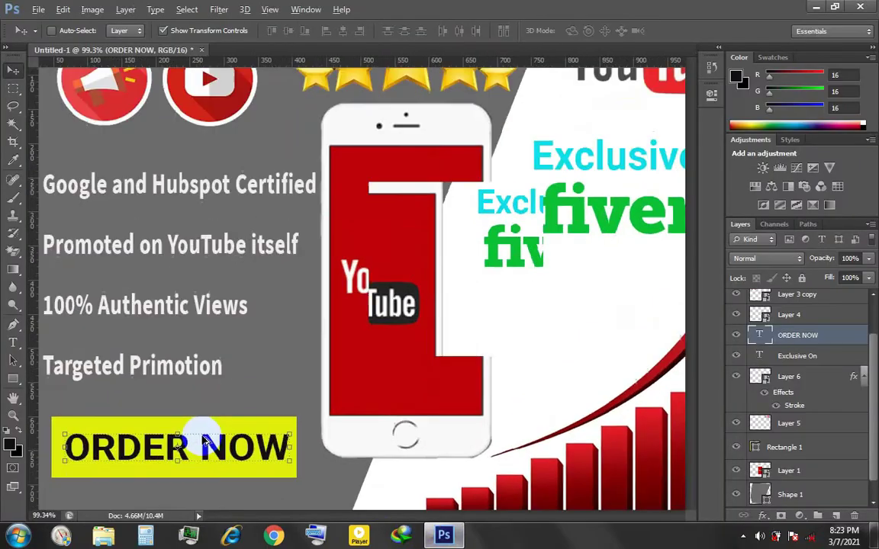
left_click_drag(204, 412, 362, 287)
mouse_move(797, 335)
left_mouse_down()
mouse_move(798, 458)
mouse_move(780, 428)
left_mouse_up()
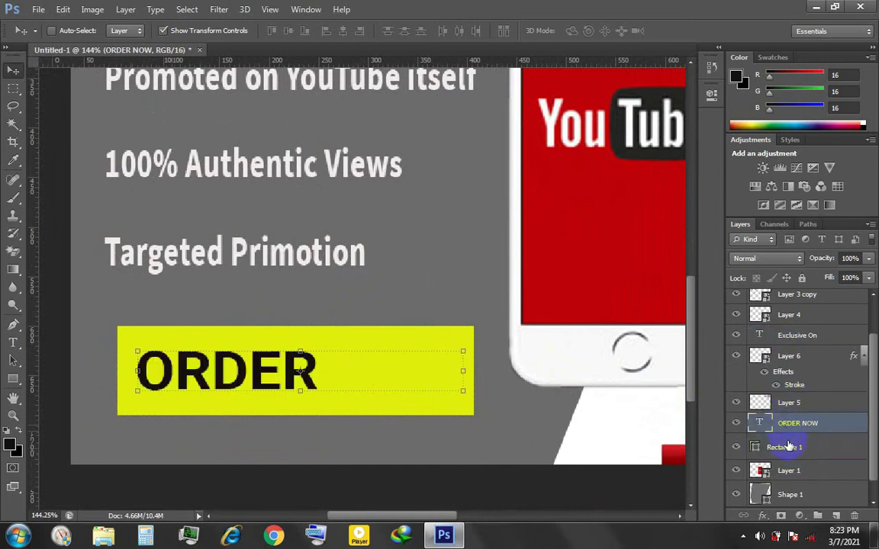
scroll(458, 395, "up", 2)
key("ctrl+t")
left_click_drag(475, 410, 459, 406)
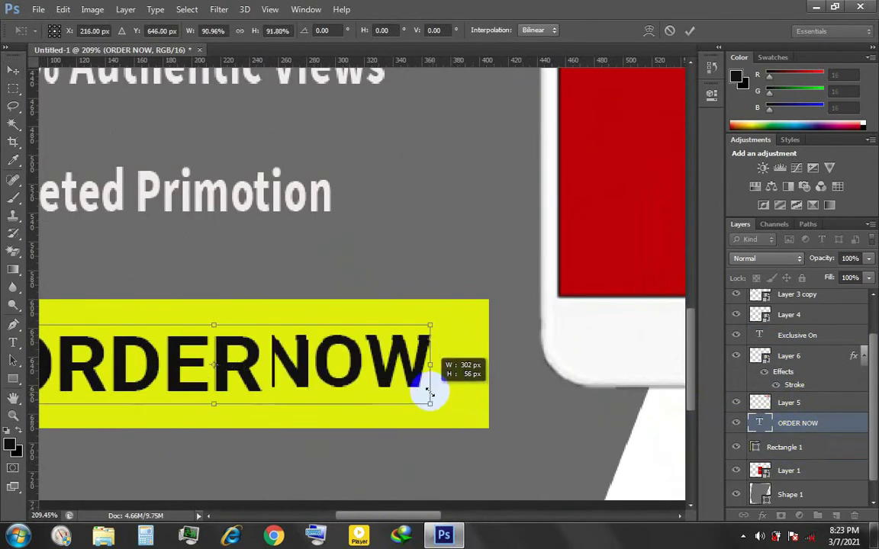
left_click(690, 30)
- Shorten the yellow rectangle slightly, group it with ORDER NOW as Group 1, and nudge it down-left
scroll(331, 307, "down", 1)
left_click_drag(330, 306, 419, 309)
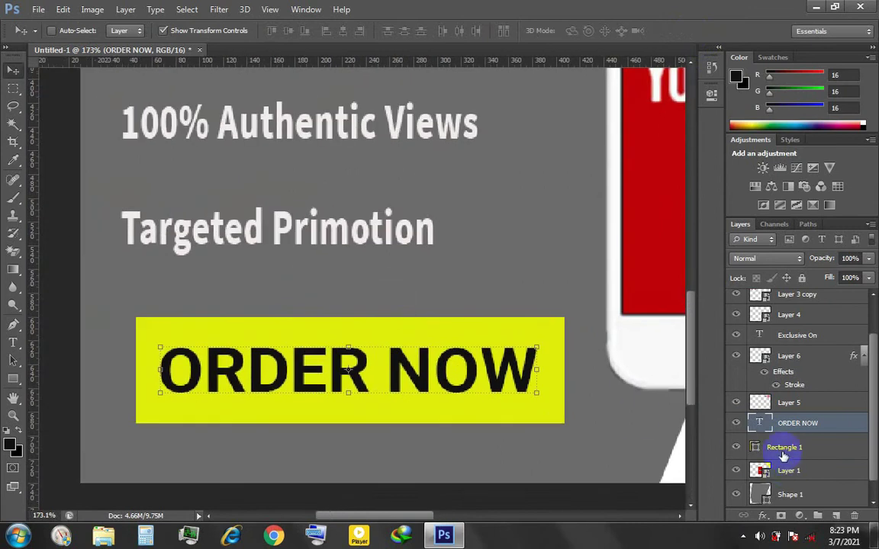
left_click(784, 447)
key("ctrl+t")
left_click_drag(350, 316, 350, 324)
left_click(690, 31)
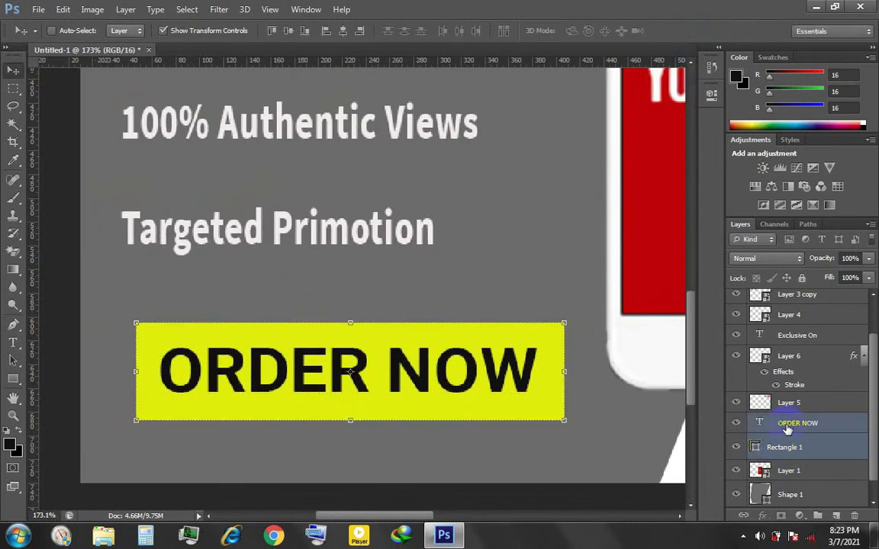
left_click(798, 423, "shift")
key("ctrl+g")
left_click_drag(458, 348, 431, 359)
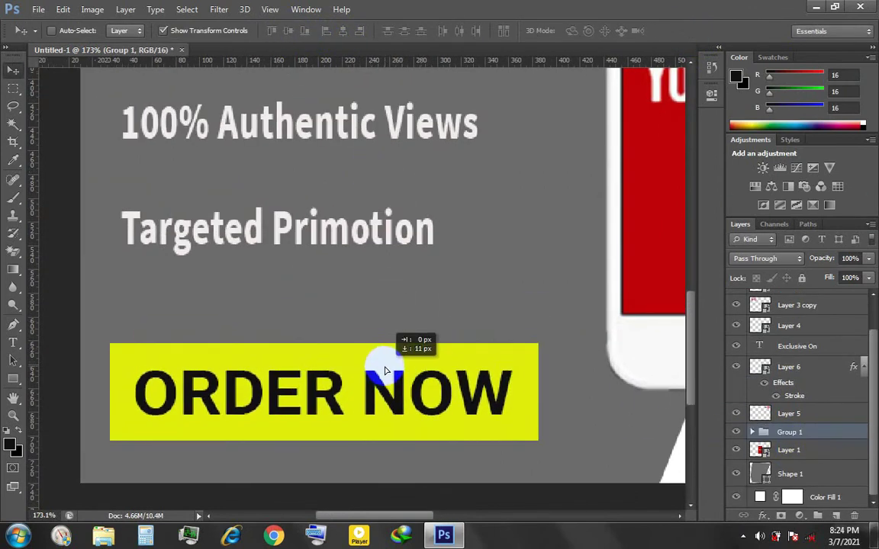
- Make the feature list text white and nudge it slightly up-left
scroll(404, 306, "down", 2)
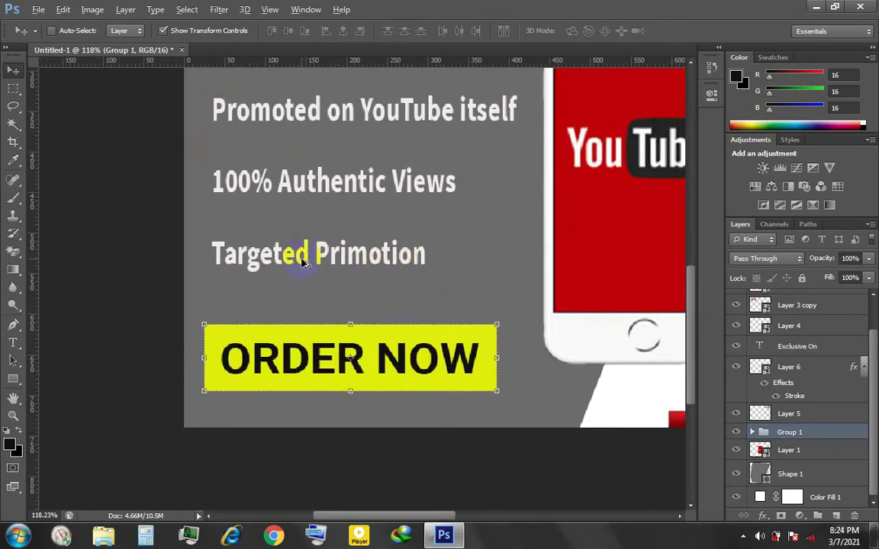
scroll(303, 262, "up", 5)
scroll(798, 365, "up", 2)
left_click(816, 300)
key("t")
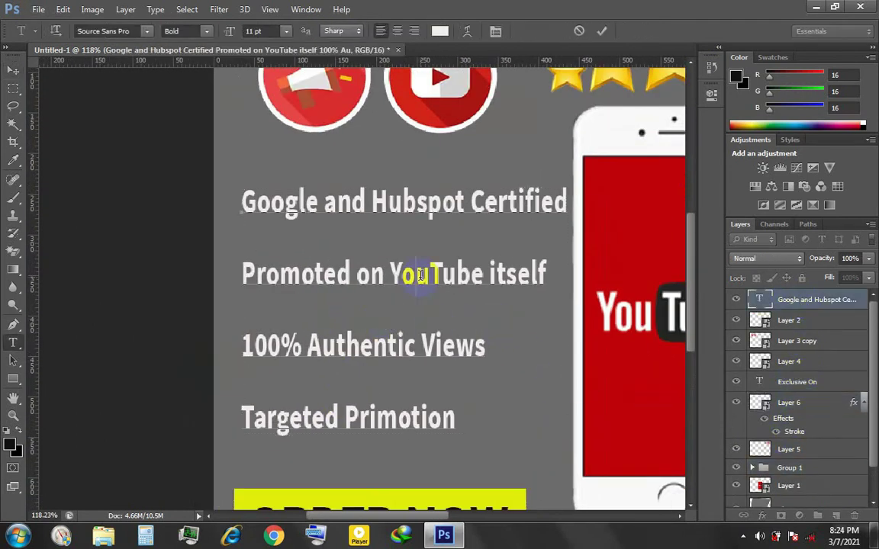
left_click(439, 31)
key("Return")
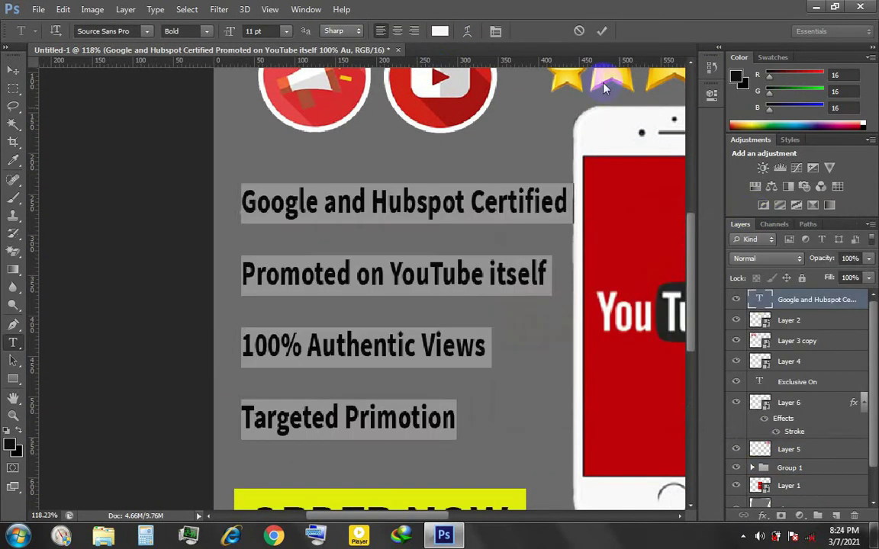
left_click(12, 69)
key("Left")
key("Left")
key("Left")
key("Up")
key("Up")
key("Up")
- Zoom in on Google and draw a small circle to its left with the Ellipse Tool
left_click_drag(229, 197, 84, 194)
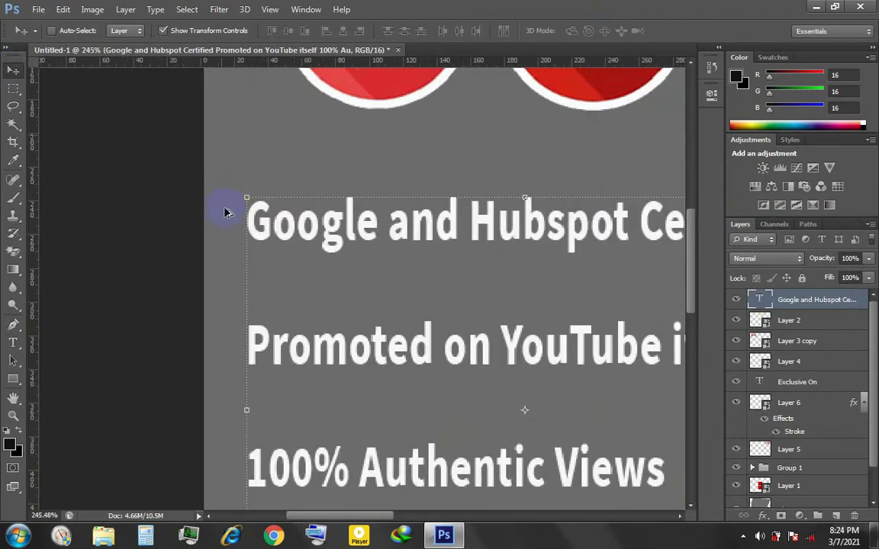
left_click(13, 379)
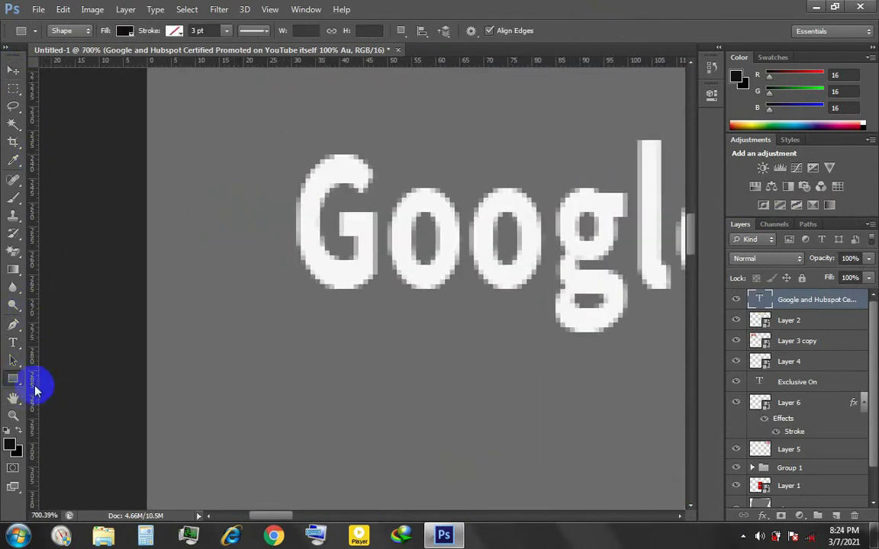
right_click(13, 381)
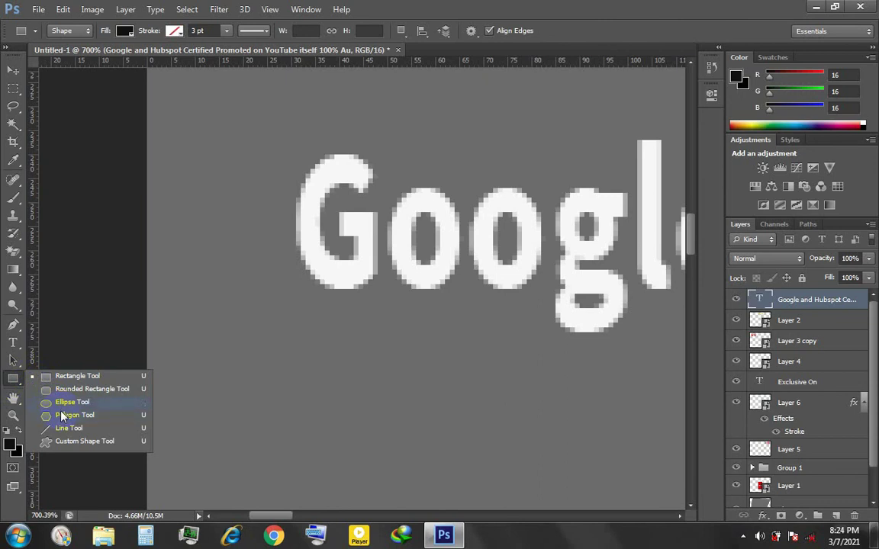
left_click(64, 403)
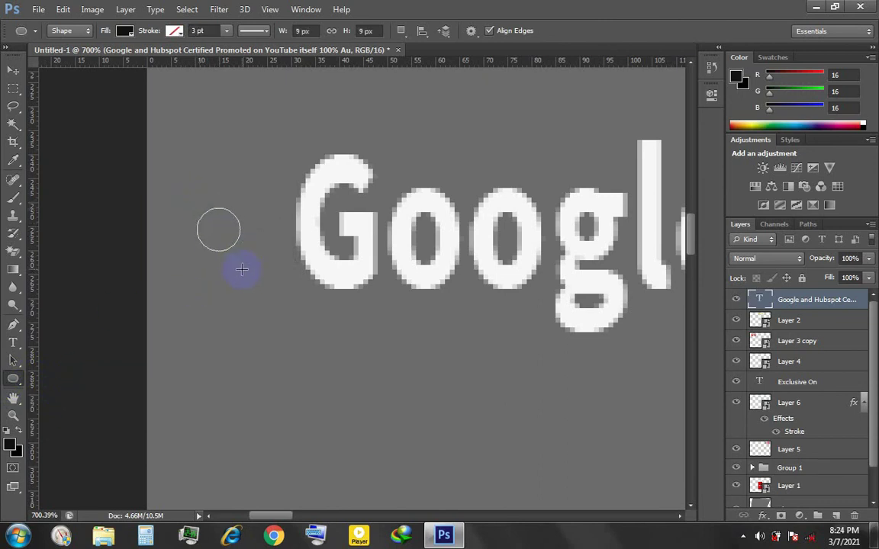
left_click_drag(241, 269, 241, 269)
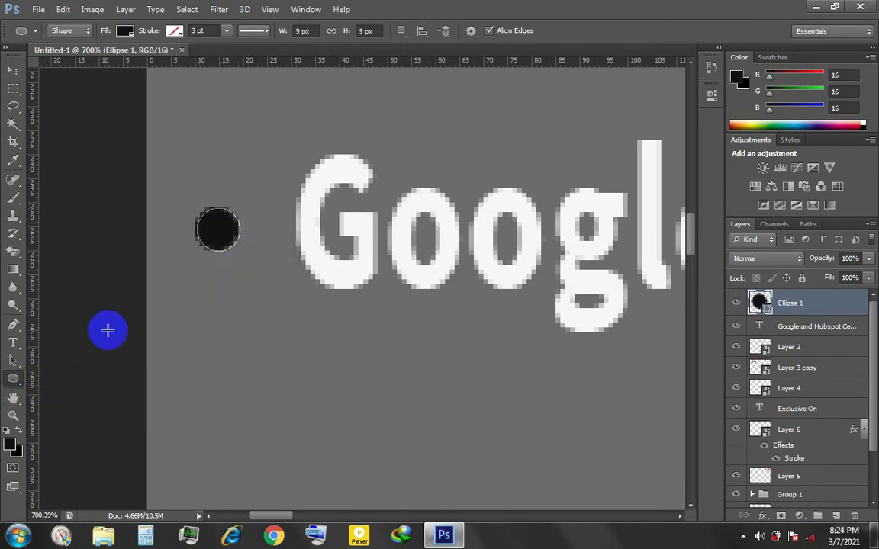
- Fill the circle with pure red ff0000
left_click(10, 448)
left_click_drag(683, 290, 674, 226)
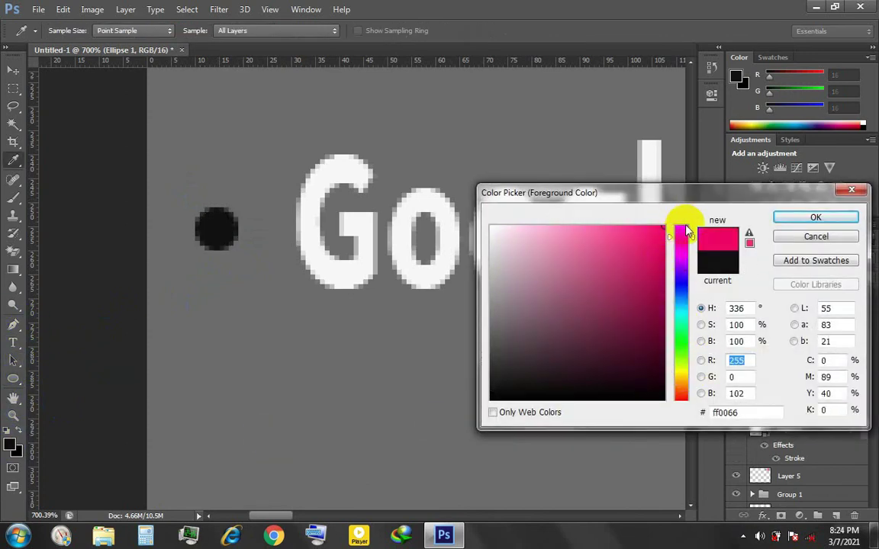
left_click(786, 219)
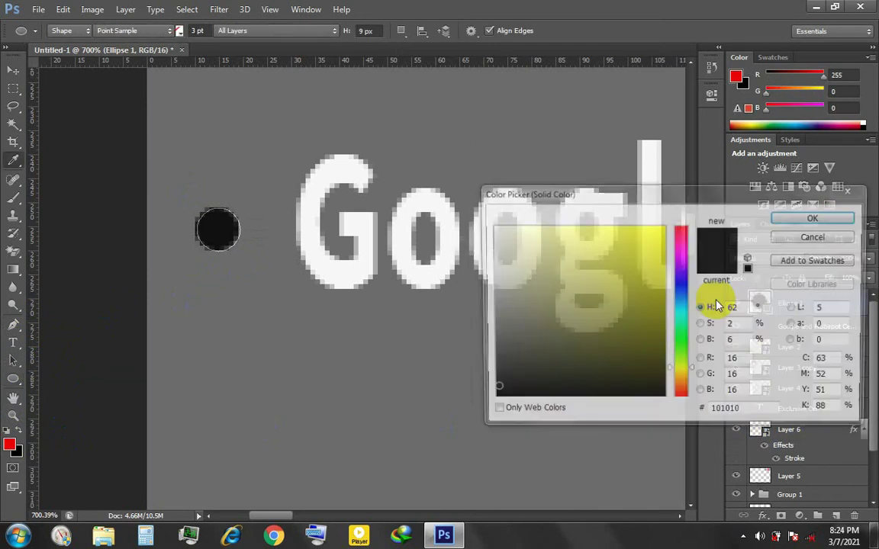
left_click(664, 227)
left_click(816, 217)
left_click(13, 69)
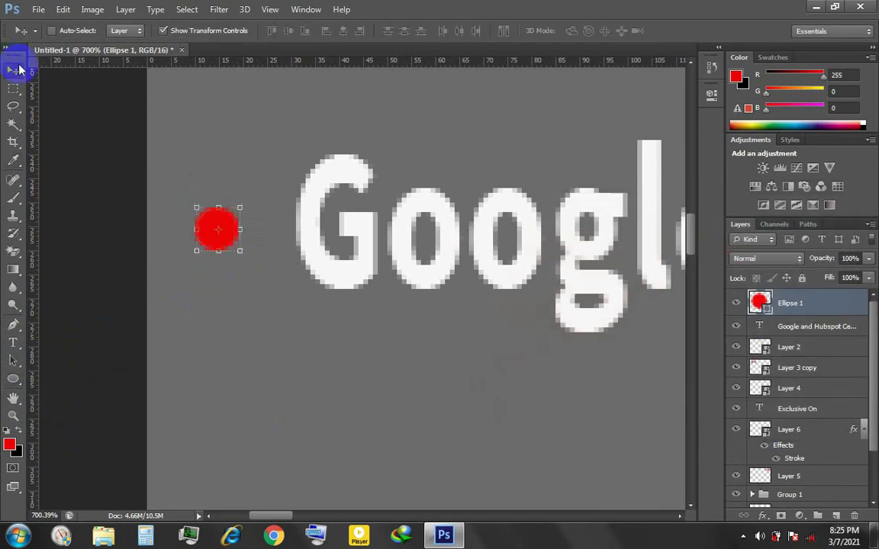
- Duplicate the red dot beside each remaining feature line, down to Targeted Primotion
scroll(170, 212, "down", 3)
scroll(171, 212, "down", 2)
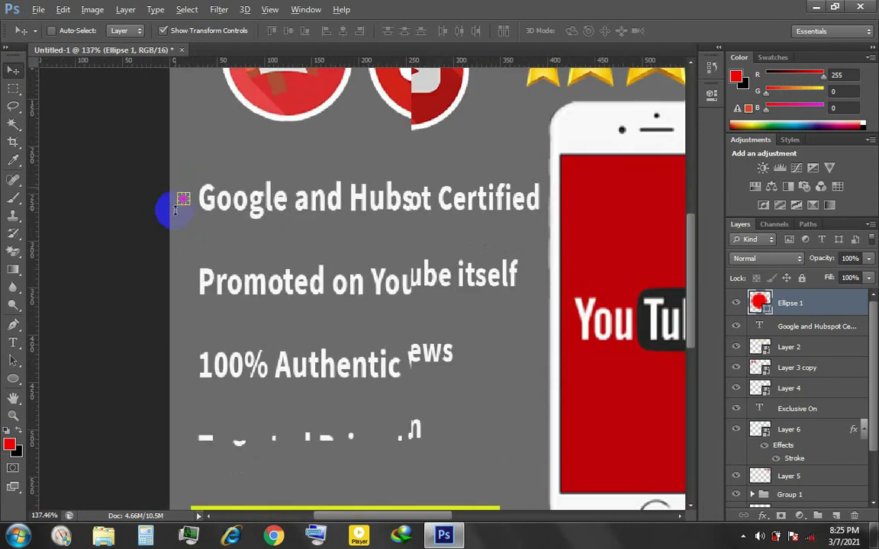
left_click_drag(175, 213, 187, 305)
scroll(187, 305, "down", 3)
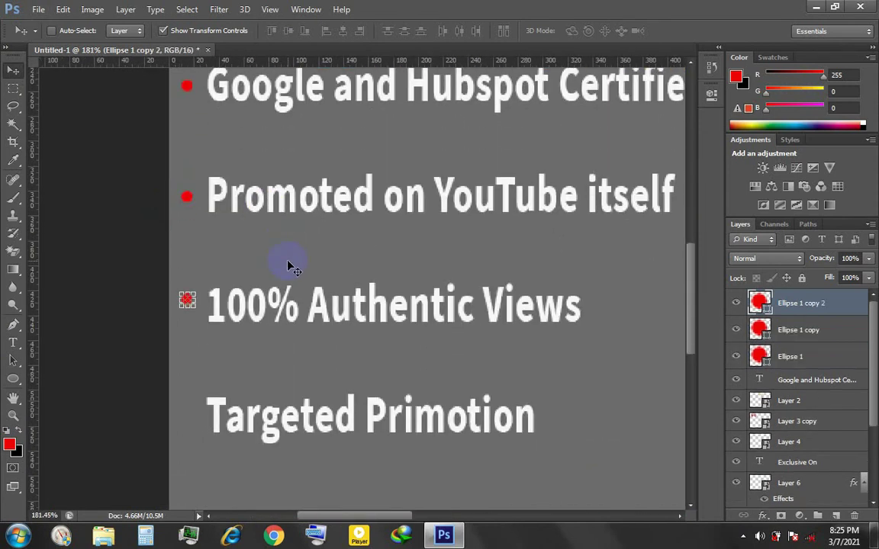
scroll(187, 305, "down", 2)
key("shift+Down")
key("shift+Down")
key("shift+Down")
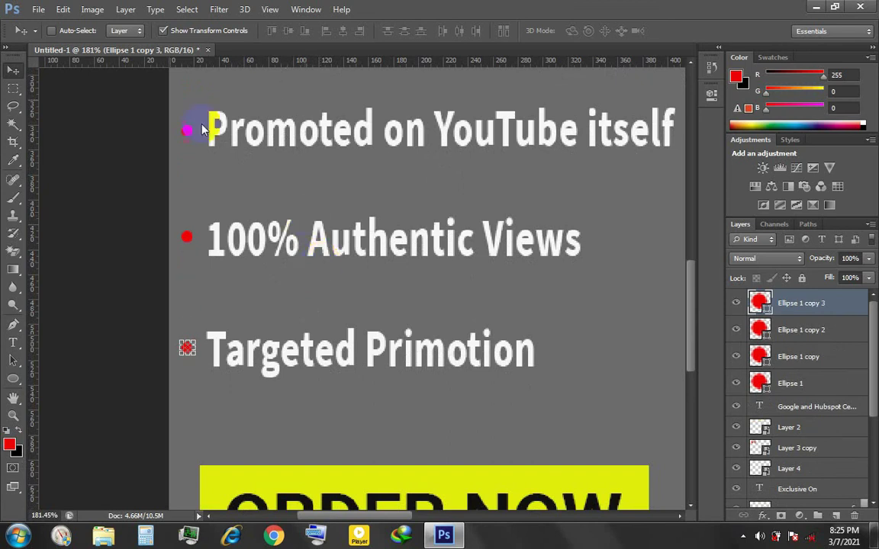
- Group the four red dot layers as Group 2 and view the whole banner
key("m")
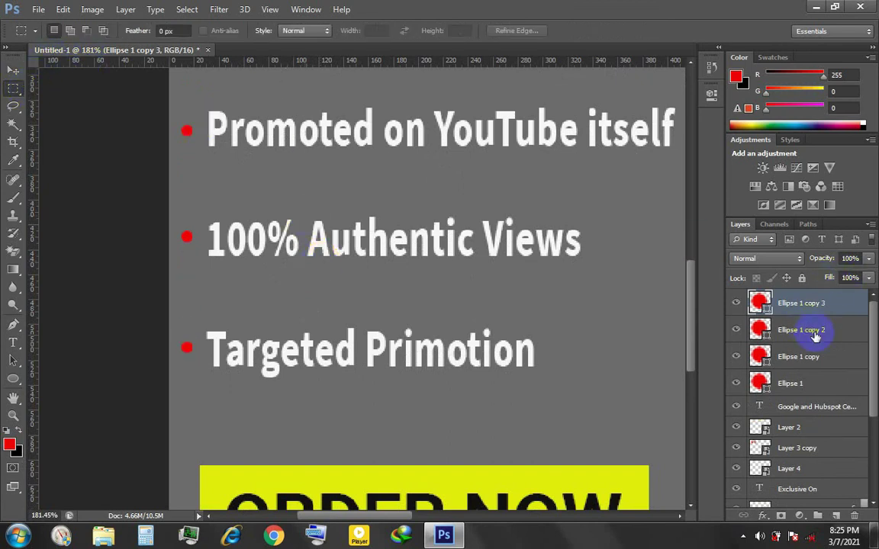
left_click(817, 356, "shift")
key("ctrl+g")
scroll(272, 239, "down", 3)
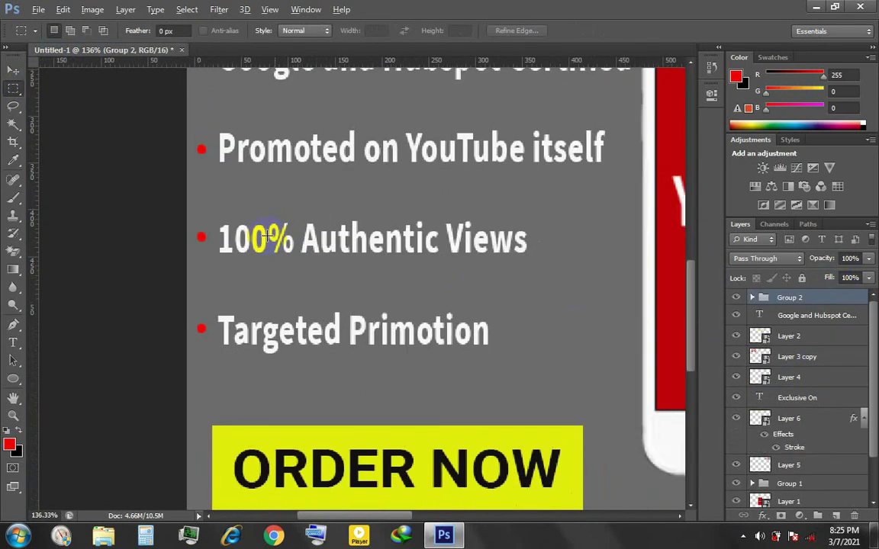
left_click(11, 69)
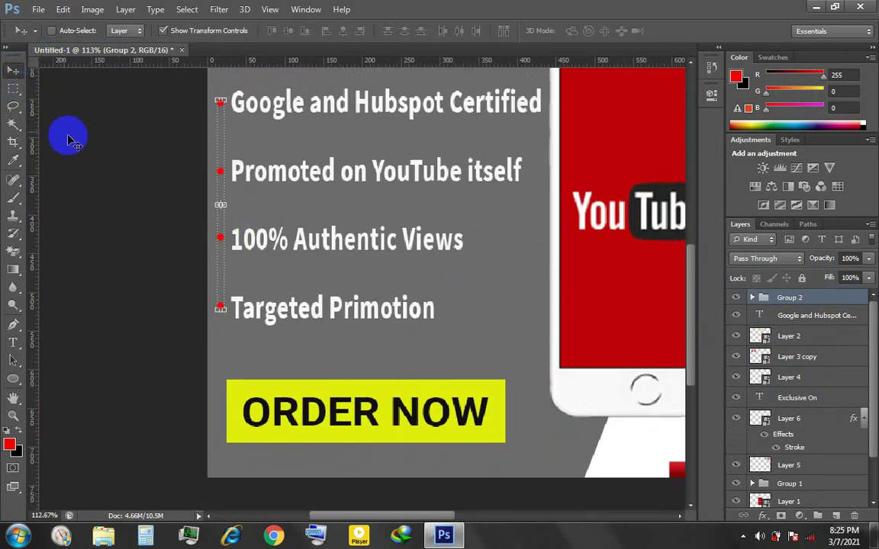
scroll(304, 206, "down", 3)
key("m")
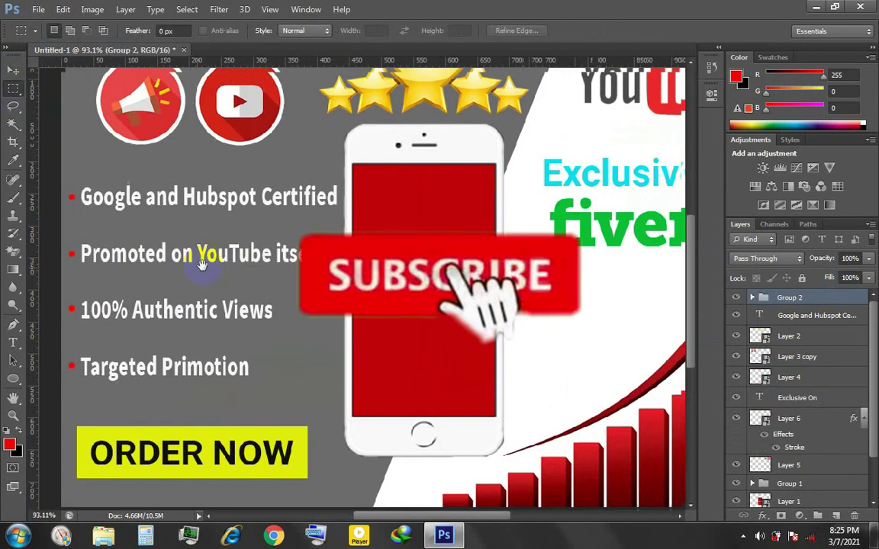